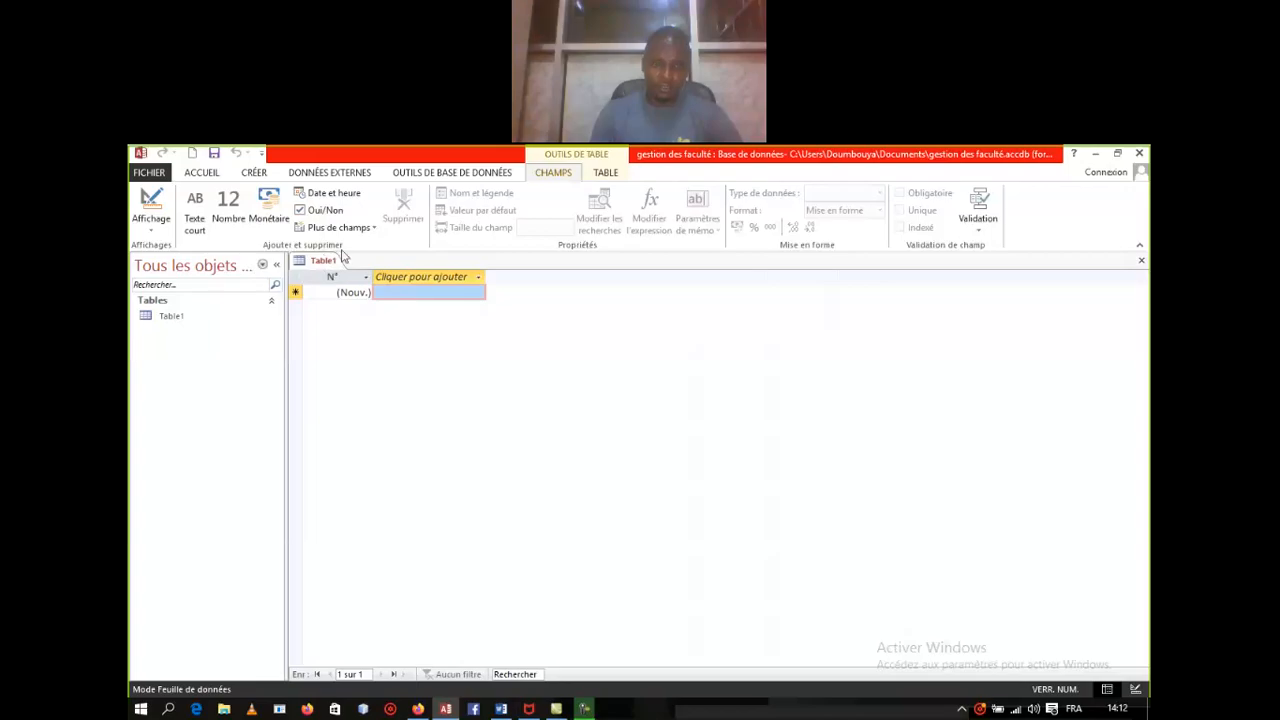
Step: Close the empty Table1 tab from its context menu (Fermer)
right_click(318, 262)
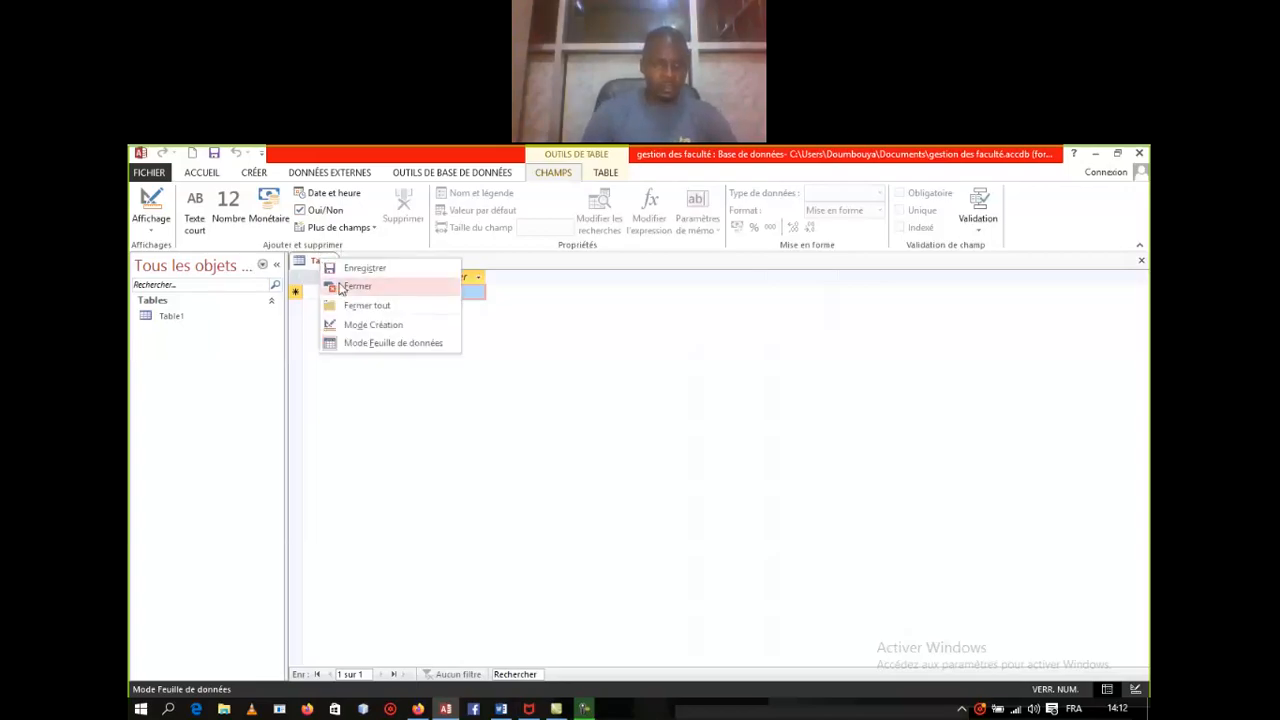
left_click(340, 289)
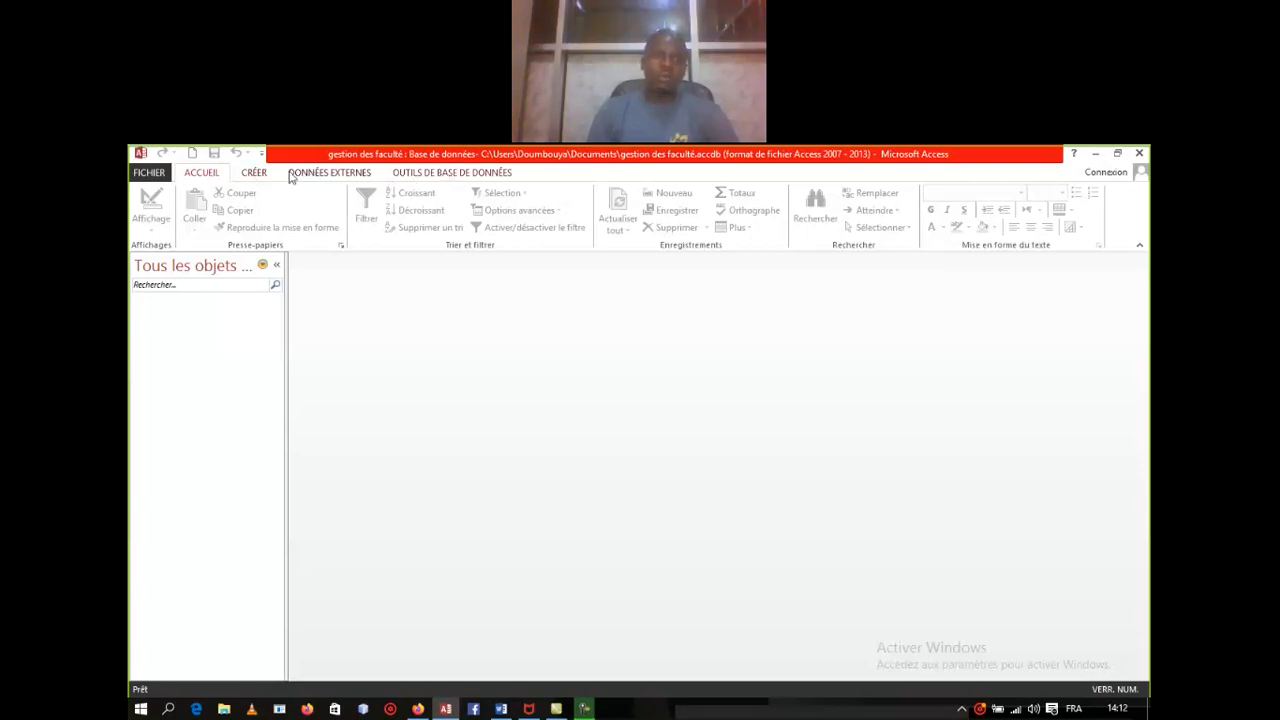
Step: Create a new blank table with Création de table from the CRÉER tab
left_click(259, 174)
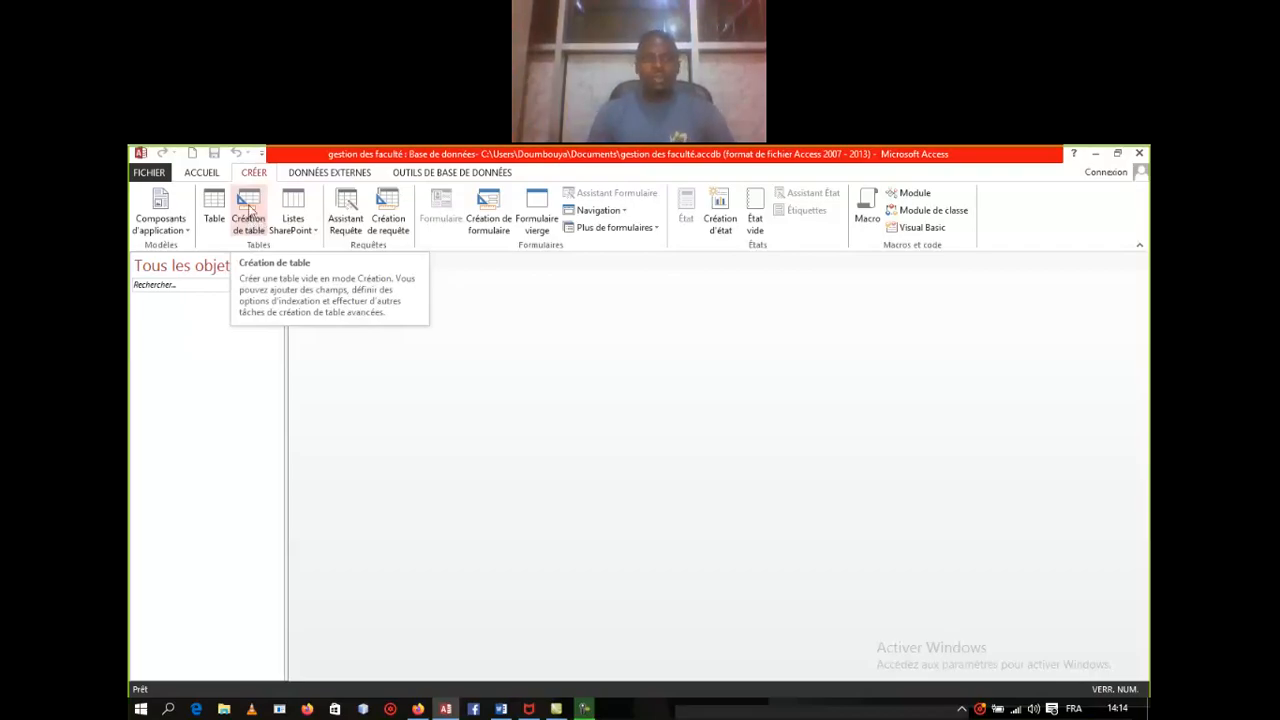
left_click(249, 224)
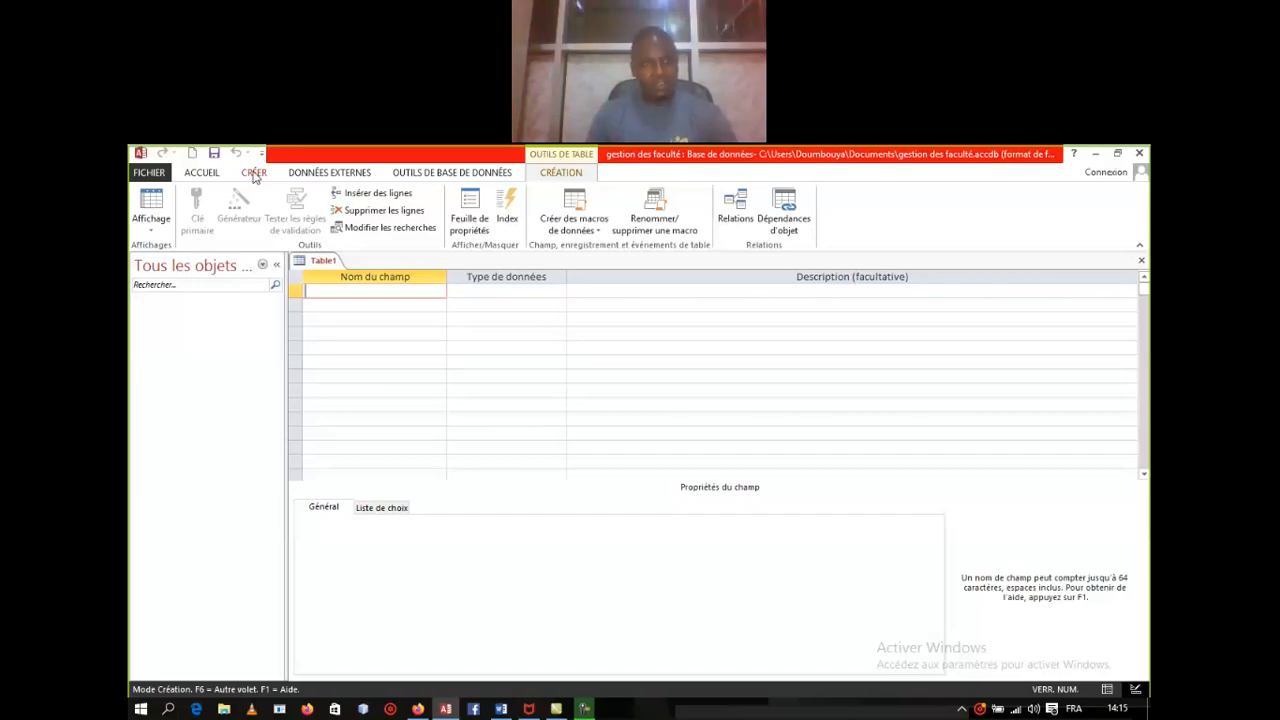
Step: Show the CRÉER ribbon commands while Table1 stays open in design view
left_click(254, 174)
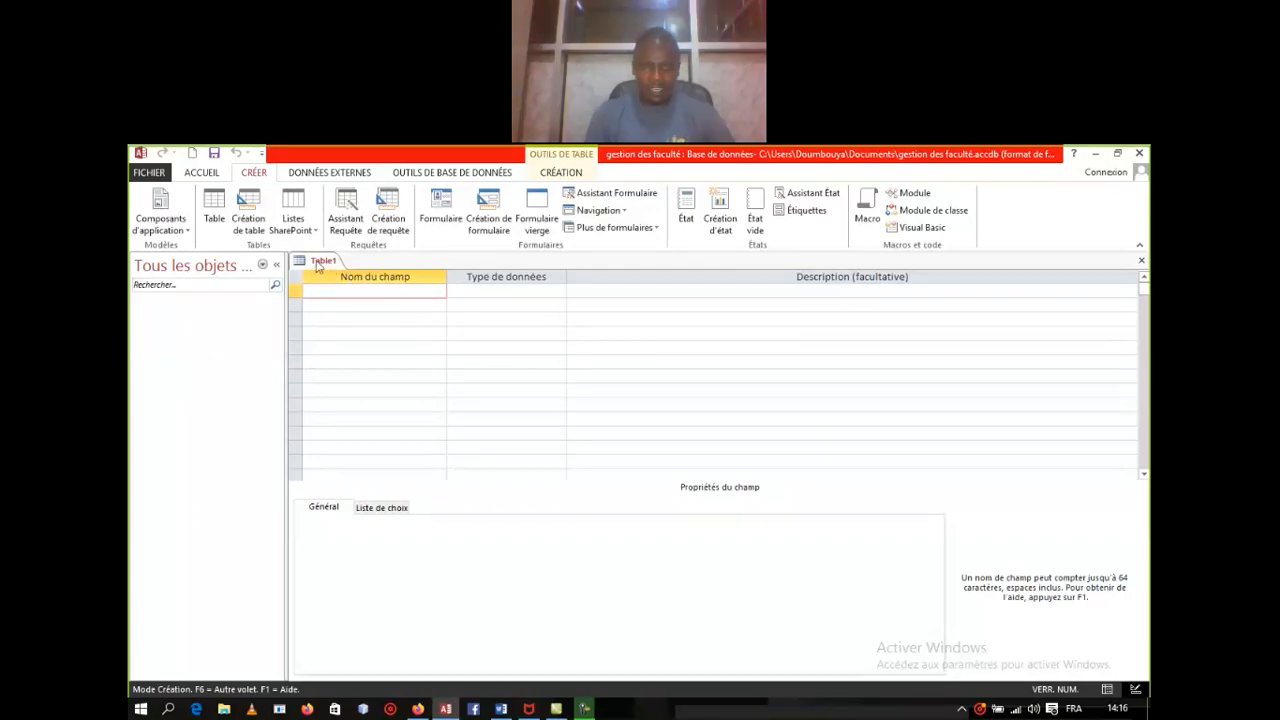
Step: Switch back to the CRÉATION table design tools for the empty Table1
left_click(561, 172)
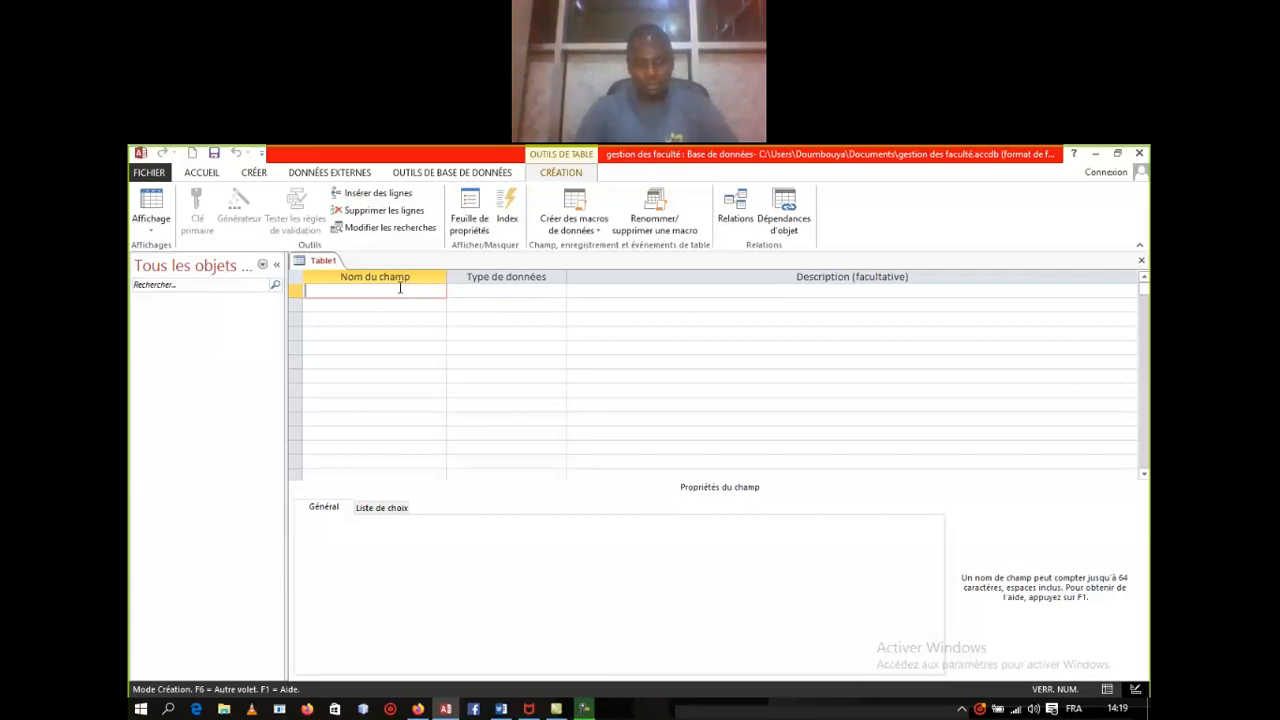
Step: Name the first field 'matricule' and open its data type list
type("matri")
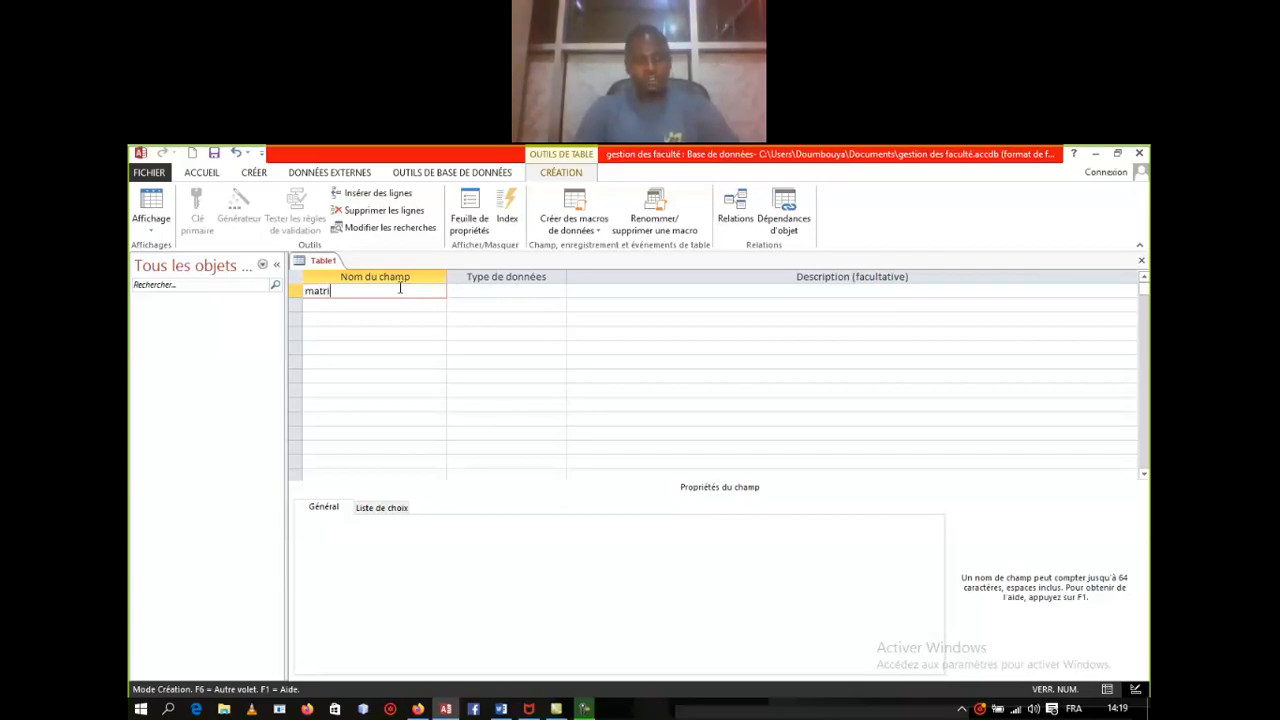
type("cule")
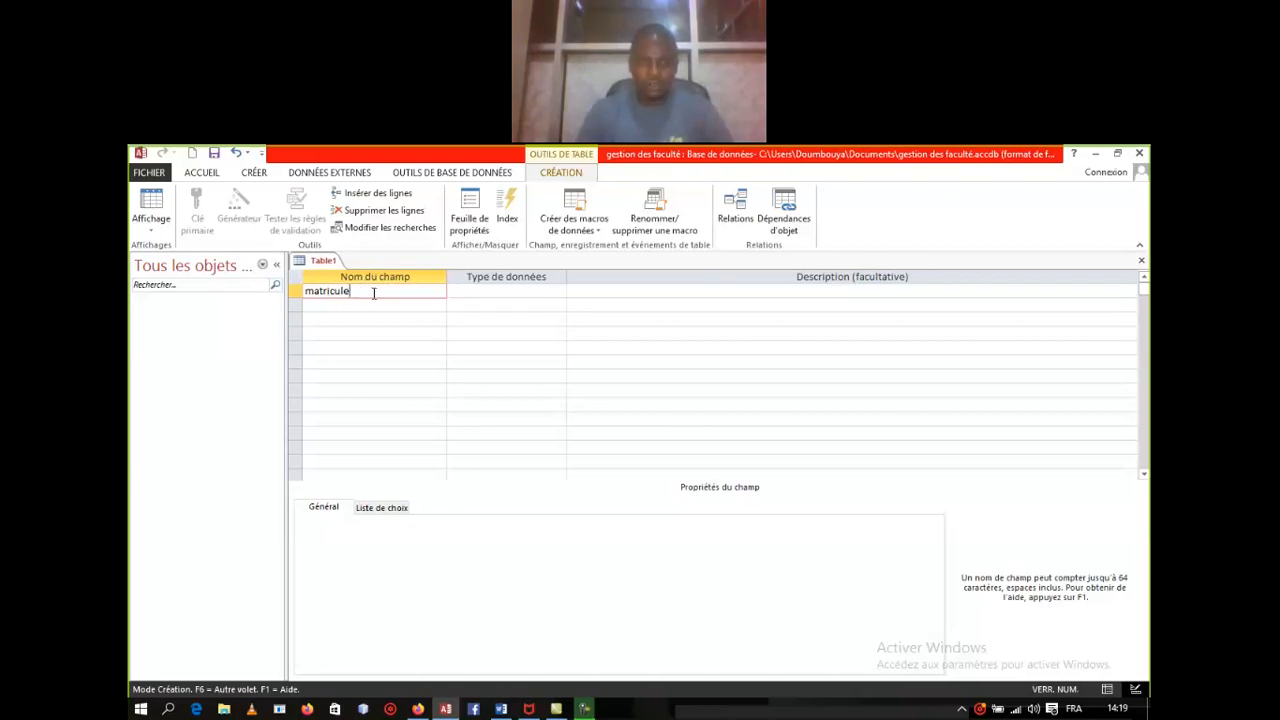
left_click(525, 293)
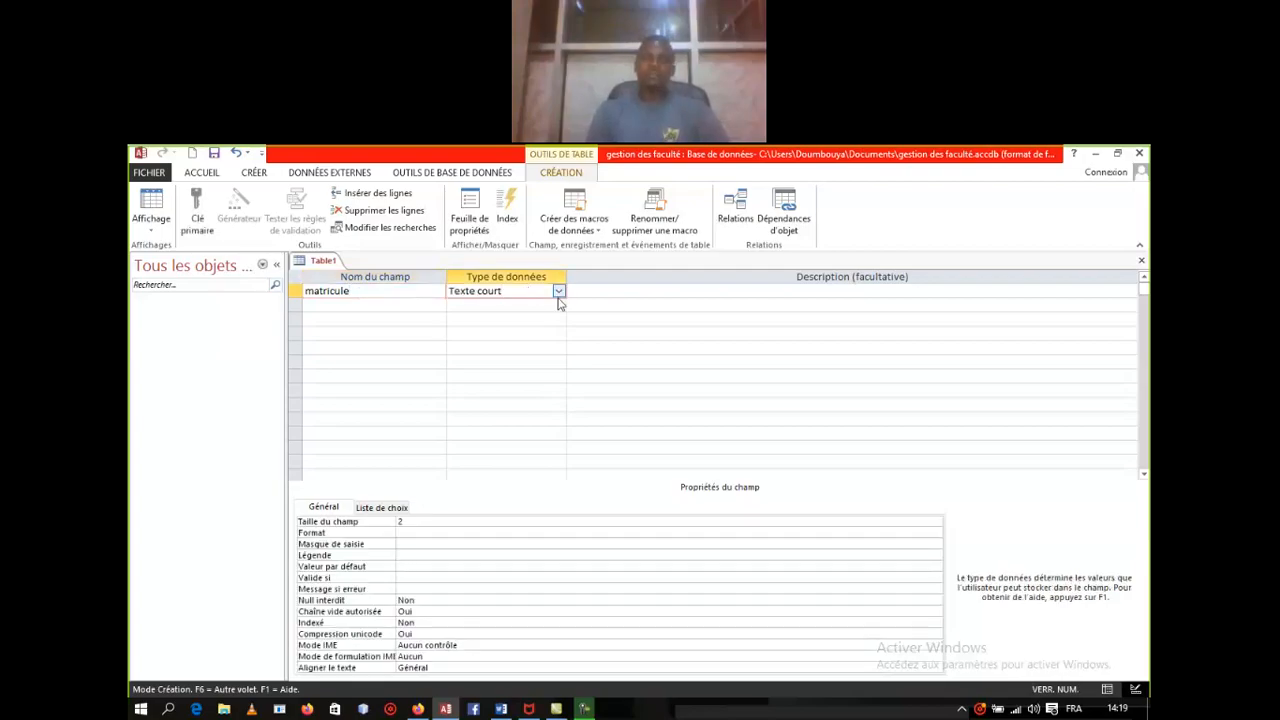
left_click(558, 292)
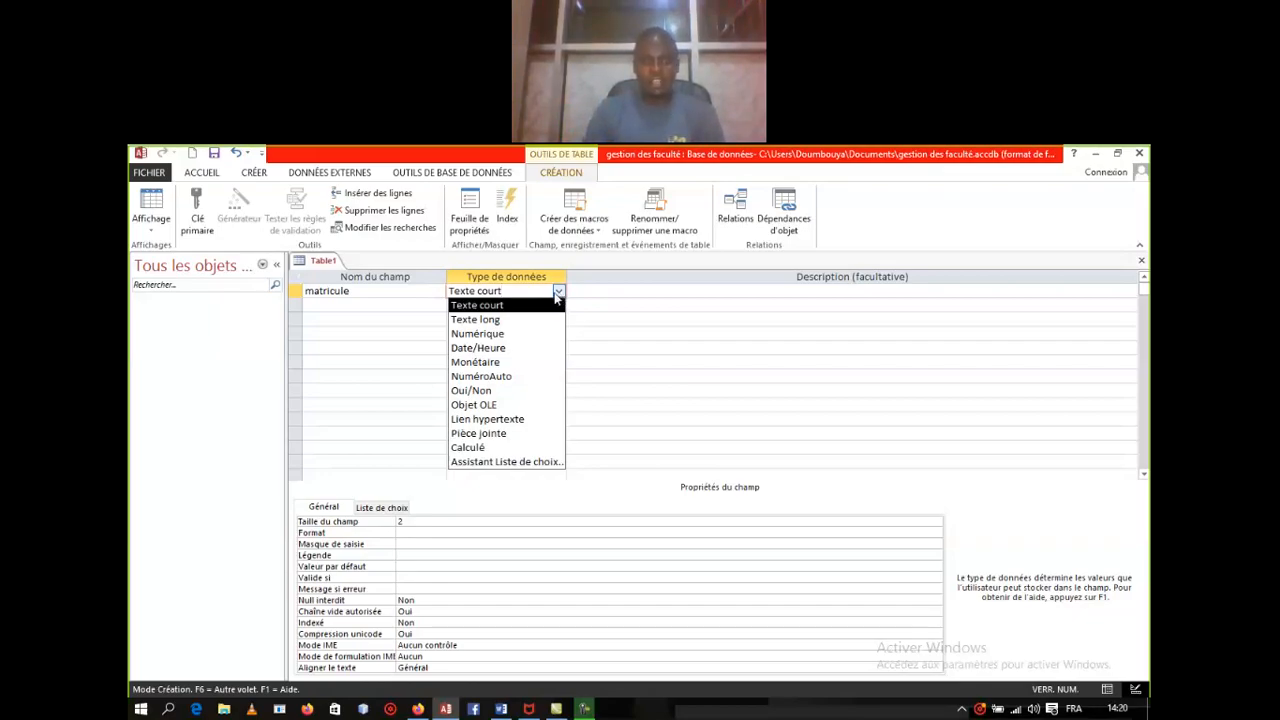
Step: Keep matricule as Texte court and decline saving when trying datasheet view
left_click(495, 303)
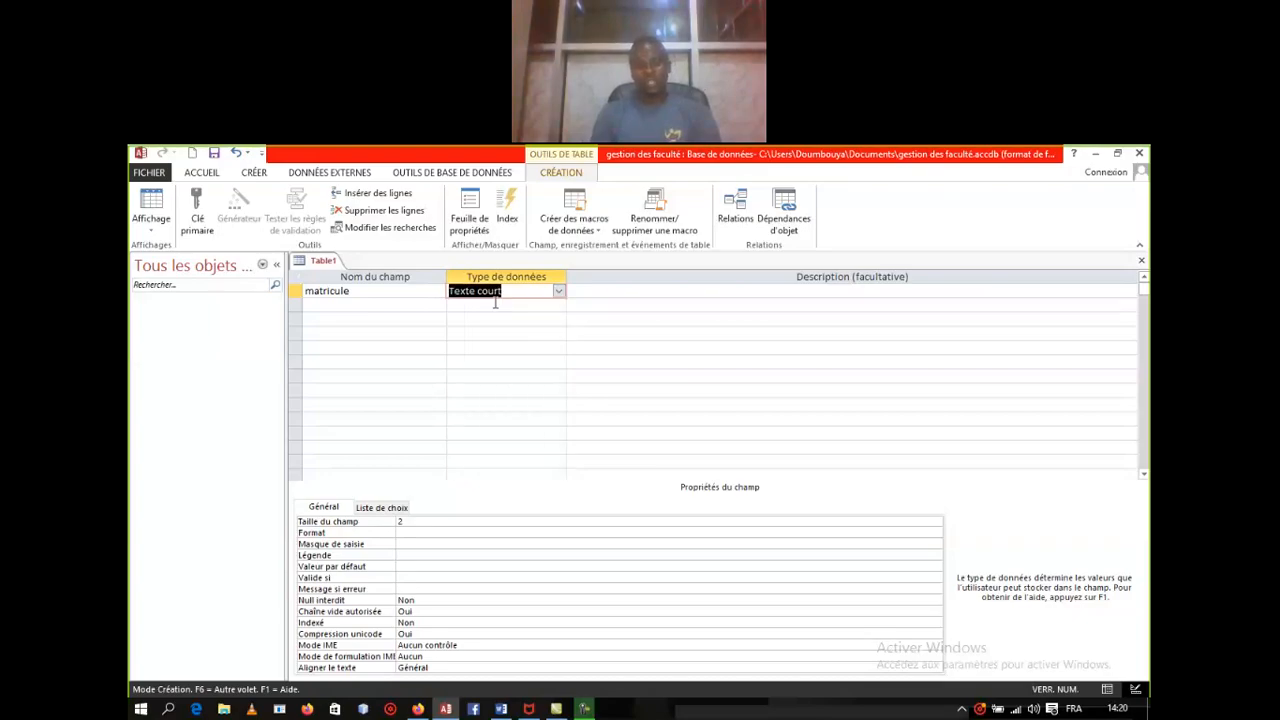
right_click(325, 266)
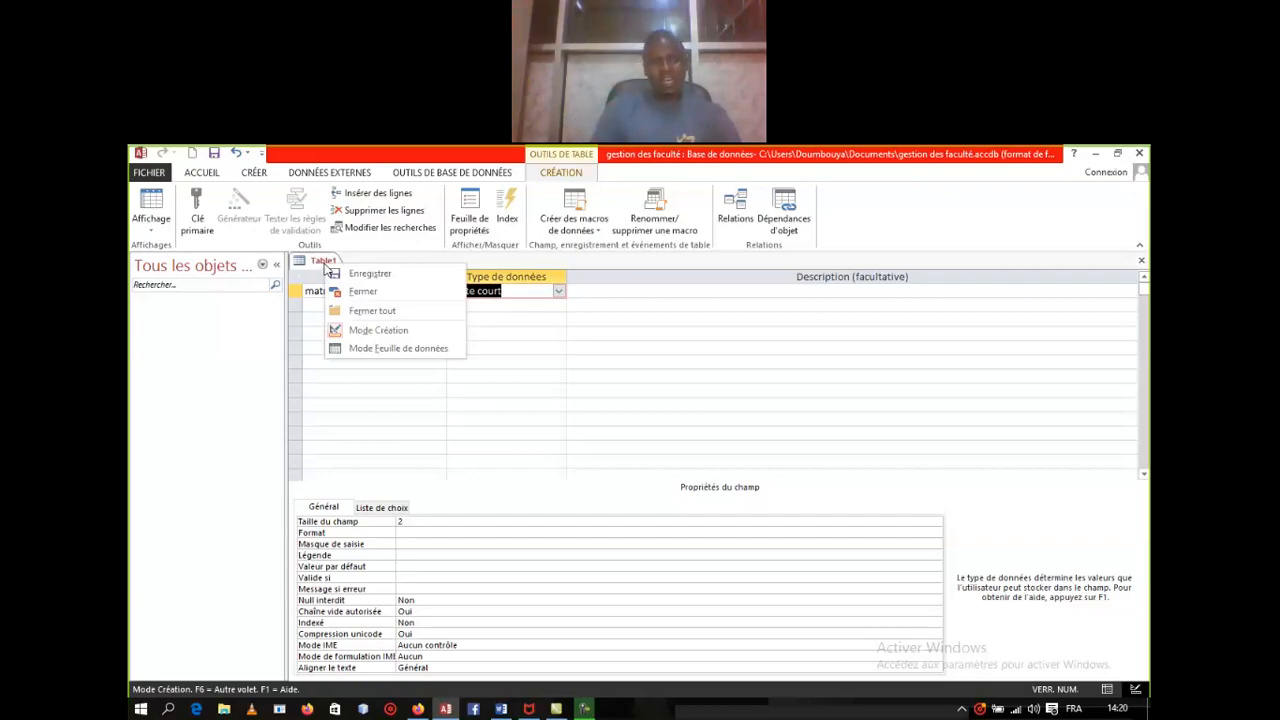
left_click(390, 348)
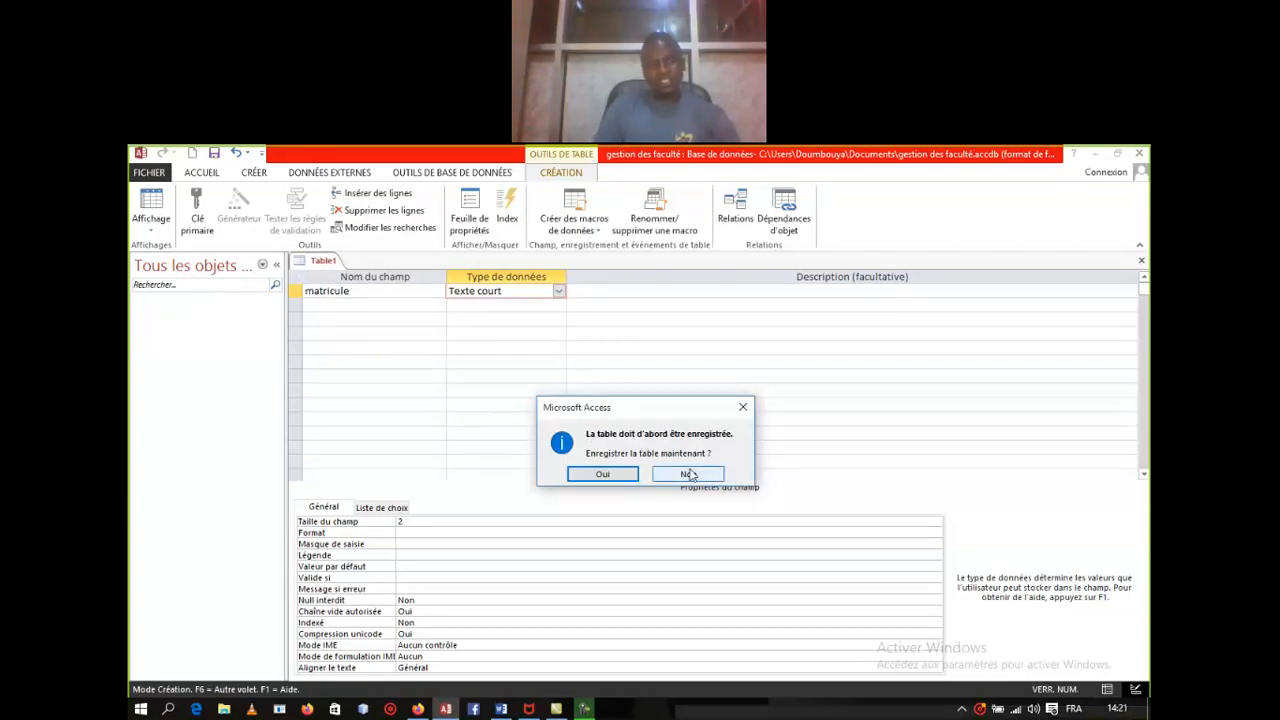
left_click(689, 474)
Step: Set matricule as the table's primary key (Clé primaire)
left_click(295, 291)
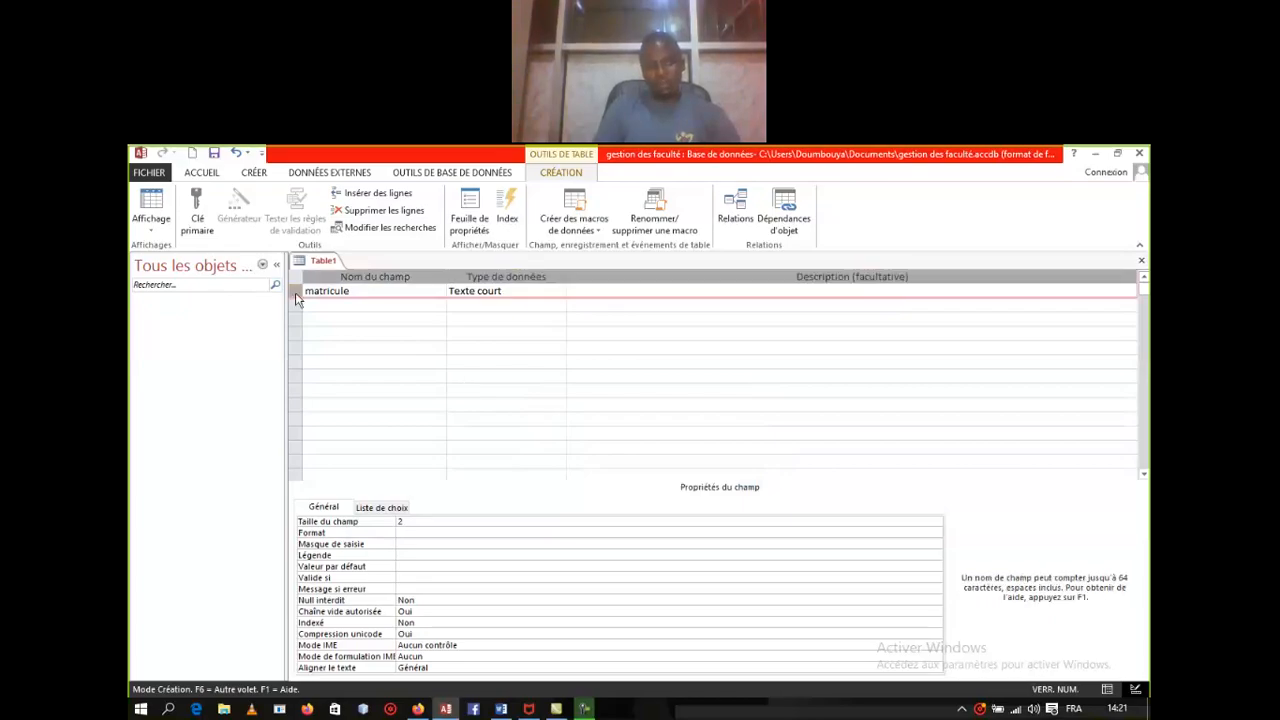
right_click(297, 293)
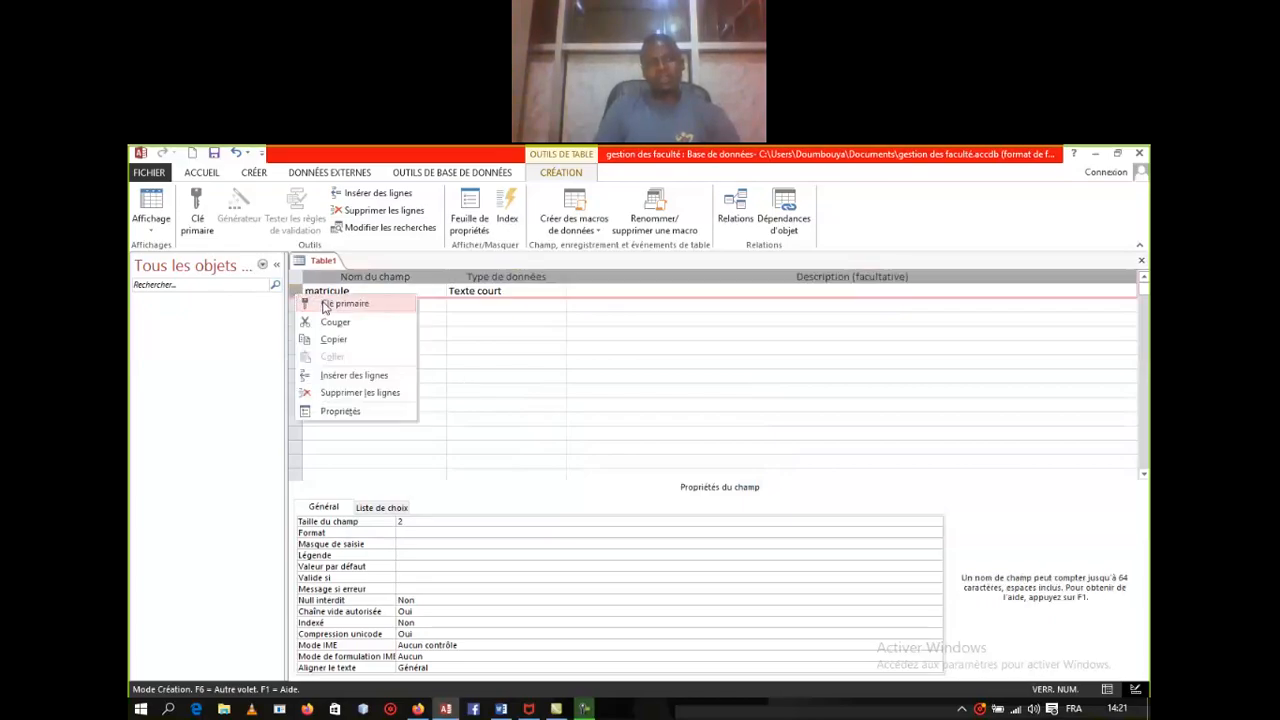
left_click(340, 303)
left_click(343, 289)
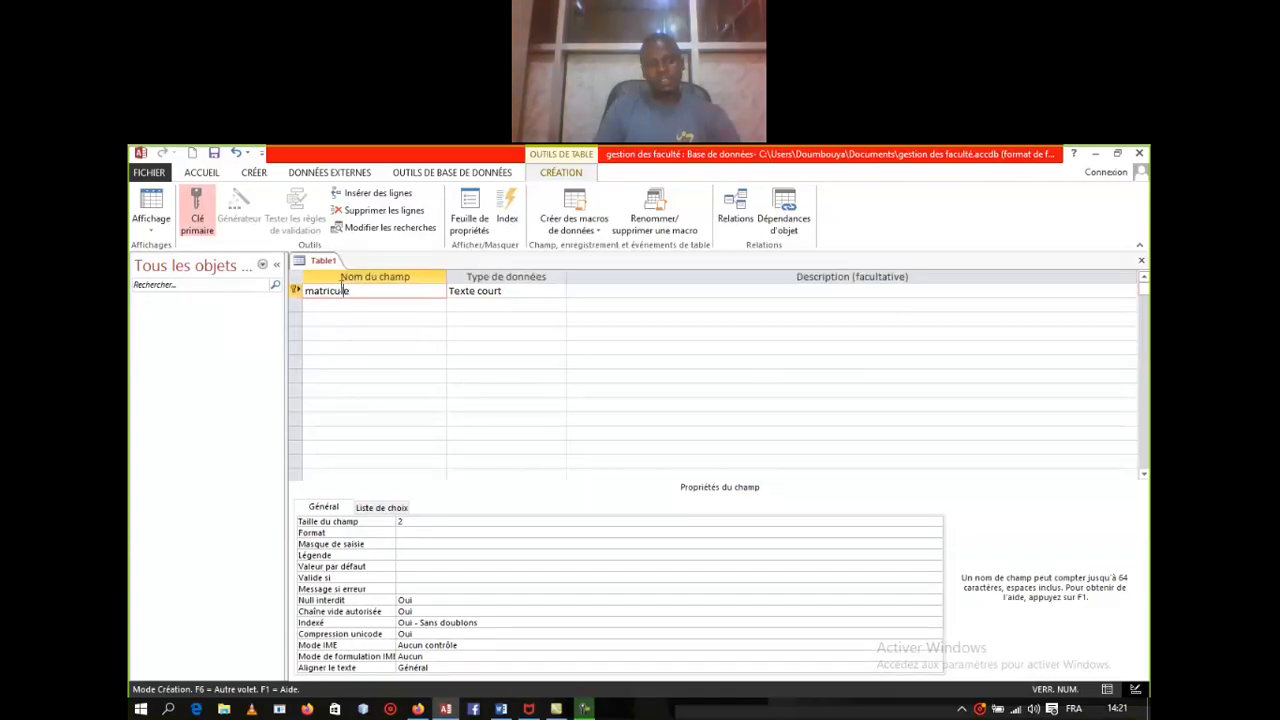
right_click(328, 266)
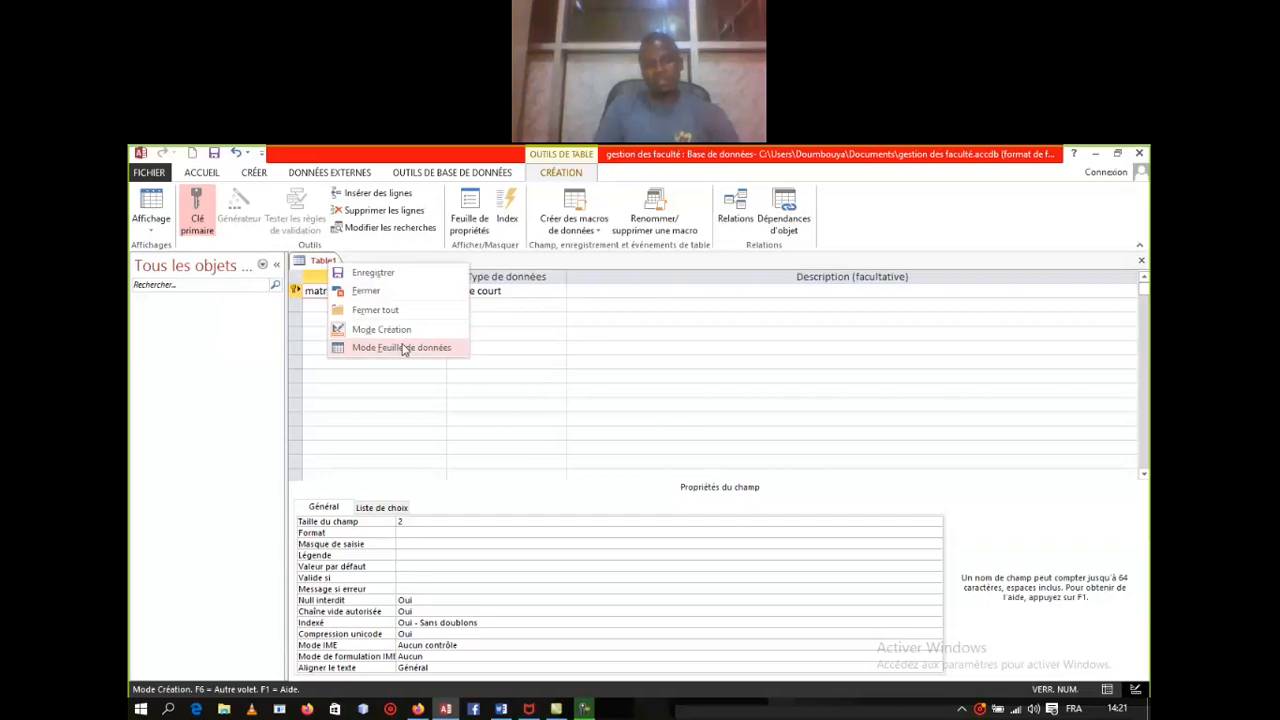
Step: Save the table as 'etudiant', open its datasheet and begin a matricule entry
left_click(403, 347)
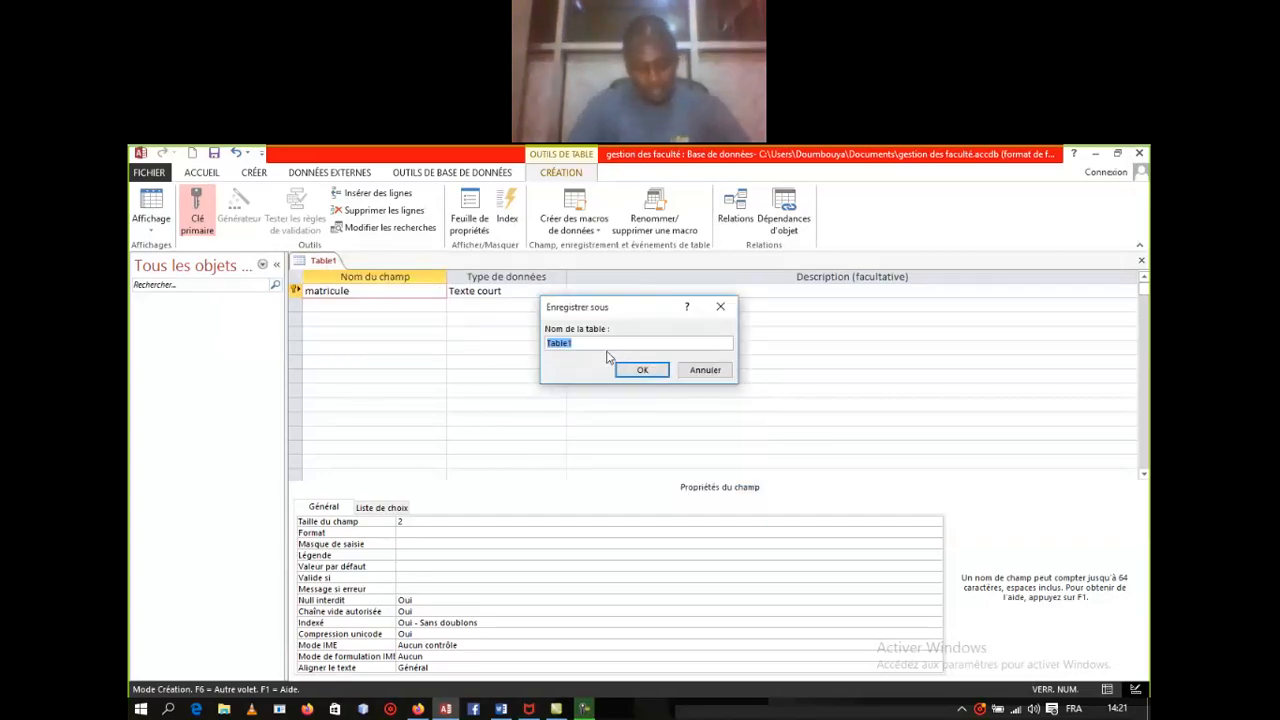
type("etudi")
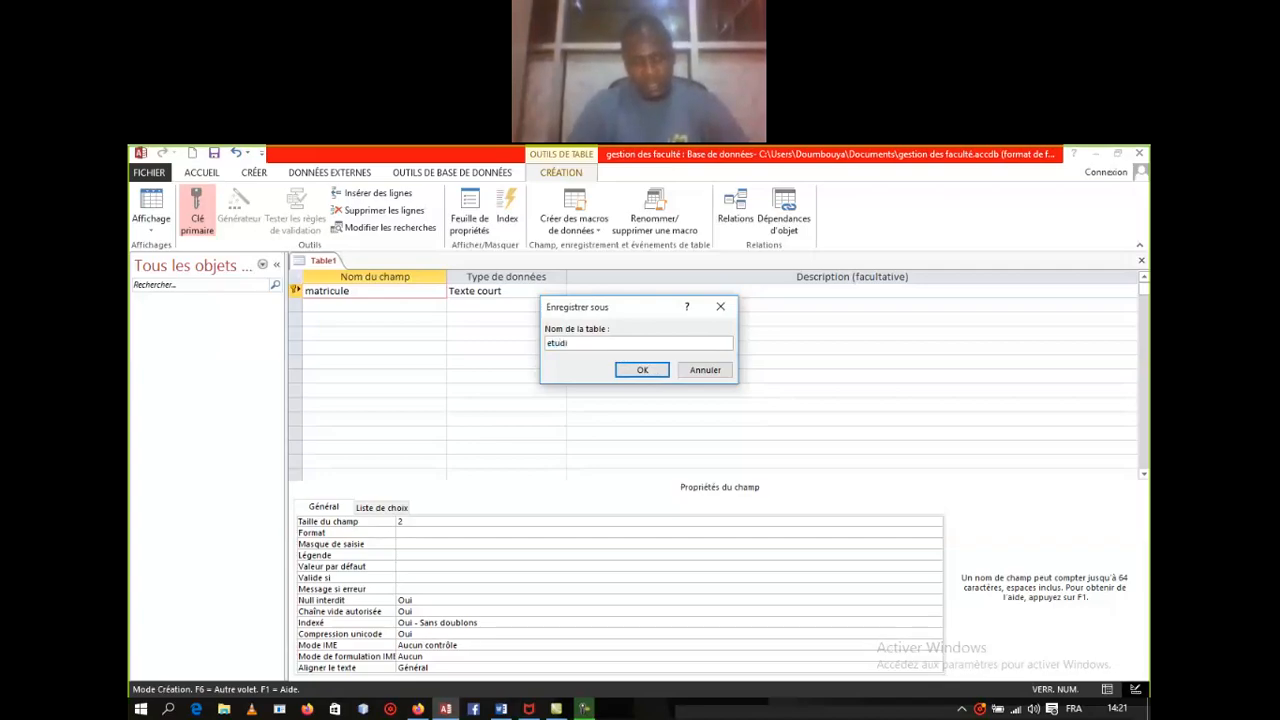
type("ant")
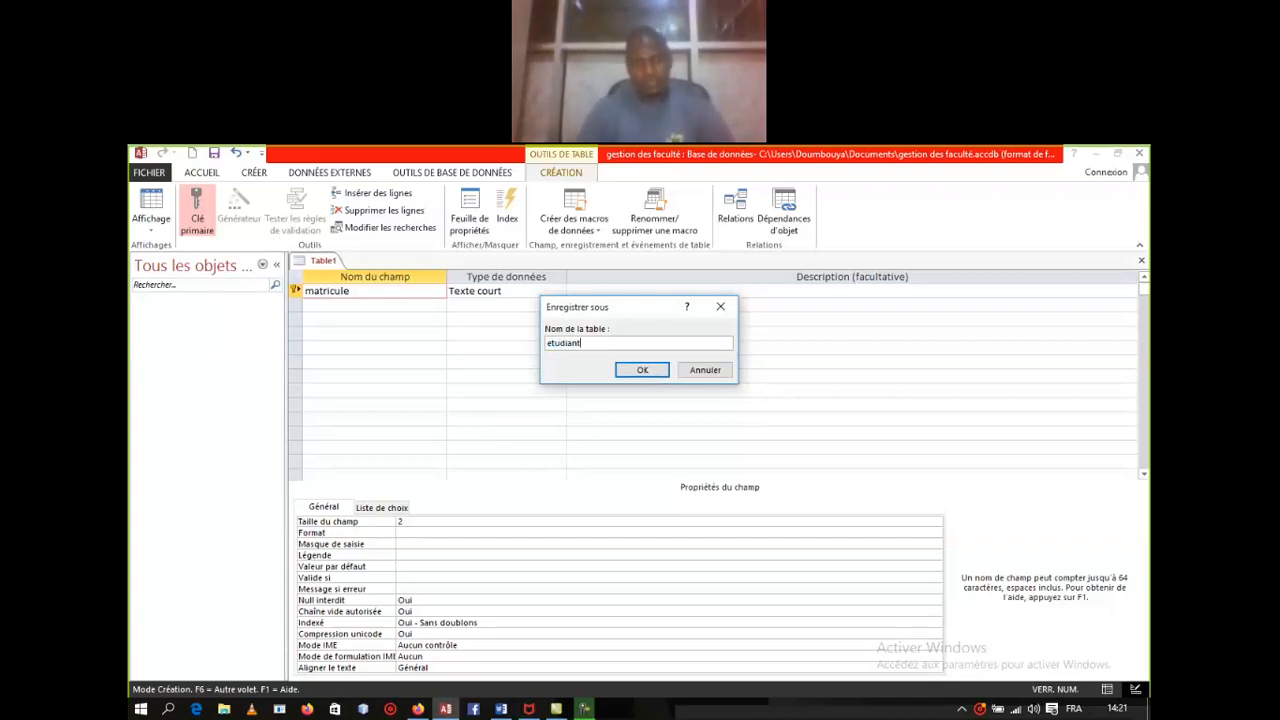
left_click(648, 370)
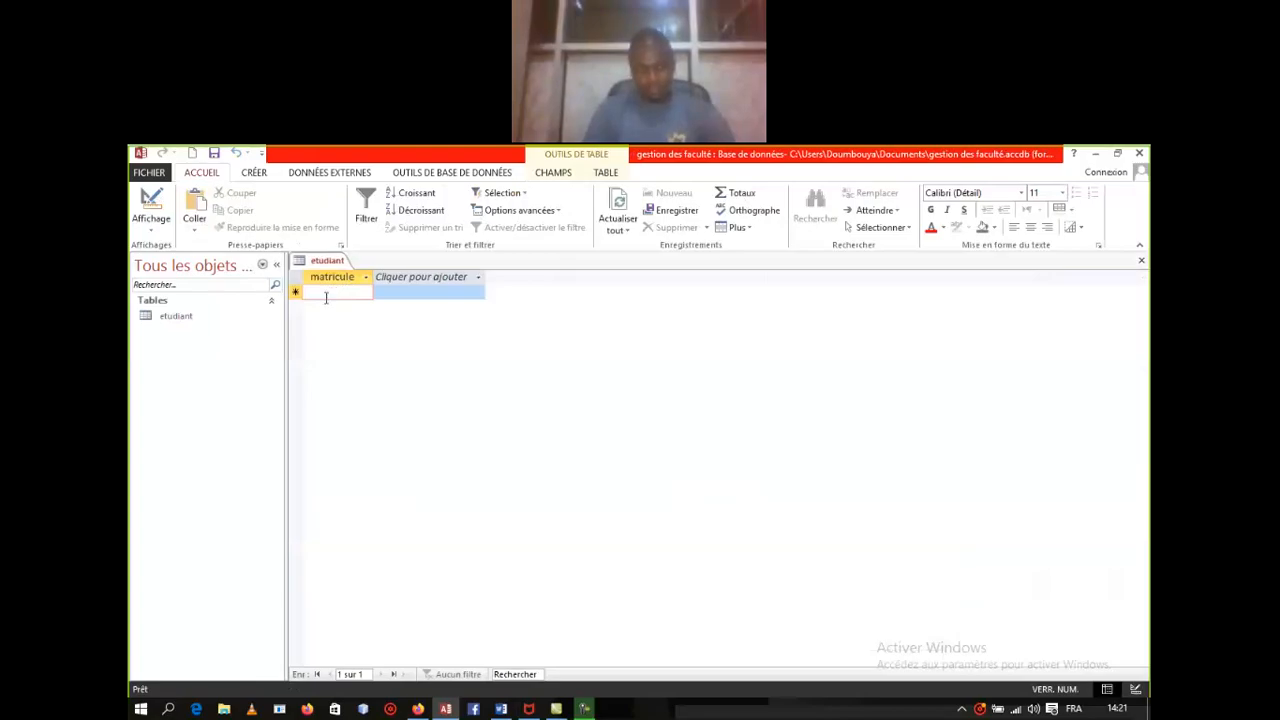
type("m")
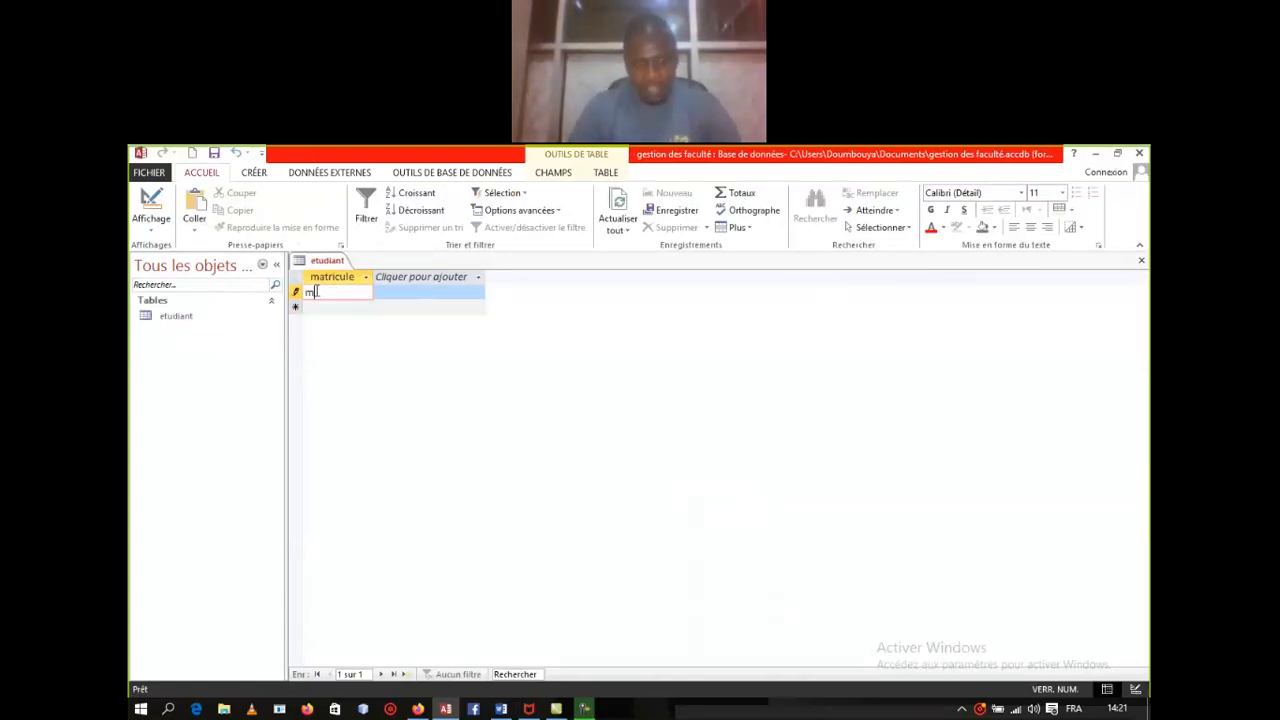
type("a")
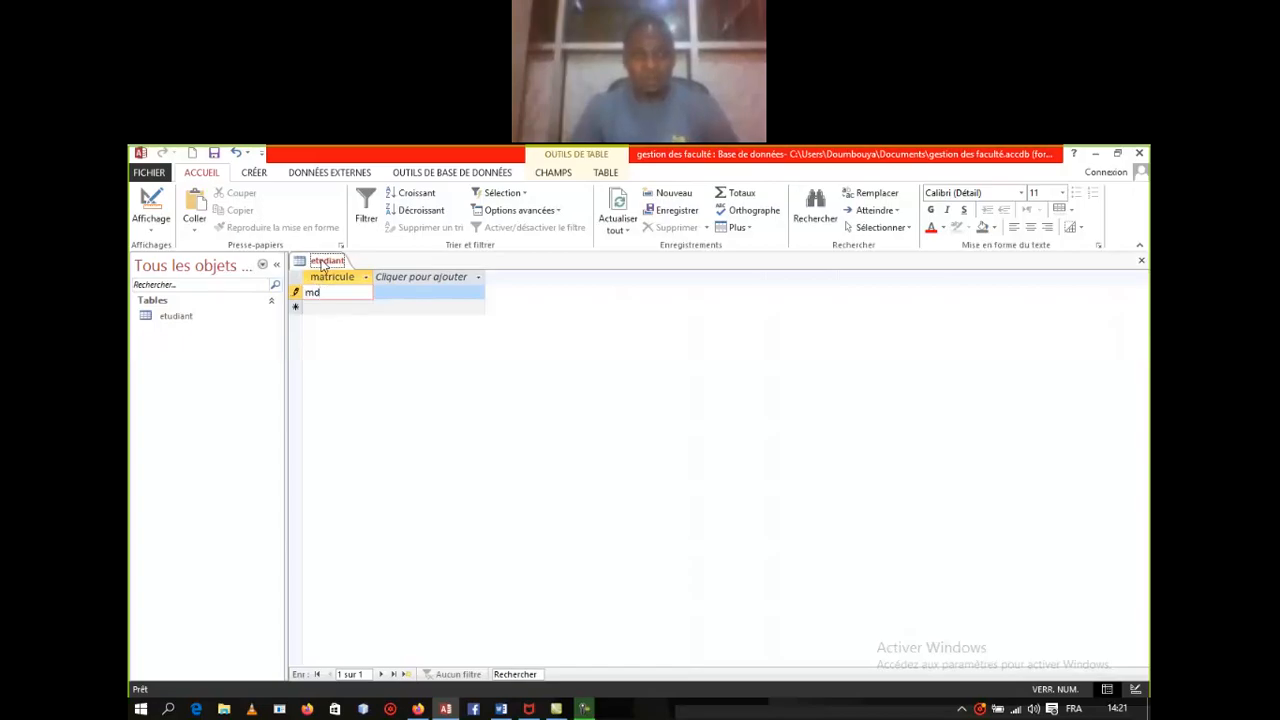
right_click(325, 264)
Step: In design view, set the matricule field size to 55
left_click(379, 327)
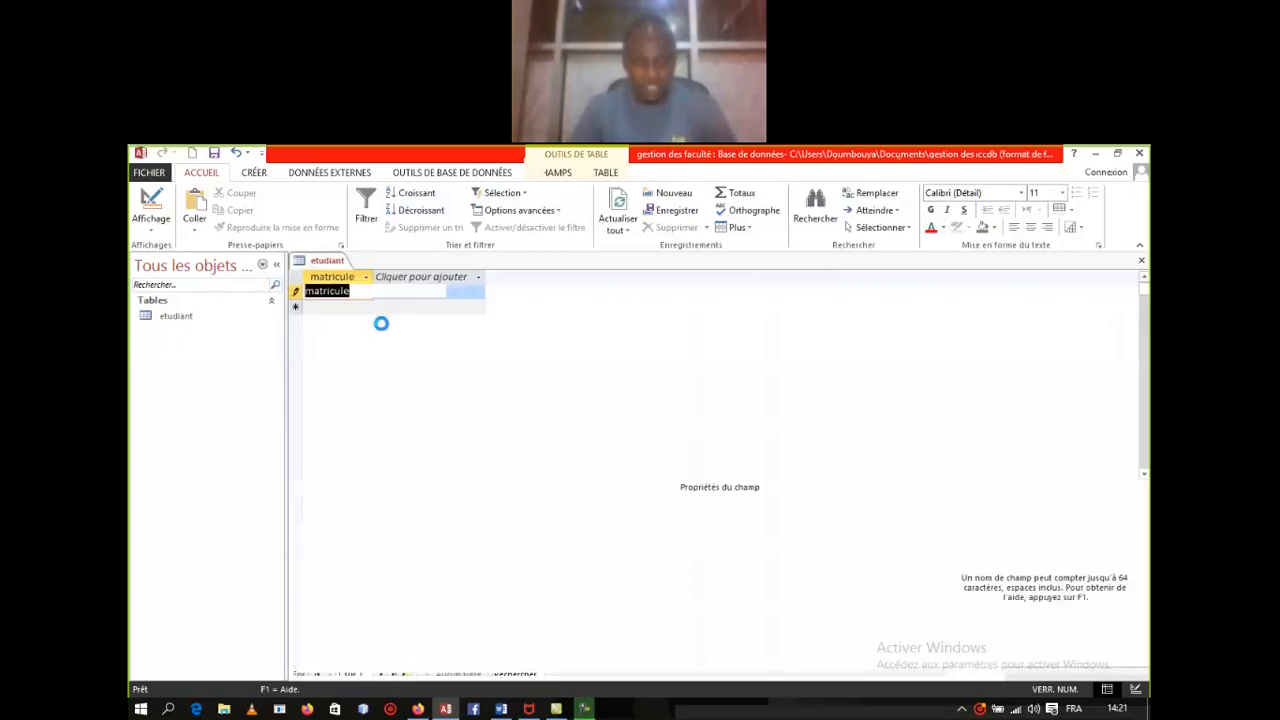
left_click(412, 523)
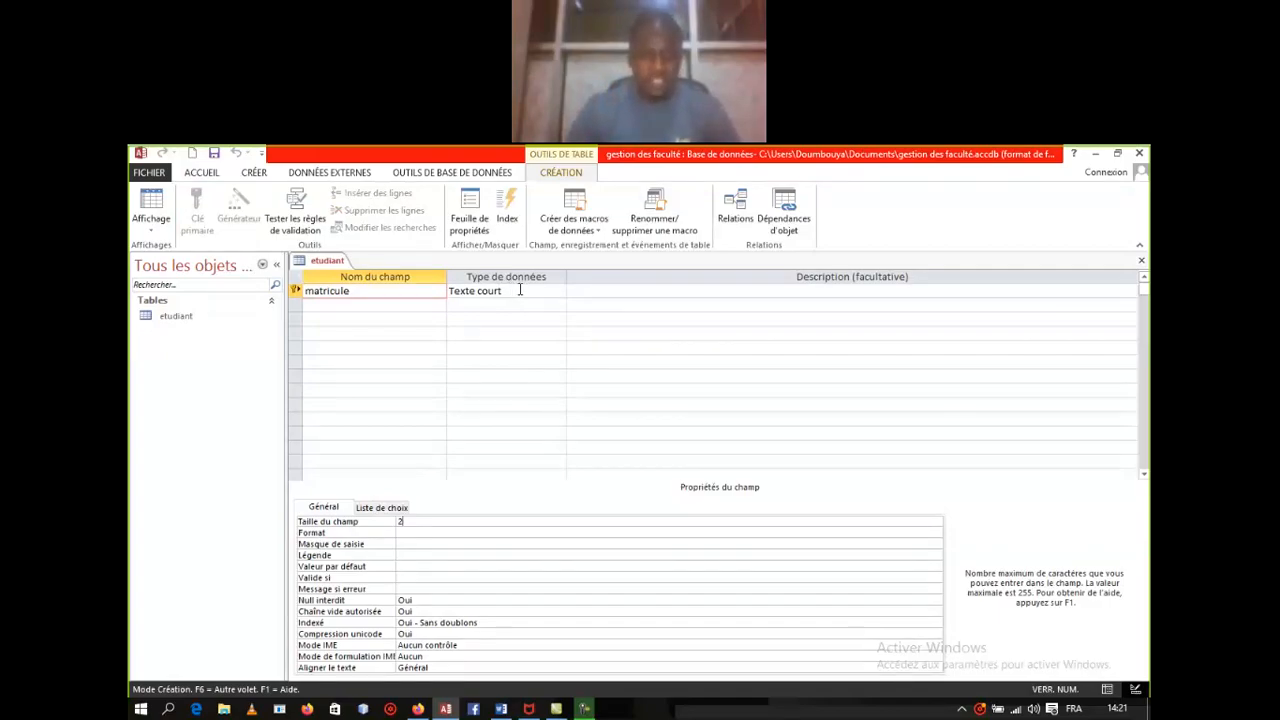
type("55")
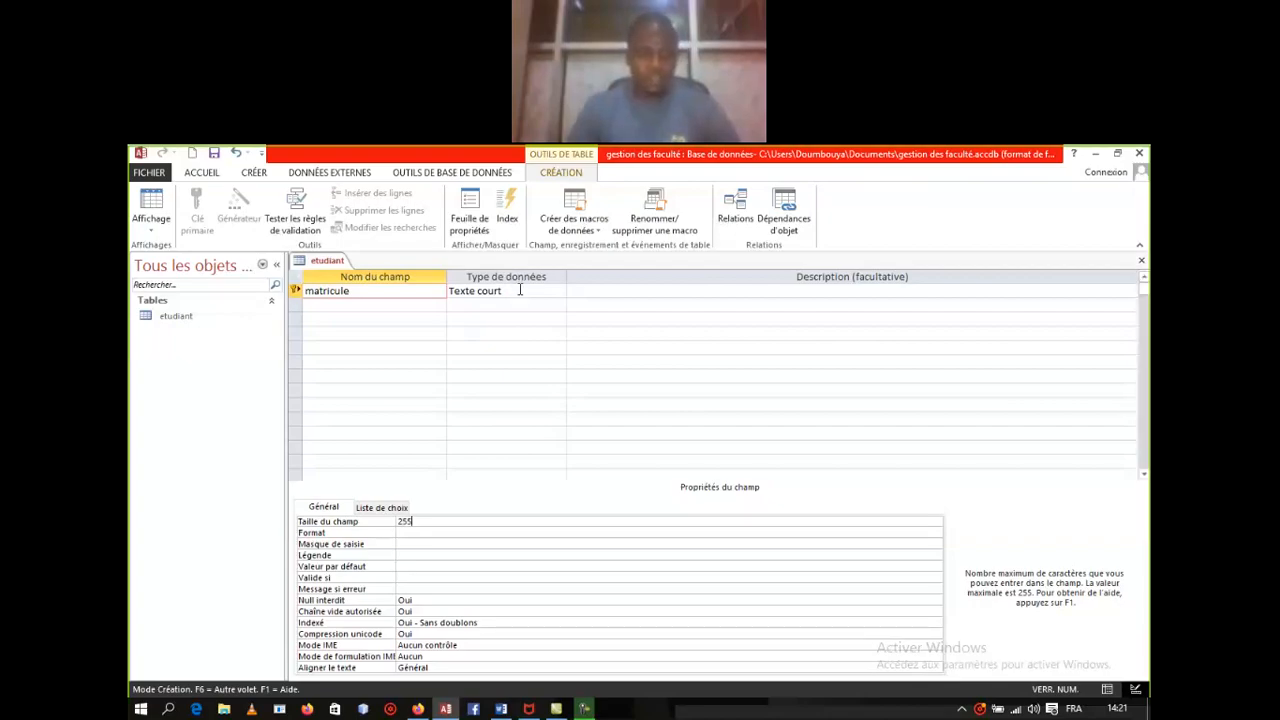
right_click(322, 261)
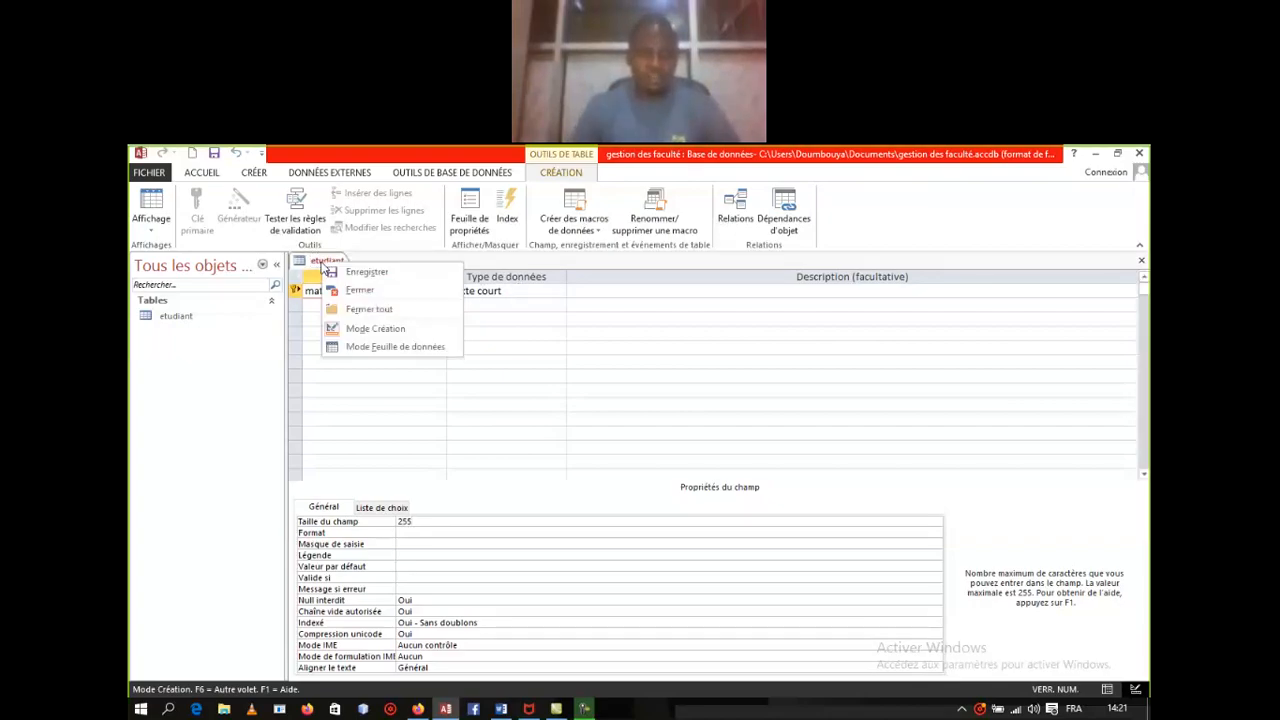
left_click(366, 347)
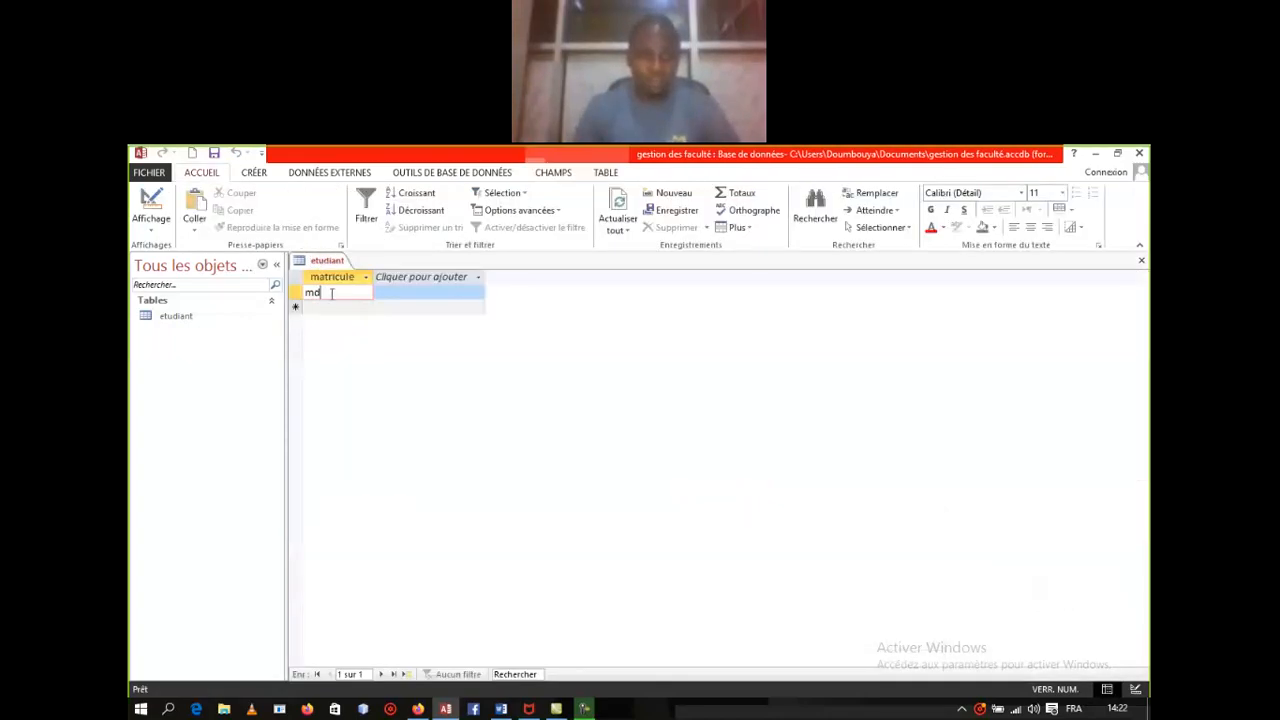
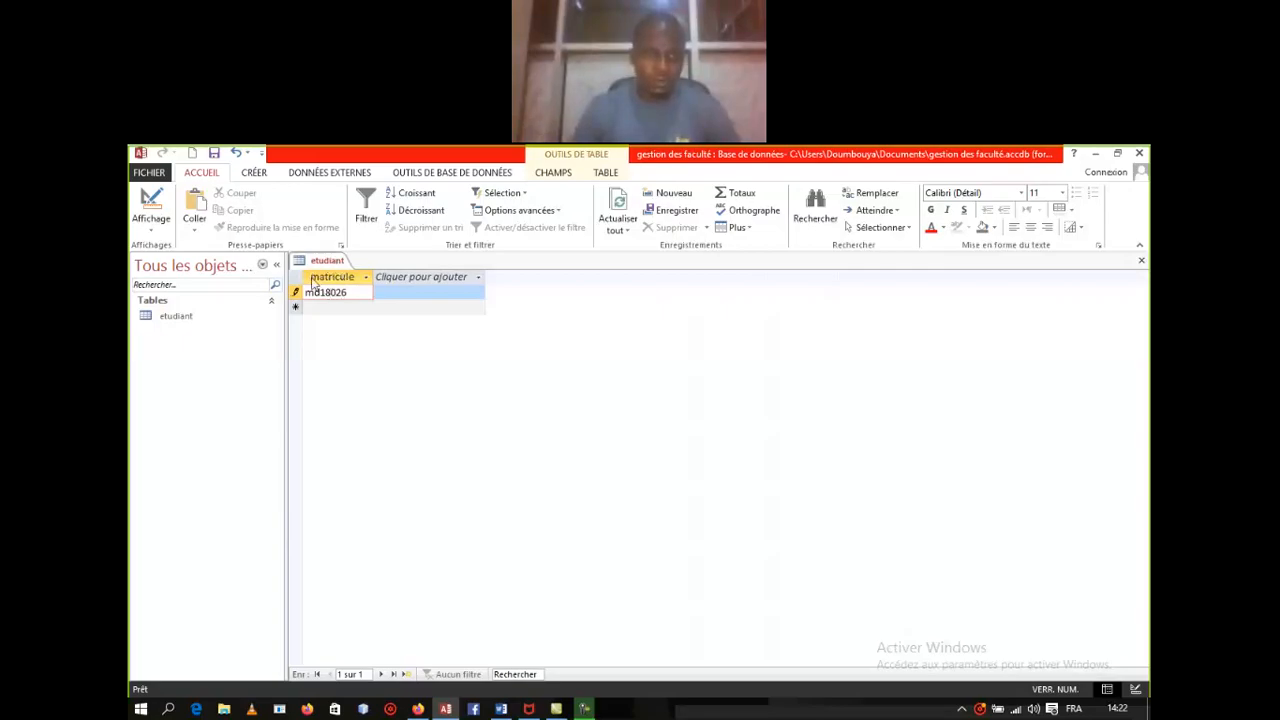
right_click(326, 264)
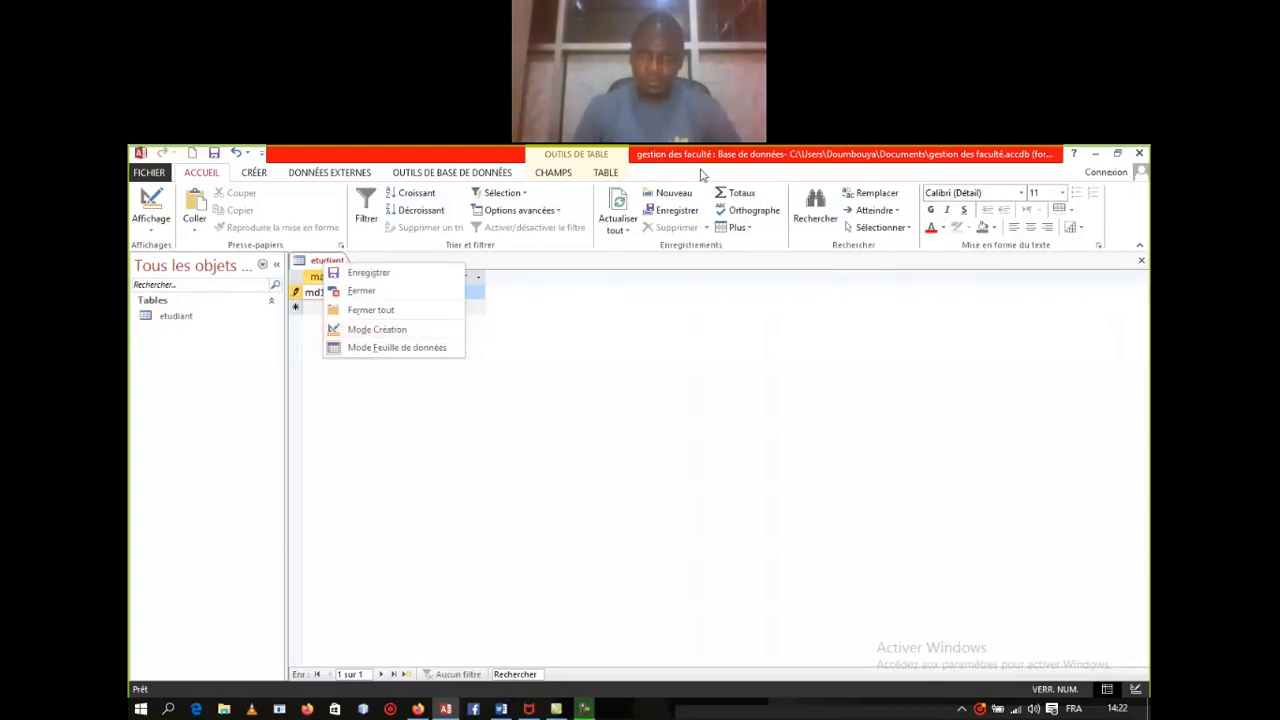
left_click(768, 176)
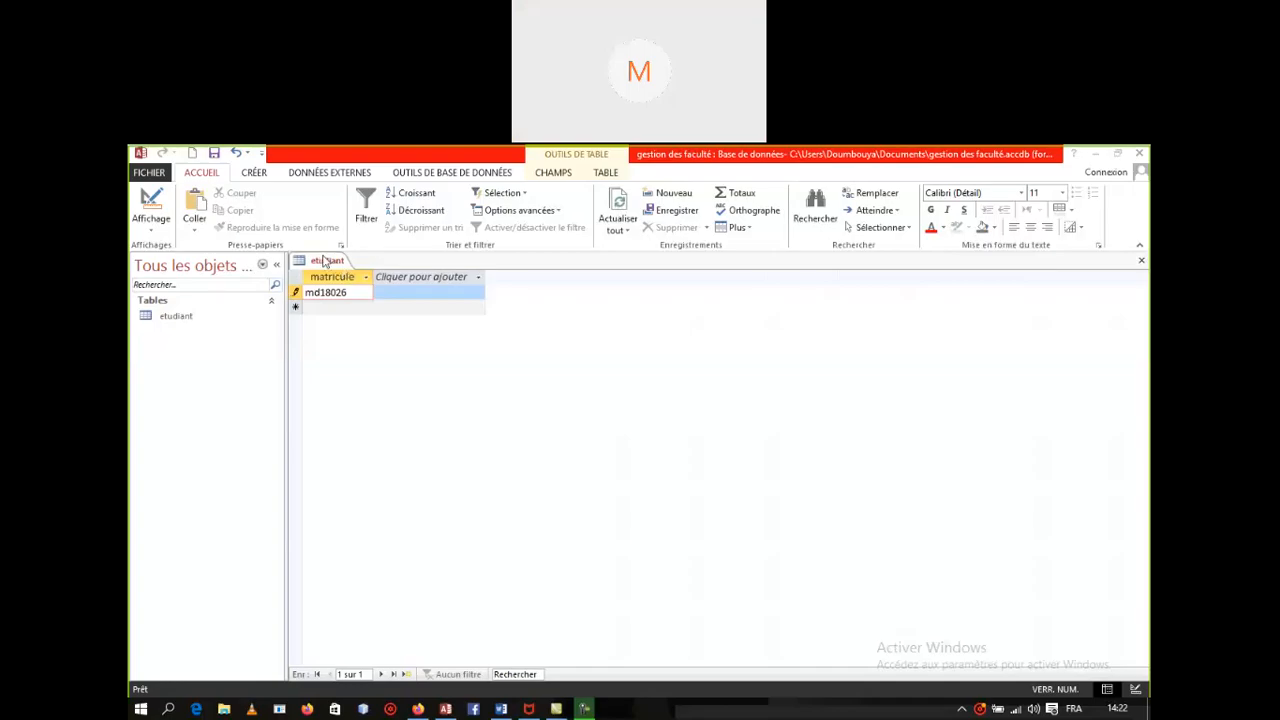
right_click(323, 259)
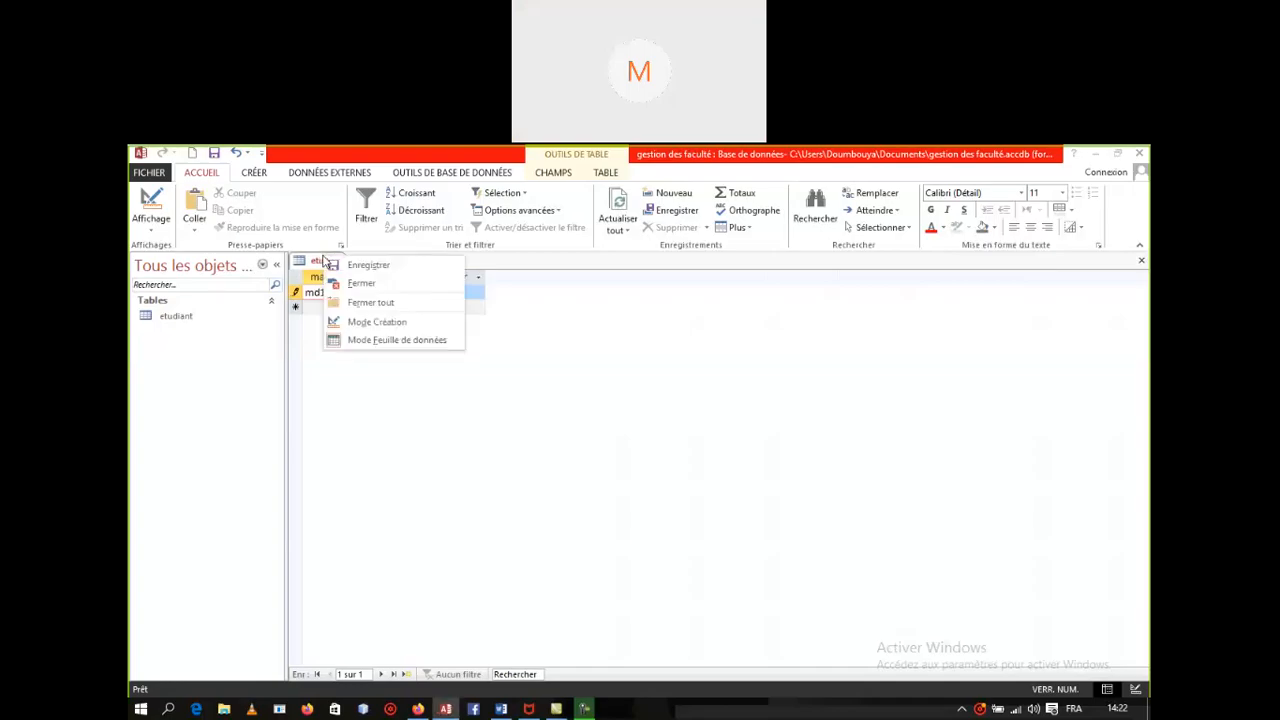
left_click(715, 165)
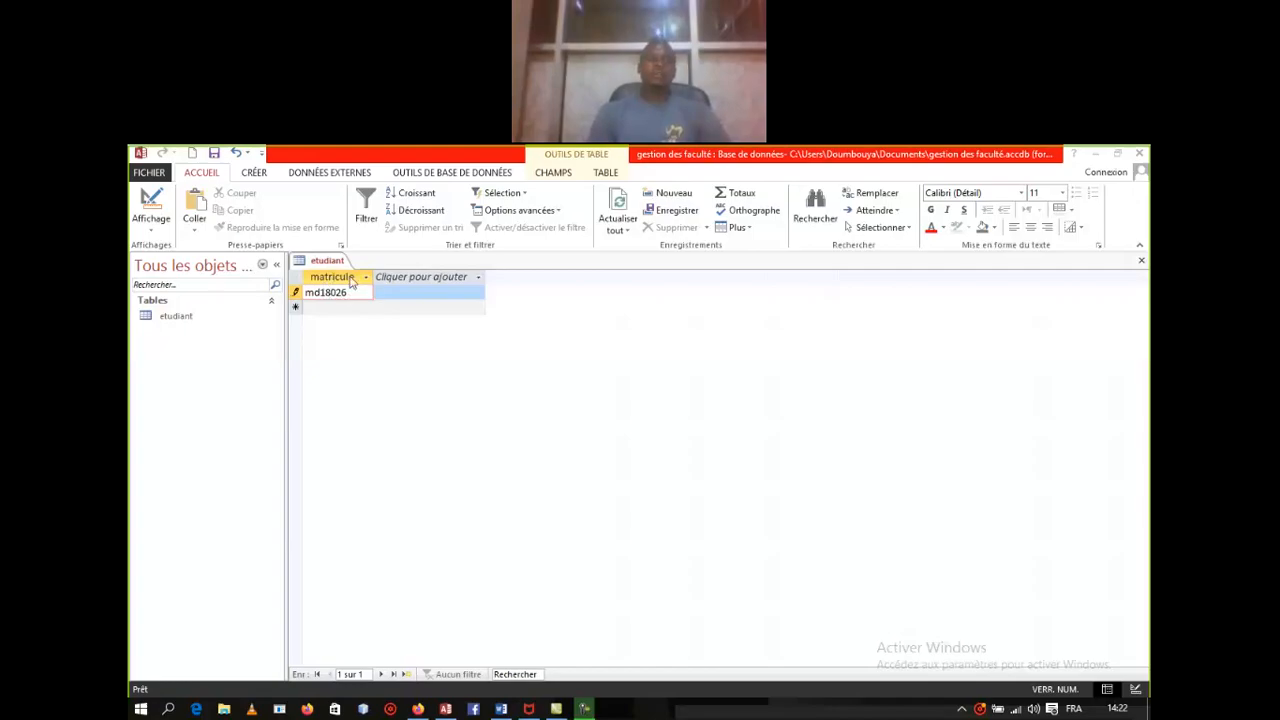
right_click(331, 266)
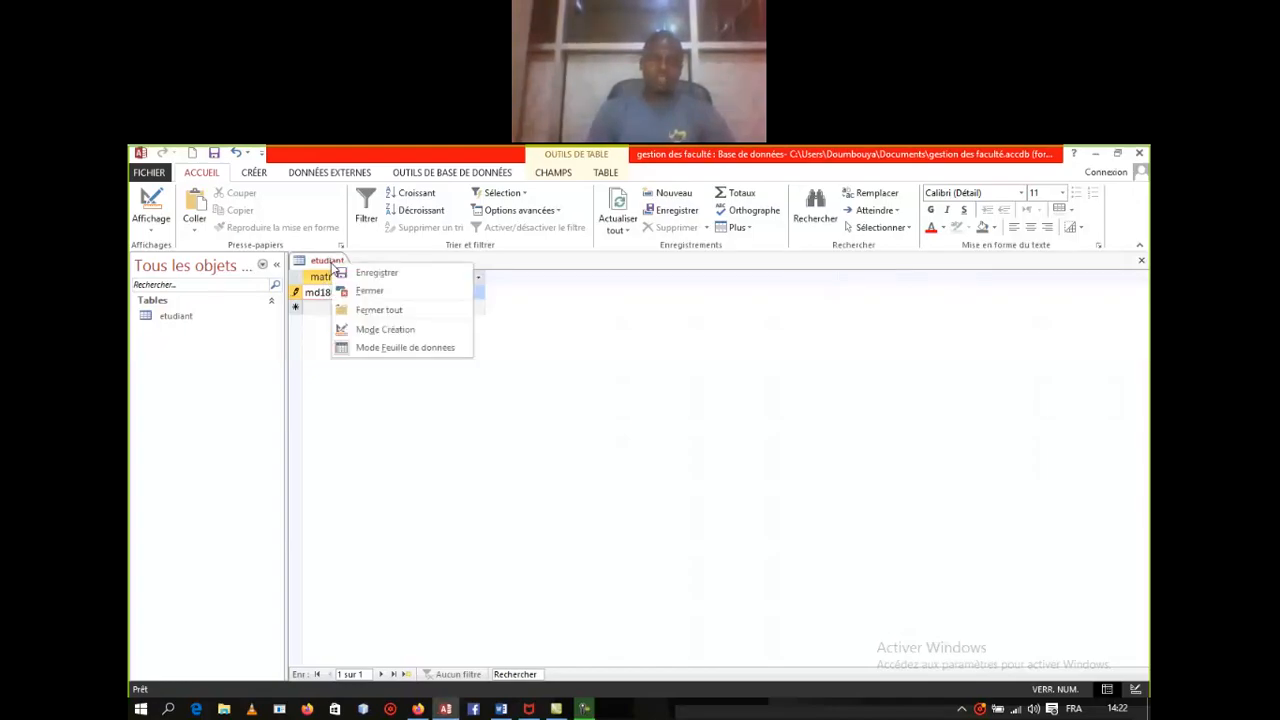
Step: In design view, add a 'nom' field of type Texte court under matricule
left_click(393, 330)
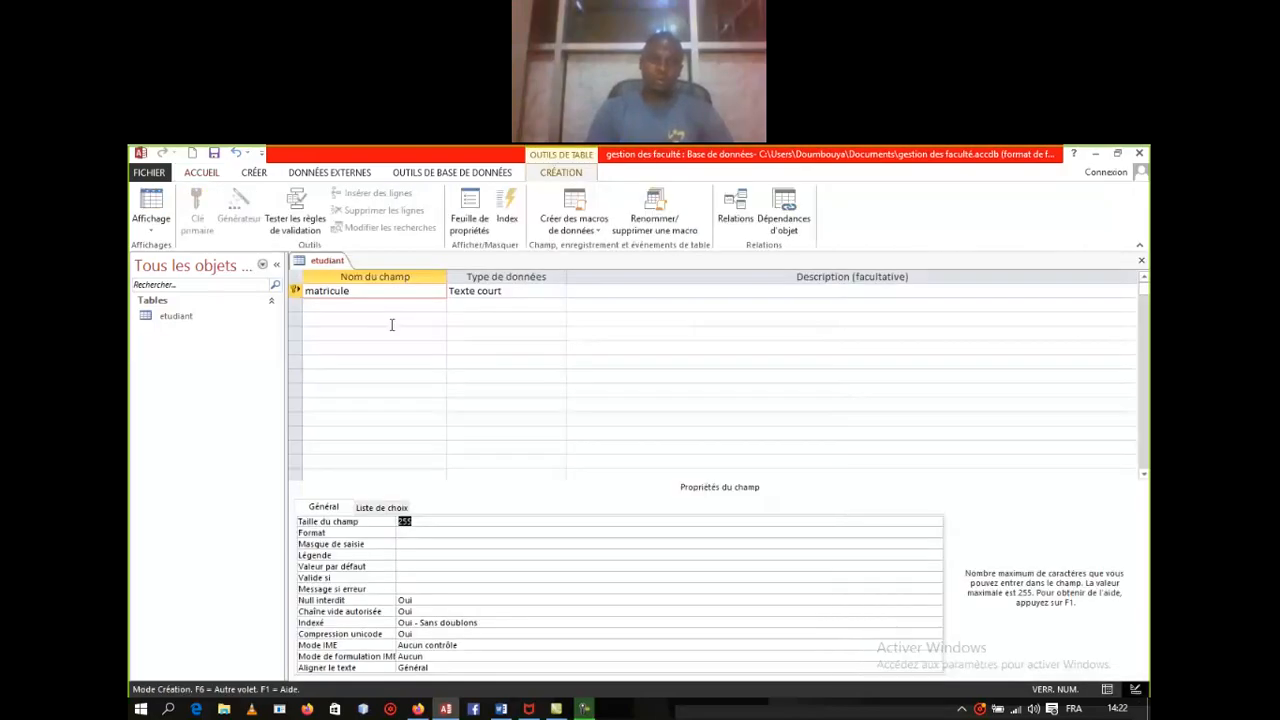
left_click(336, 305)
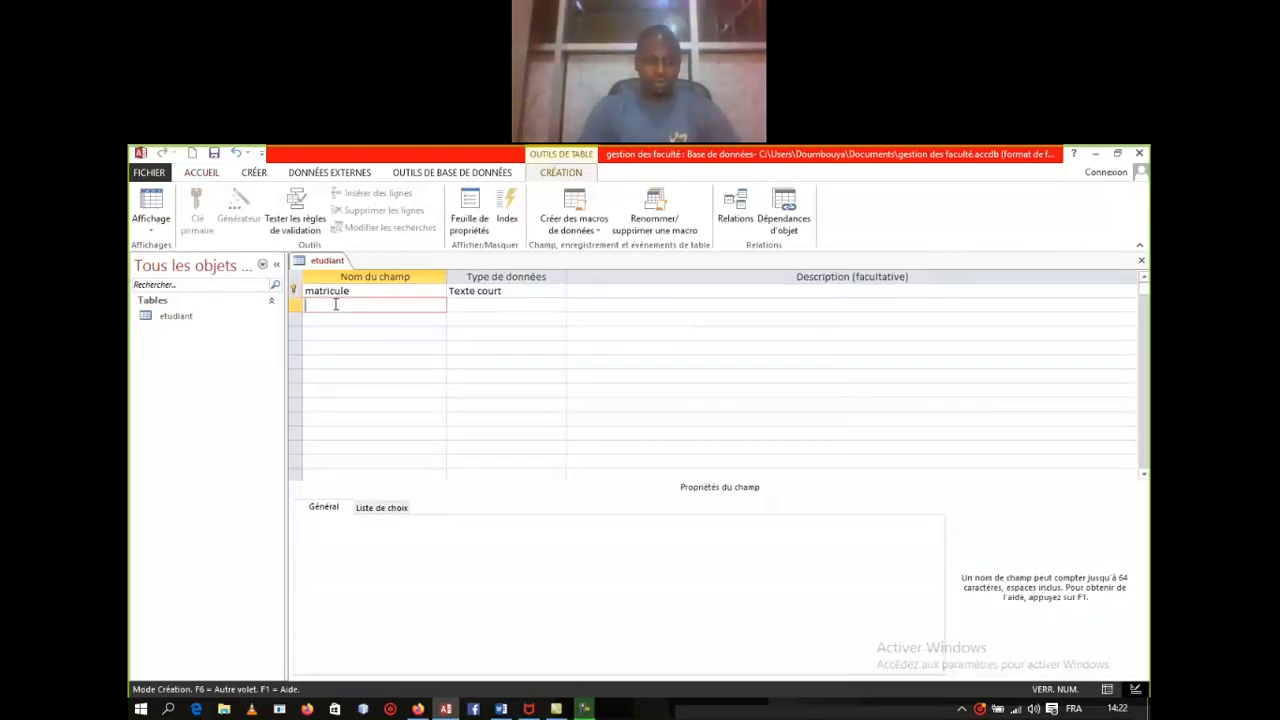
type("nom")
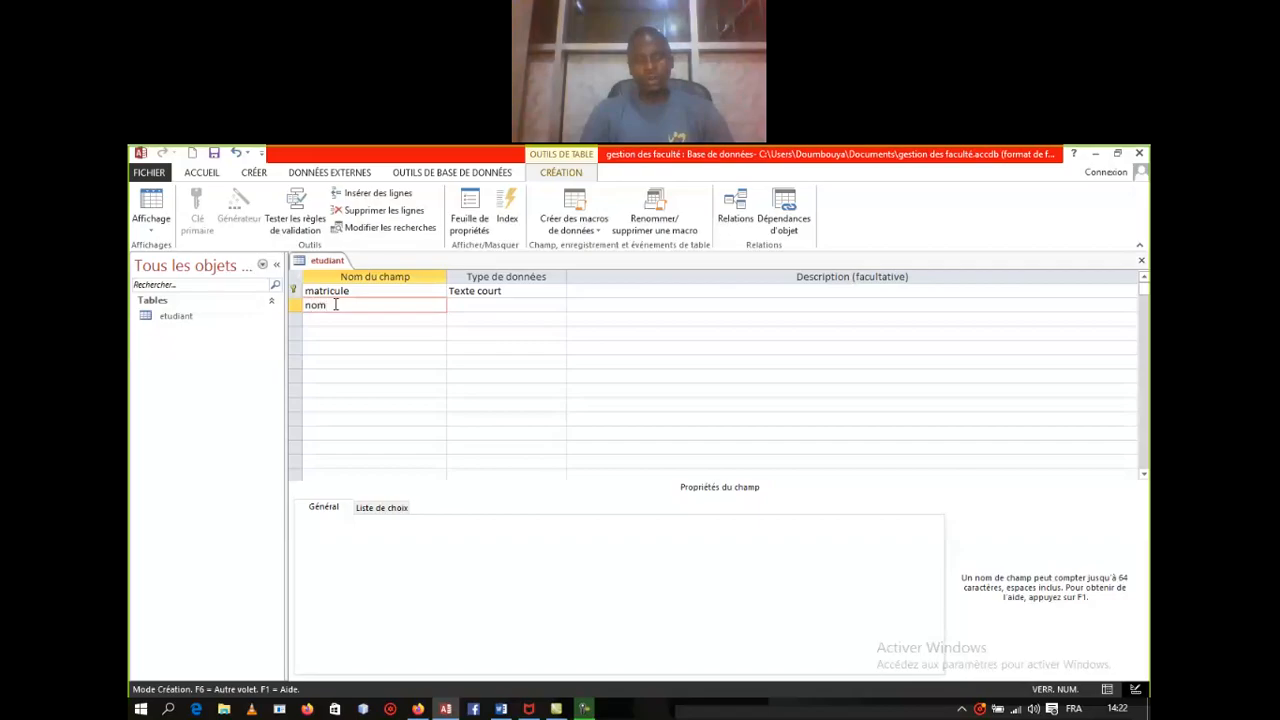
left_click(486, 305)
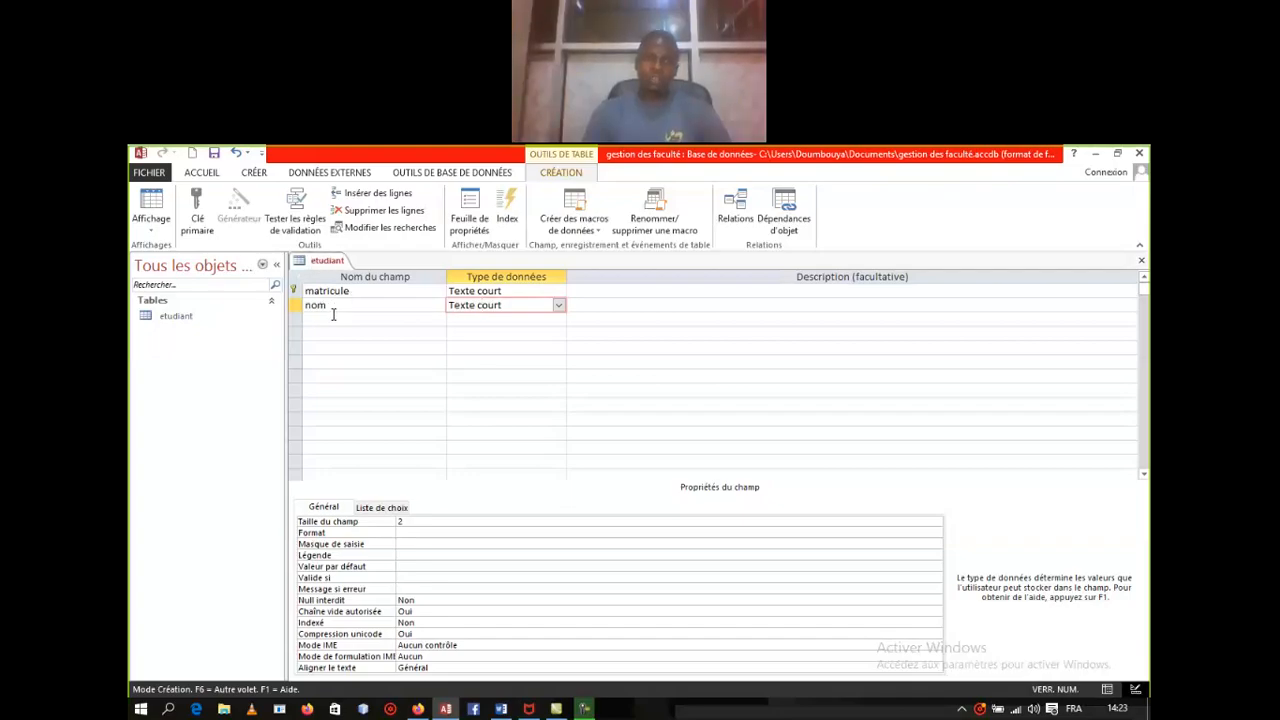
right_click(325, 264)
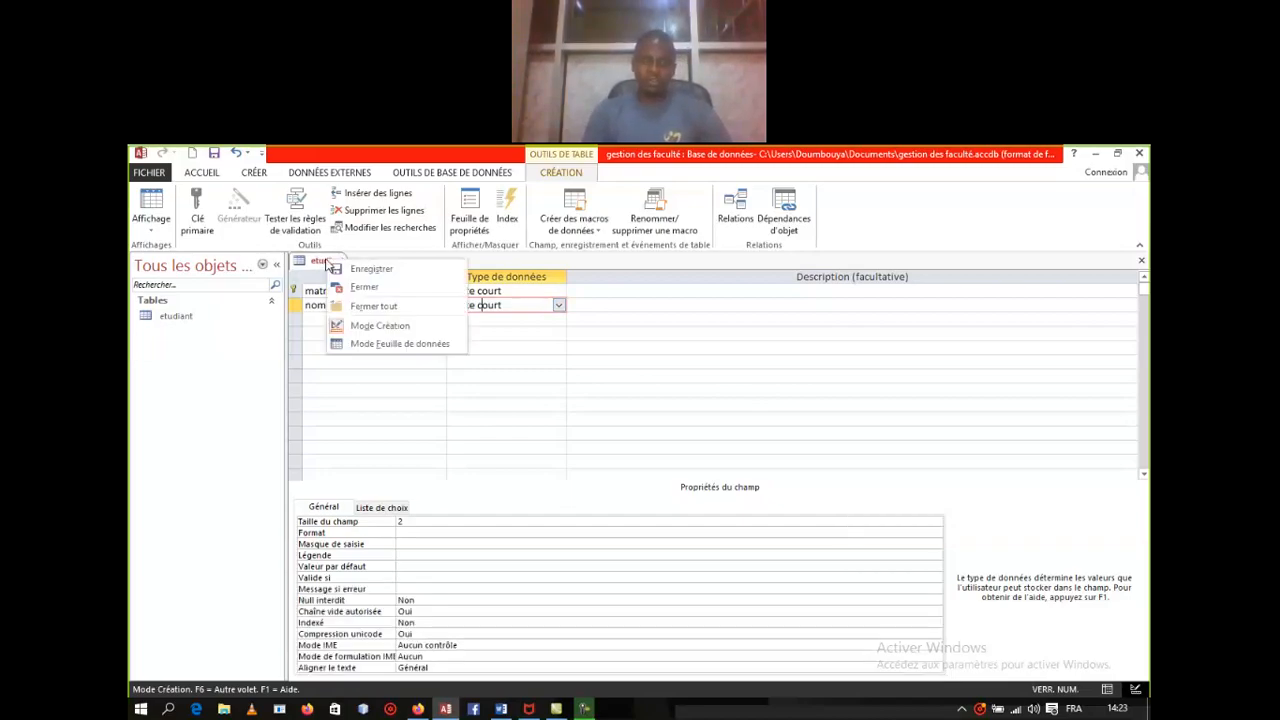
left_click(390, 345)
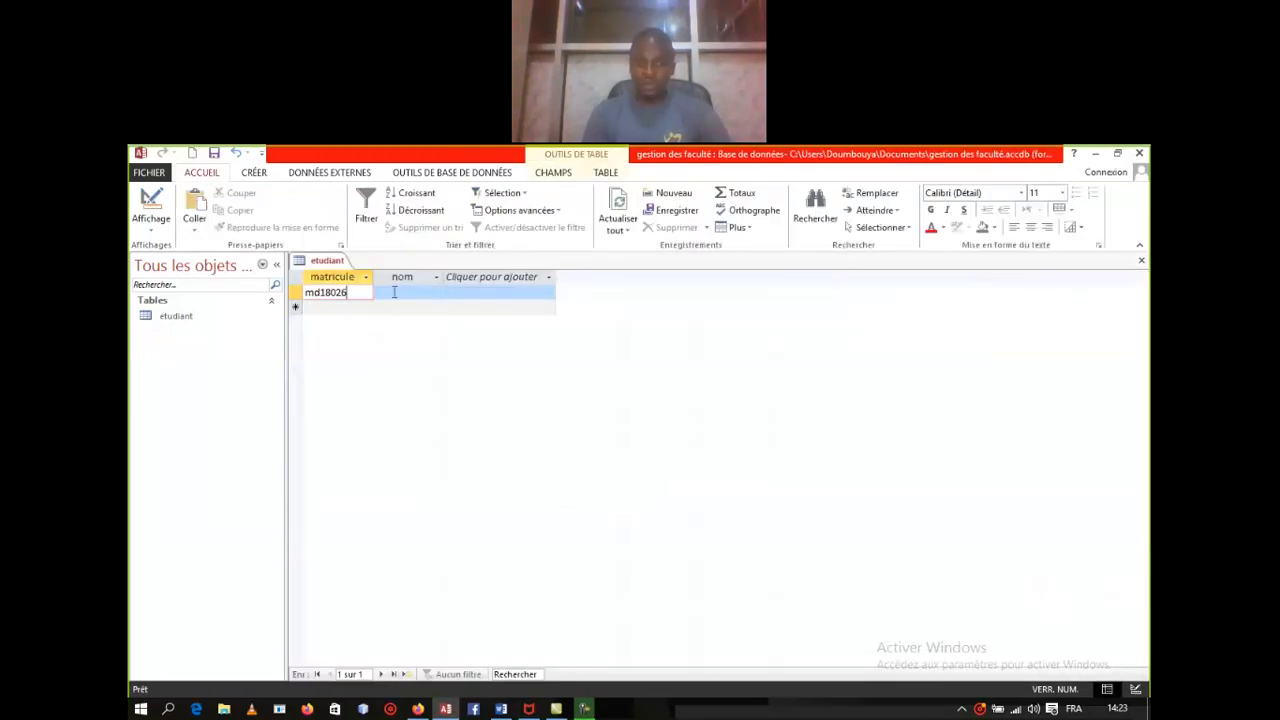
left_click(405, 295)
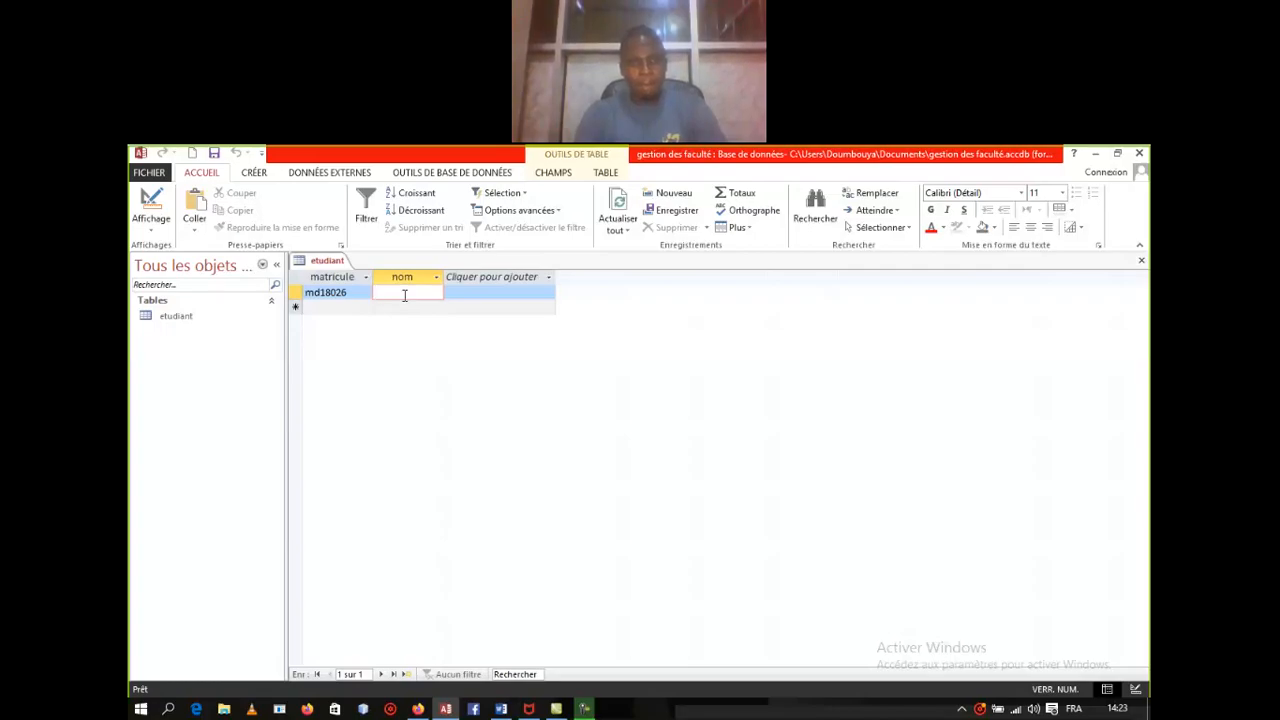
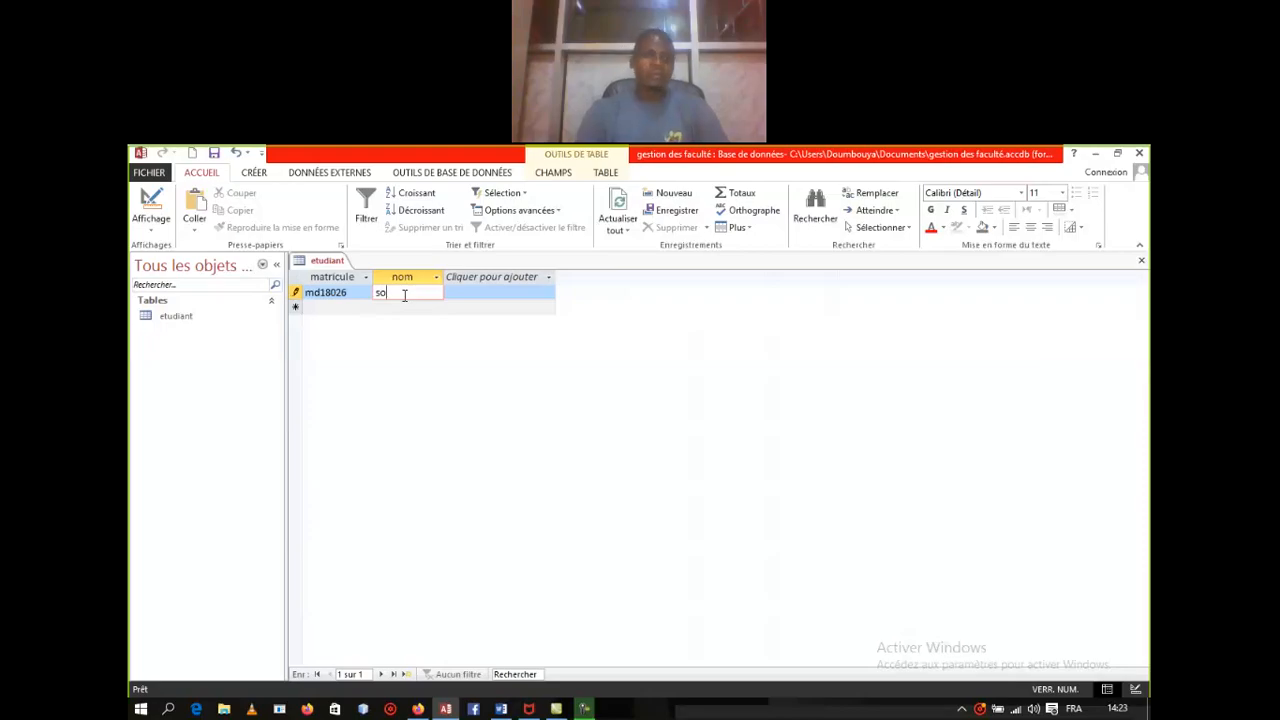
right_click(331, 264)
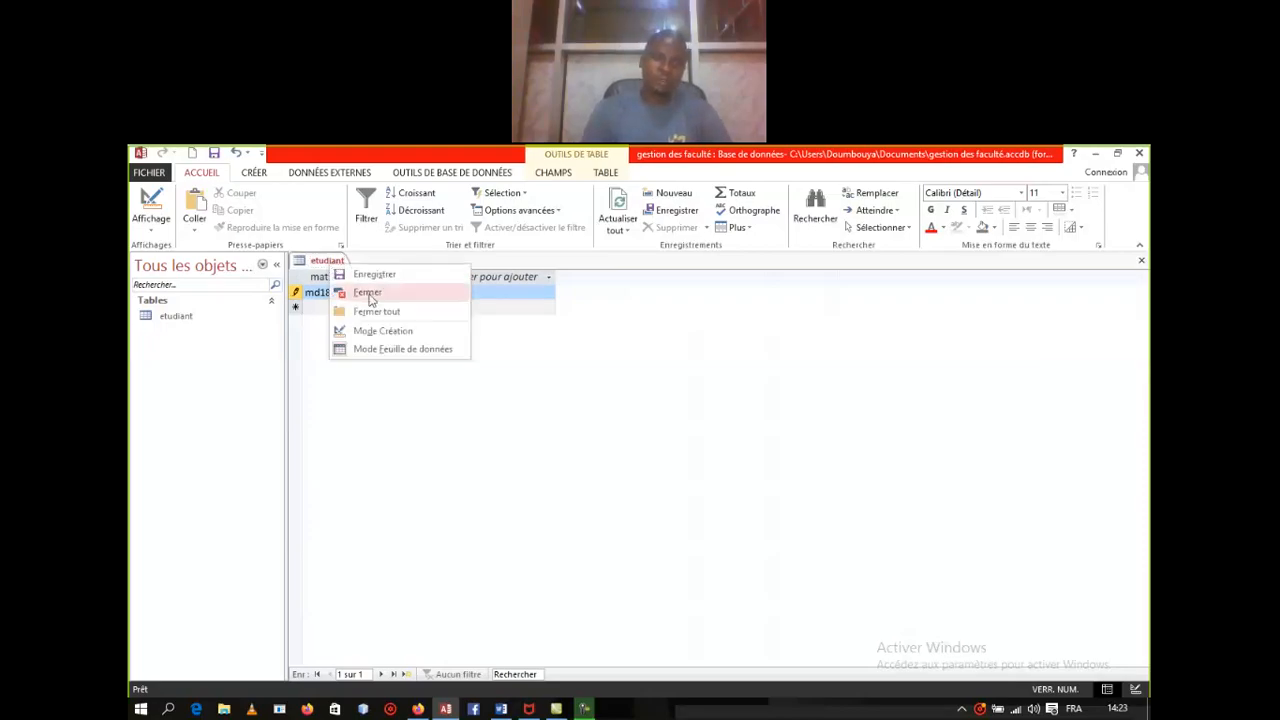
Step: In design view, set the nom field's Taille du champ to 255
left_click(385, 330)
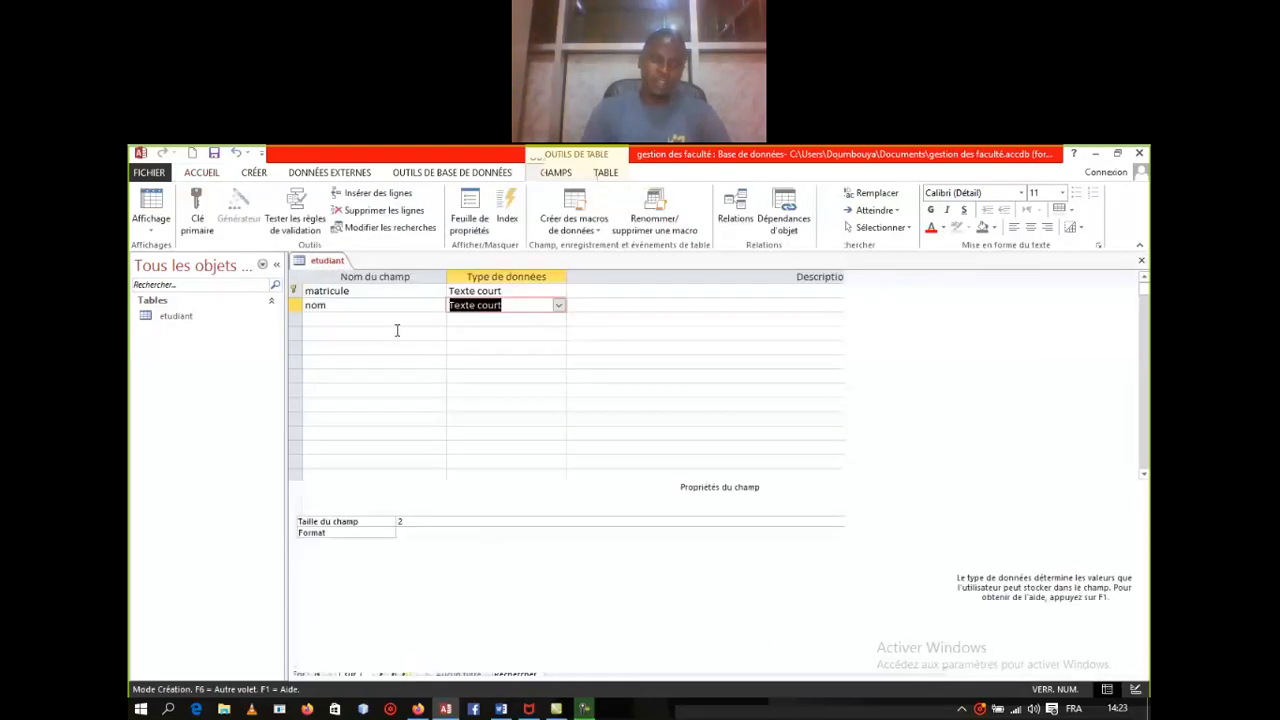
left_click(423, 522)
type("255")
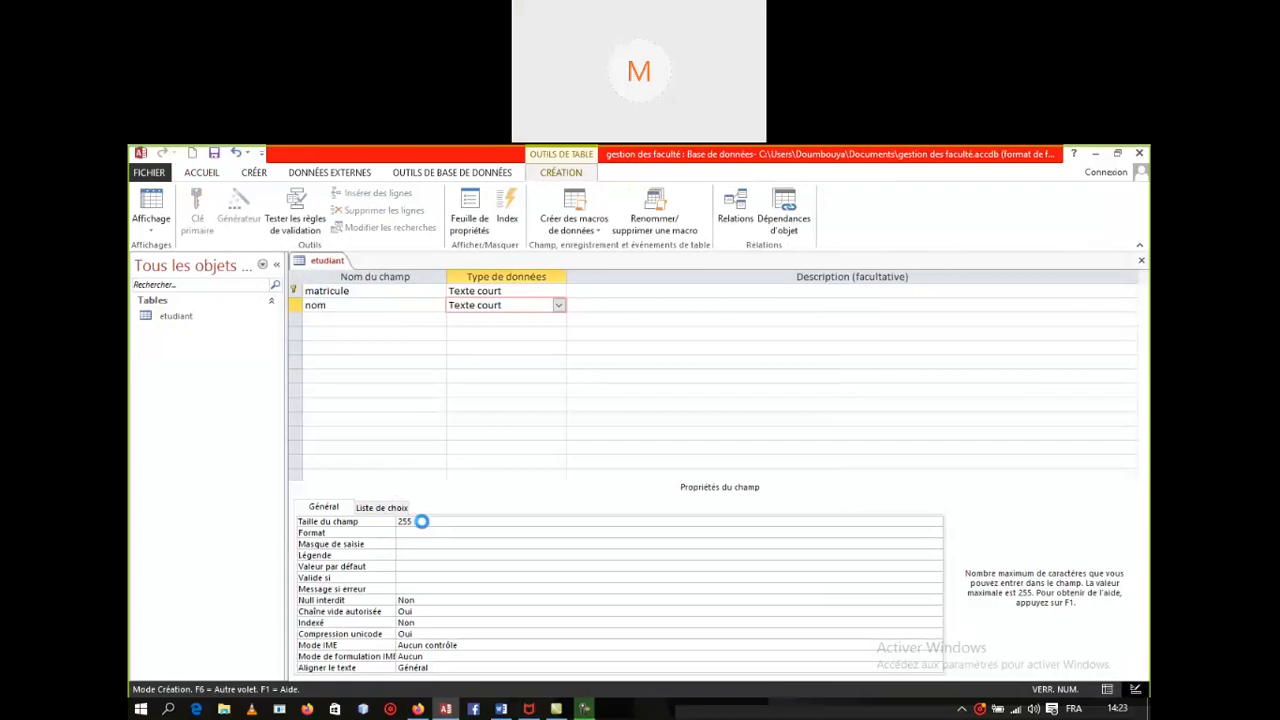
Step: Switch to datasheet view and finish typing the student's last name in the nom cell
right_click(320, 261)
left_click(373, 321)
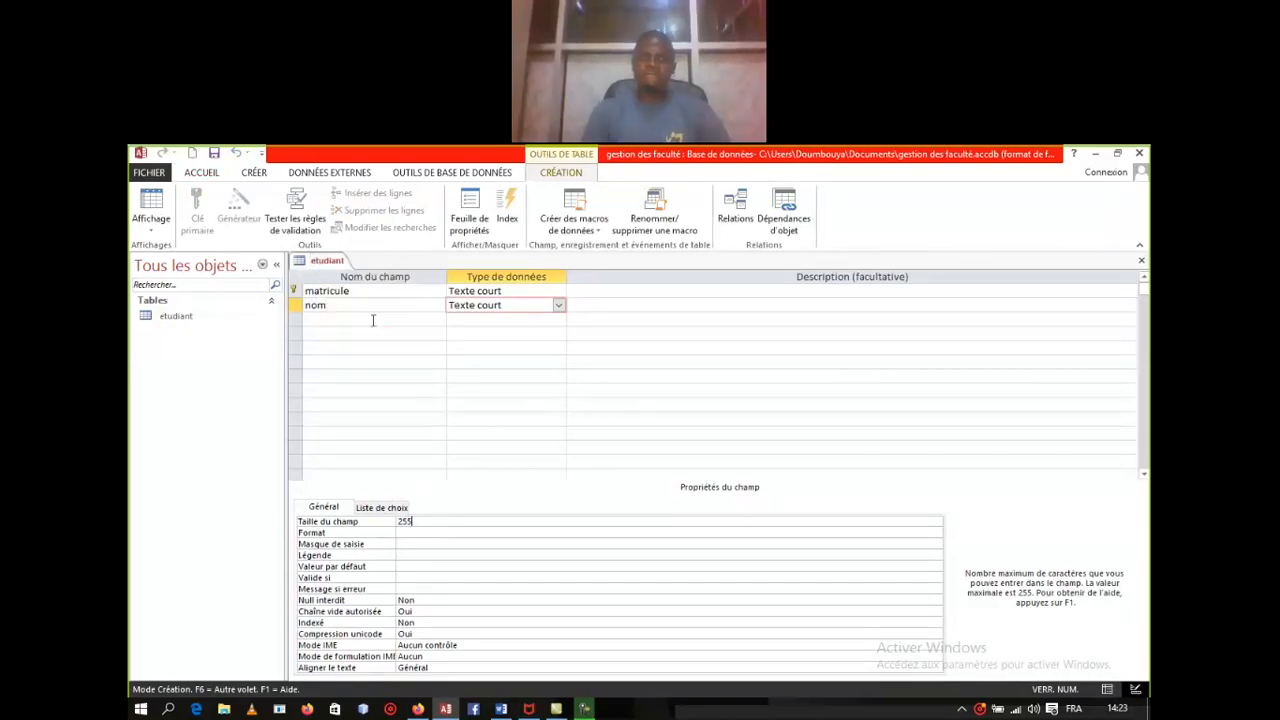
right_click(327, 261)
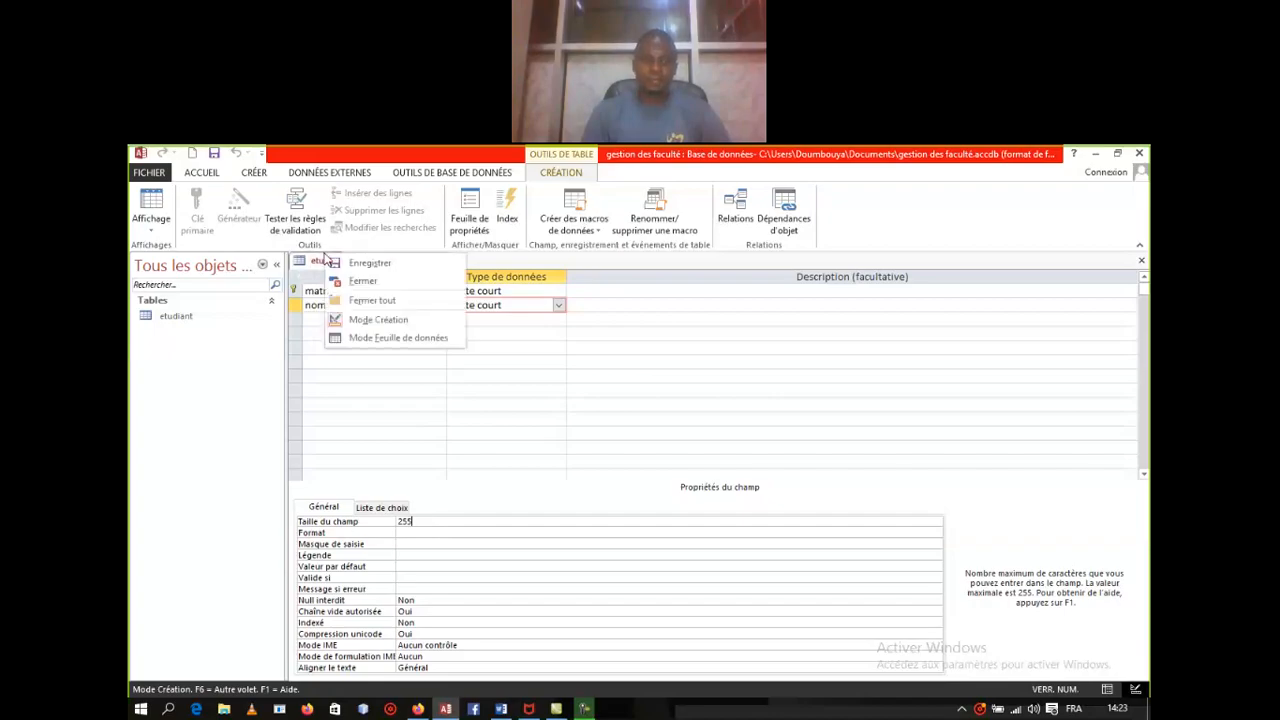
left_click(400, 337)
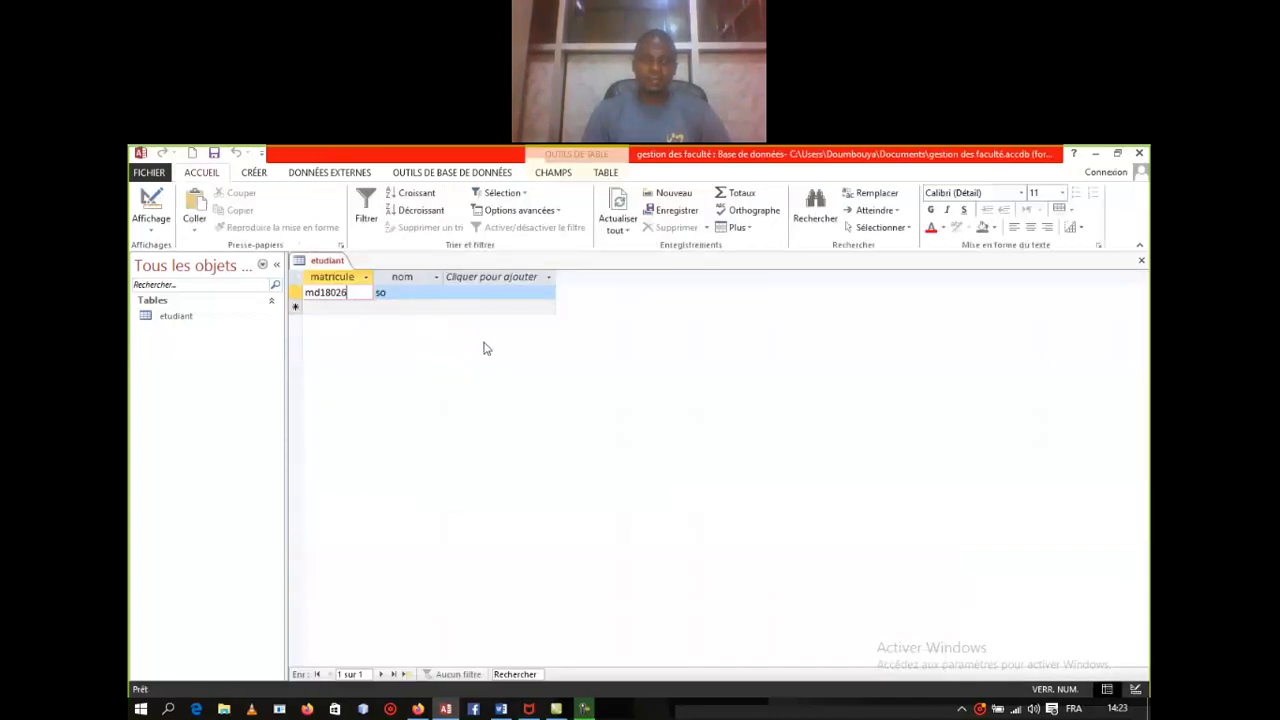
left_click(403, 292)
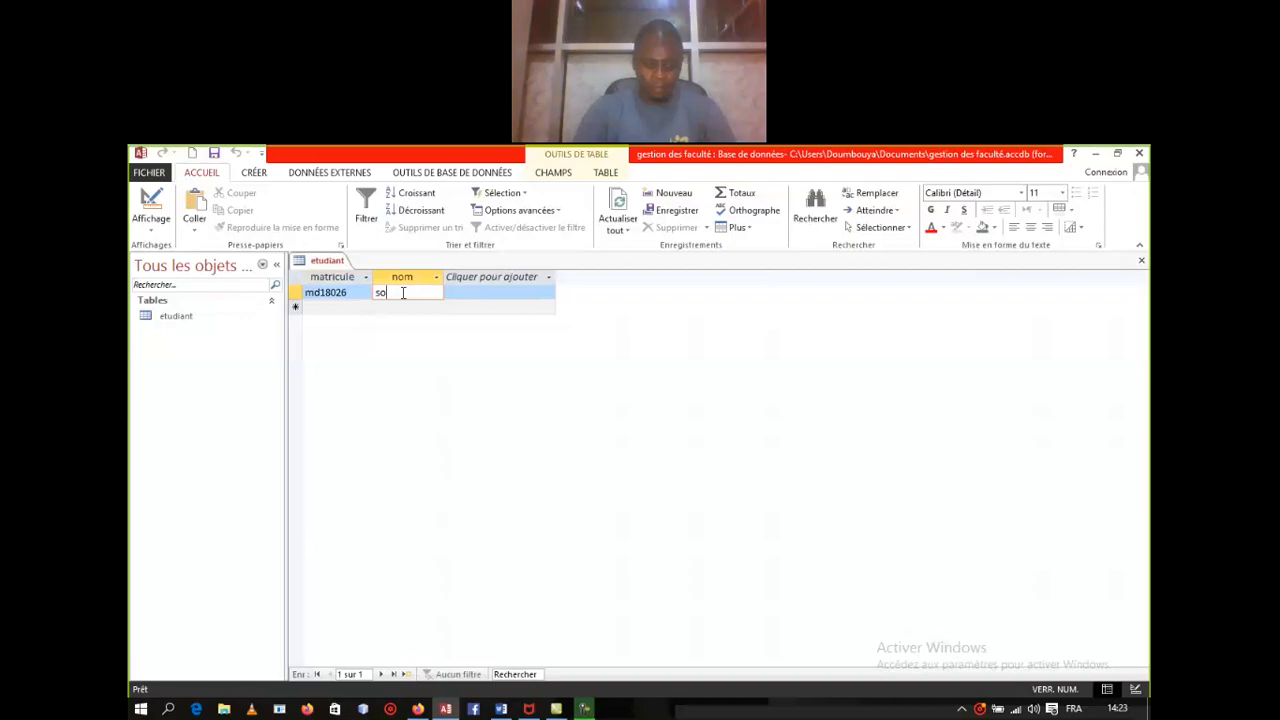
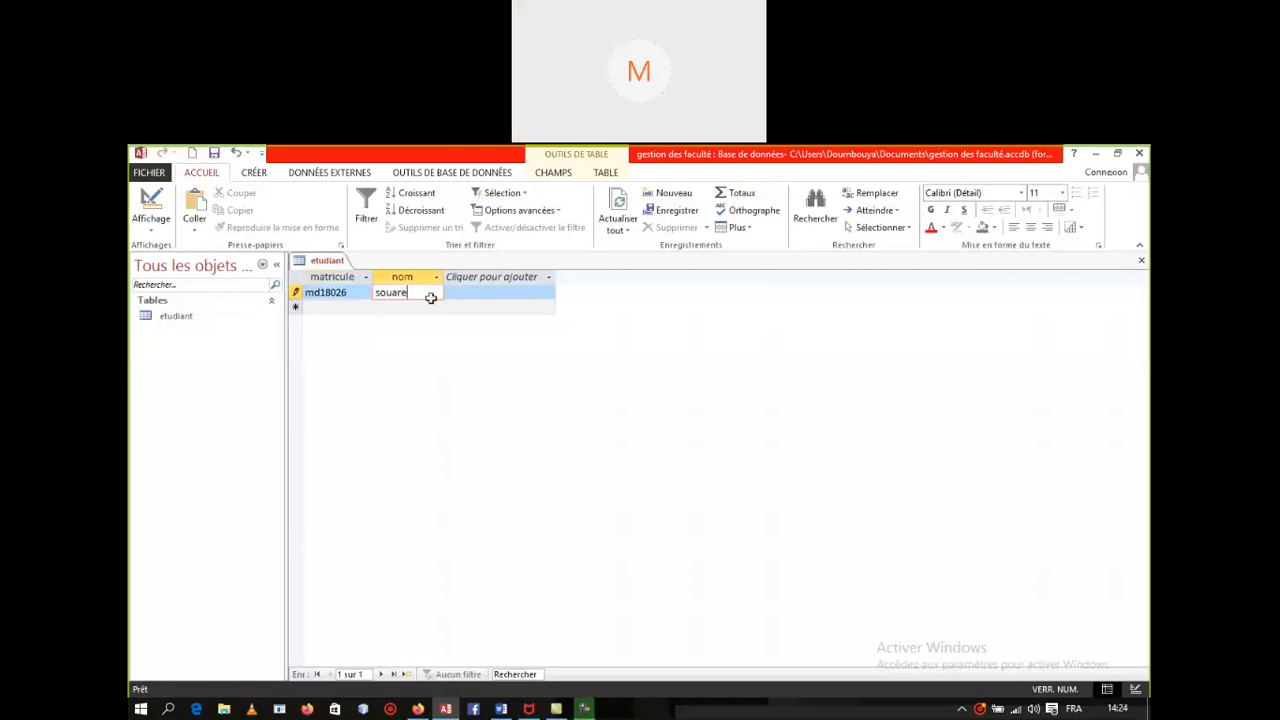
right_click(319, 262)
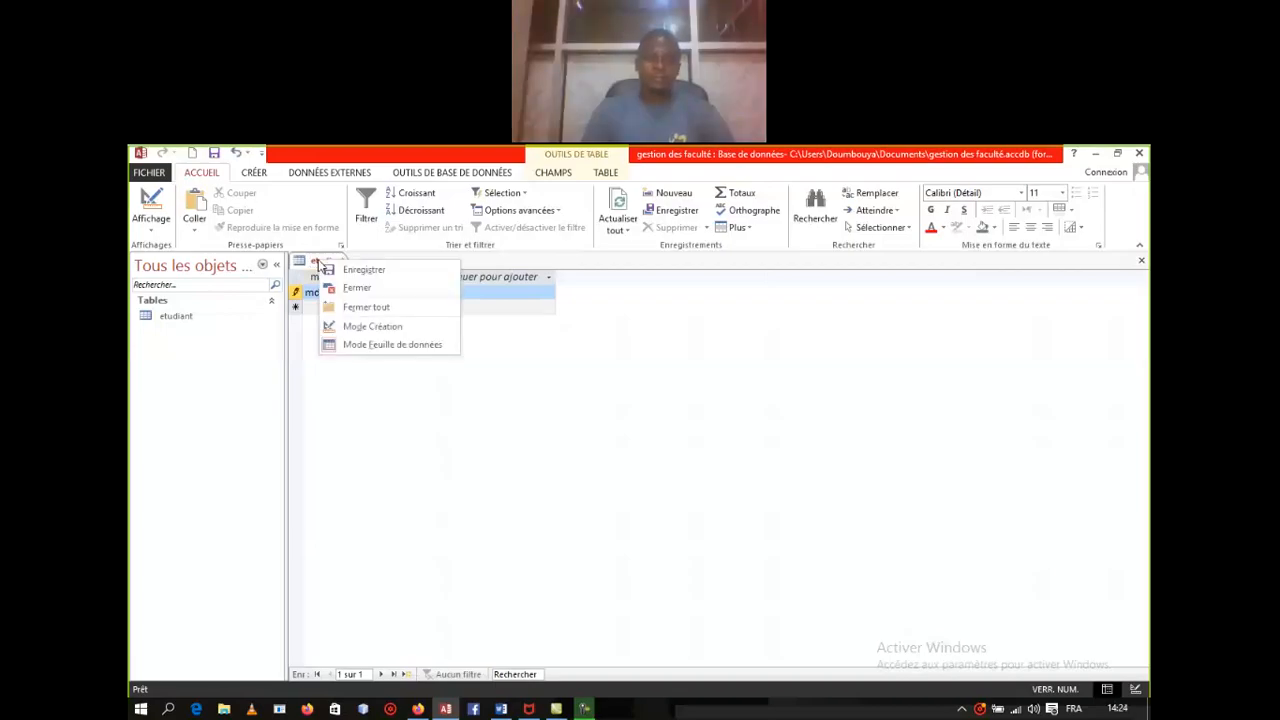
Step: Add a prenom text field below nom in the etudiant design
left_click(372, 326)
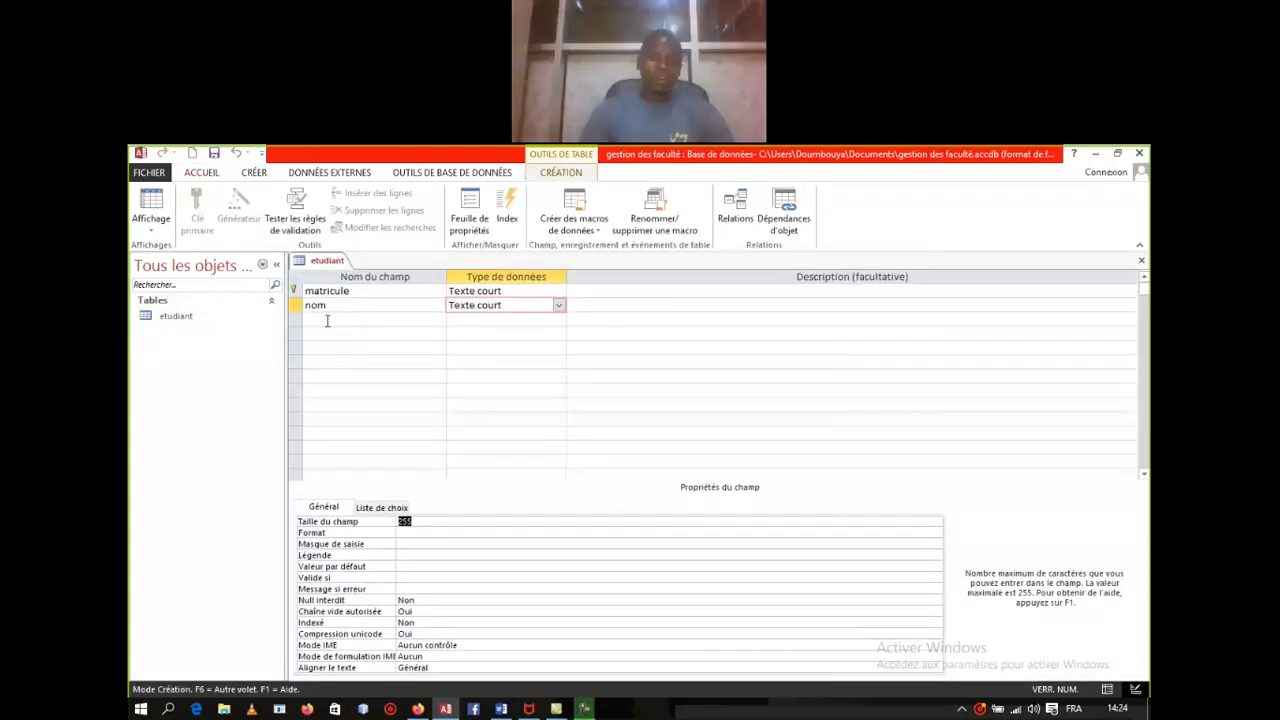
left_click(327, 320)
type("pre")
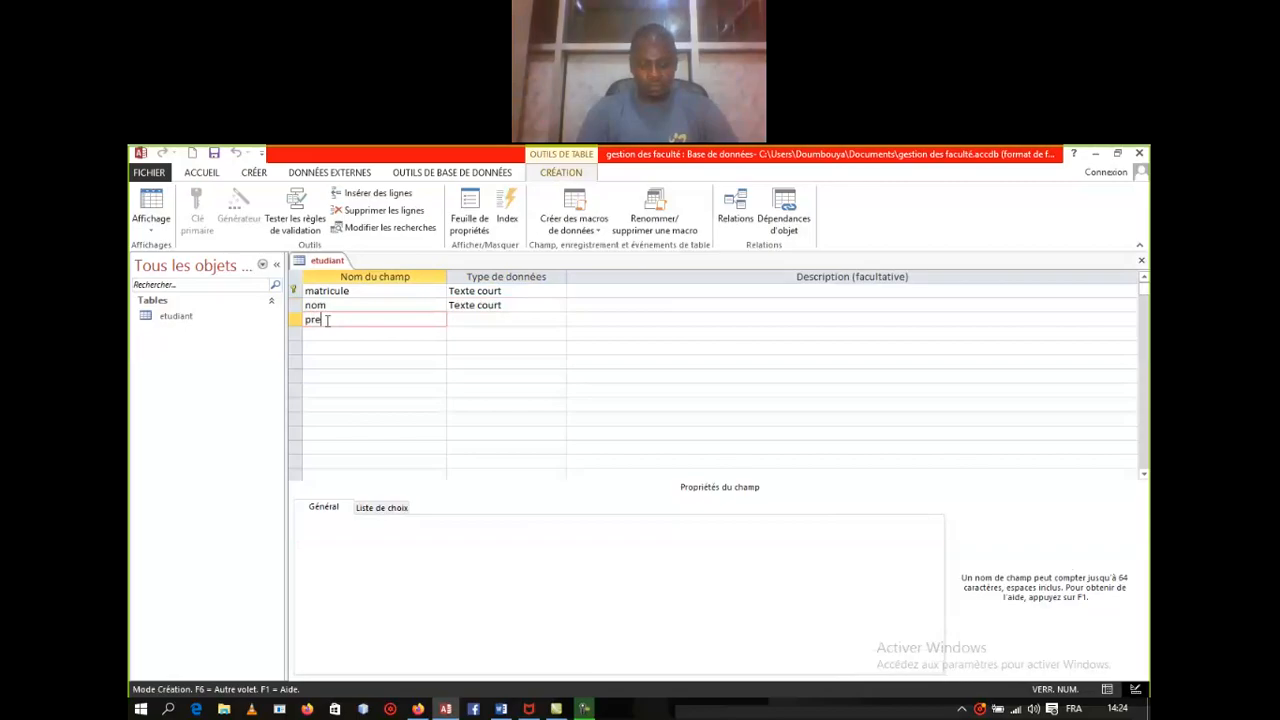
type("nom")
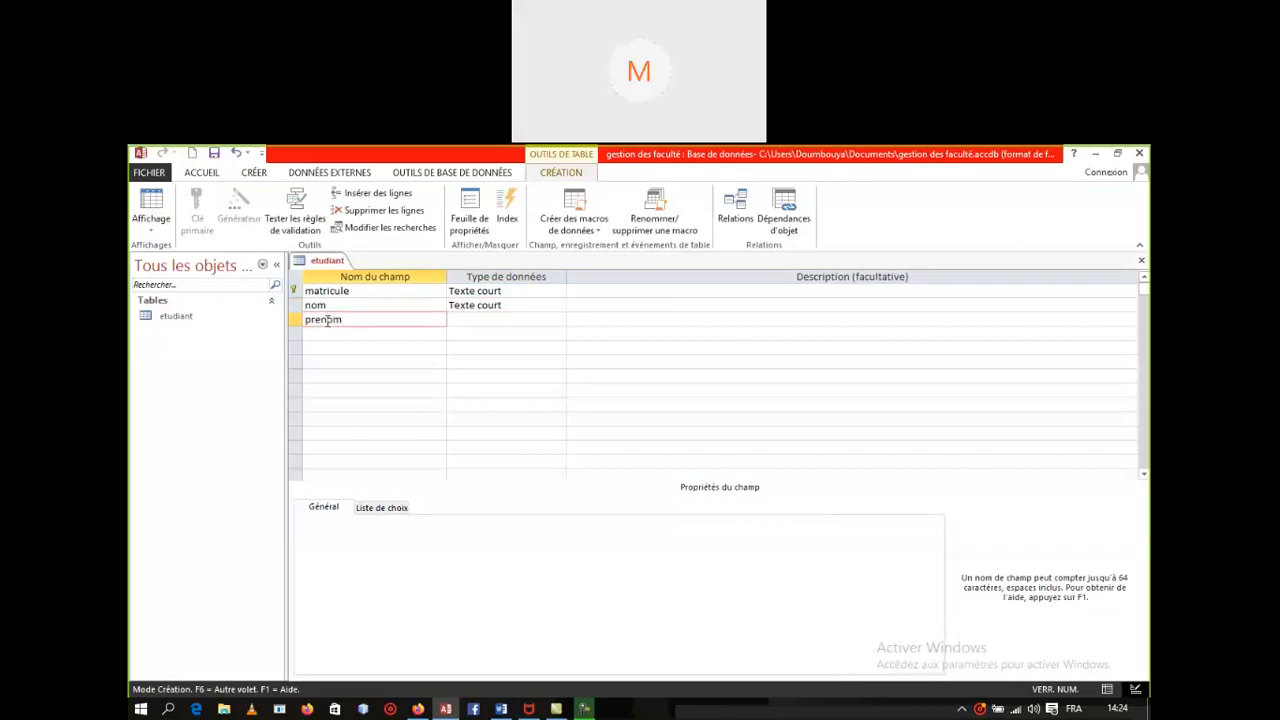
key("Tab")
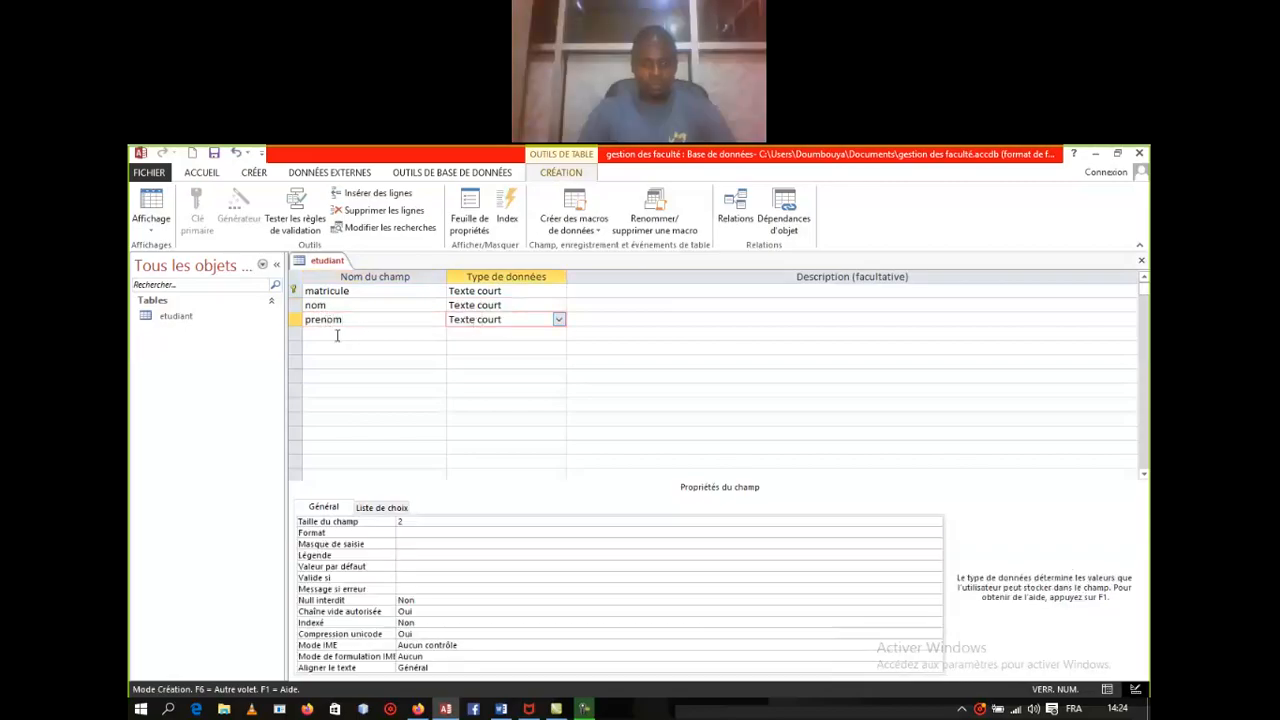
Step: Add a 'date de naissance' field with the Date/Heure data type
left_click(337, 335)
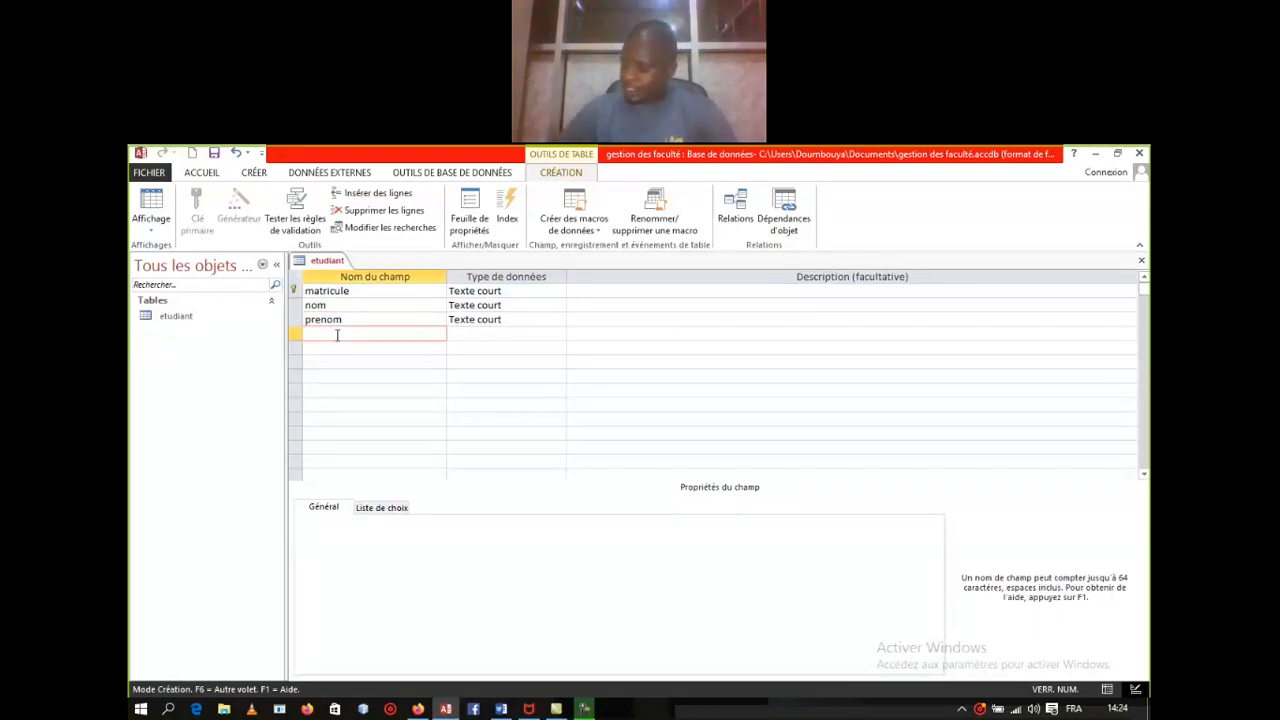
type("date de naissance")
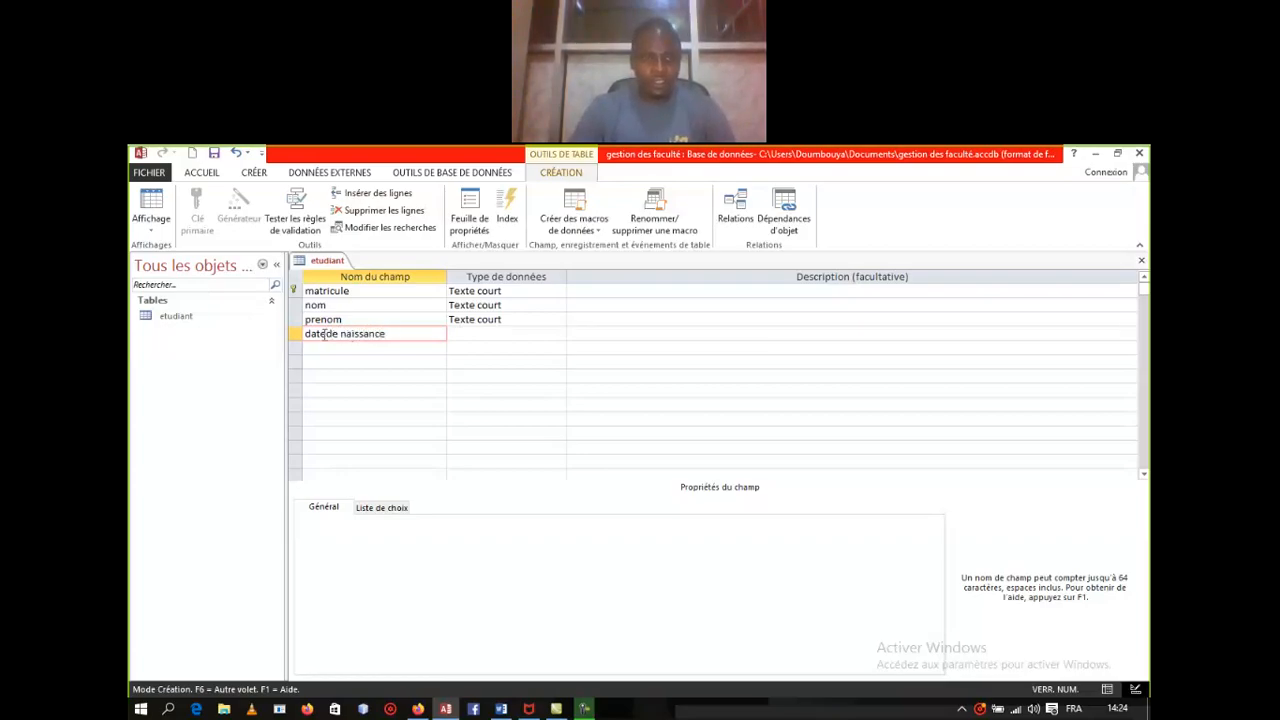
left_click(324, 333)
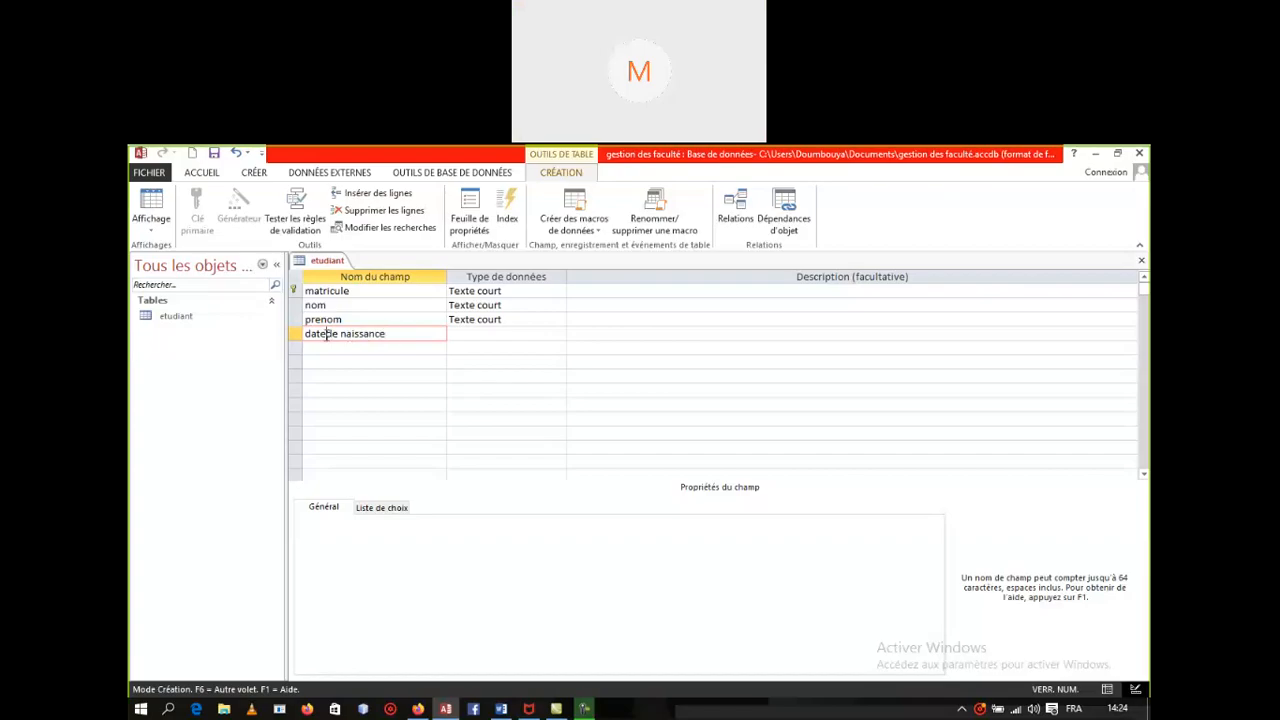
left_click(486, 331)
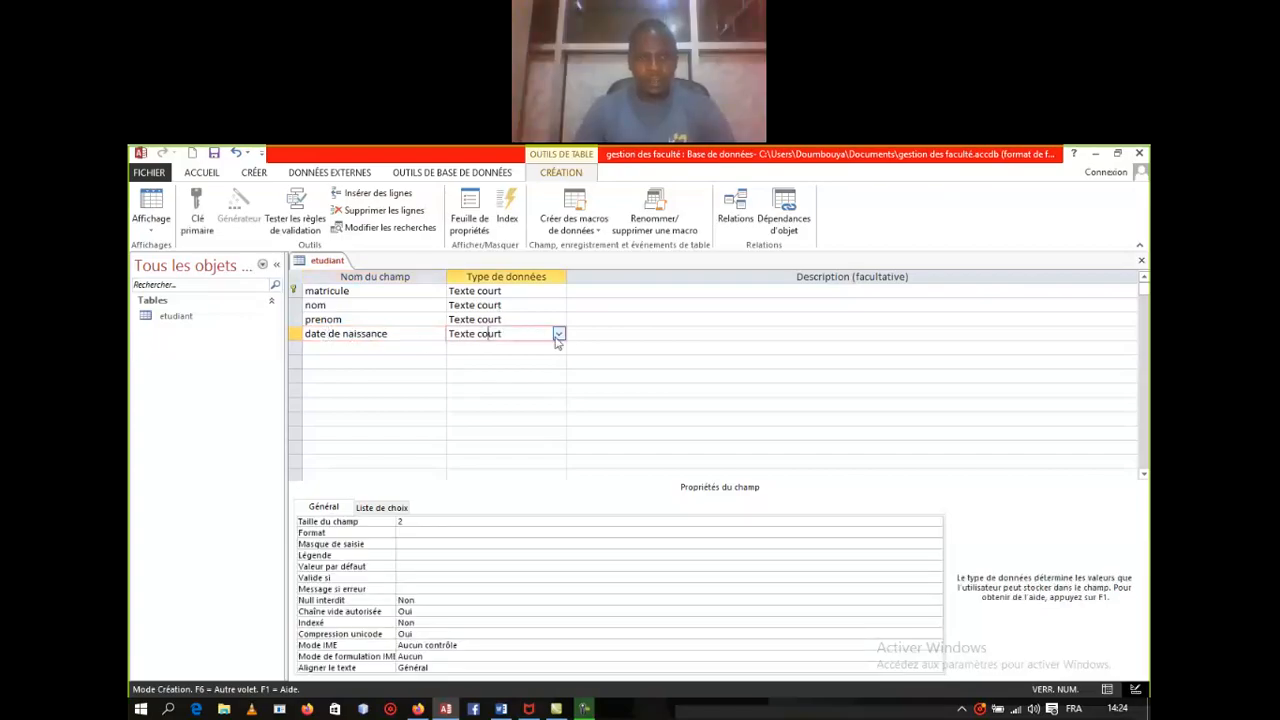
left_click(559, 334)
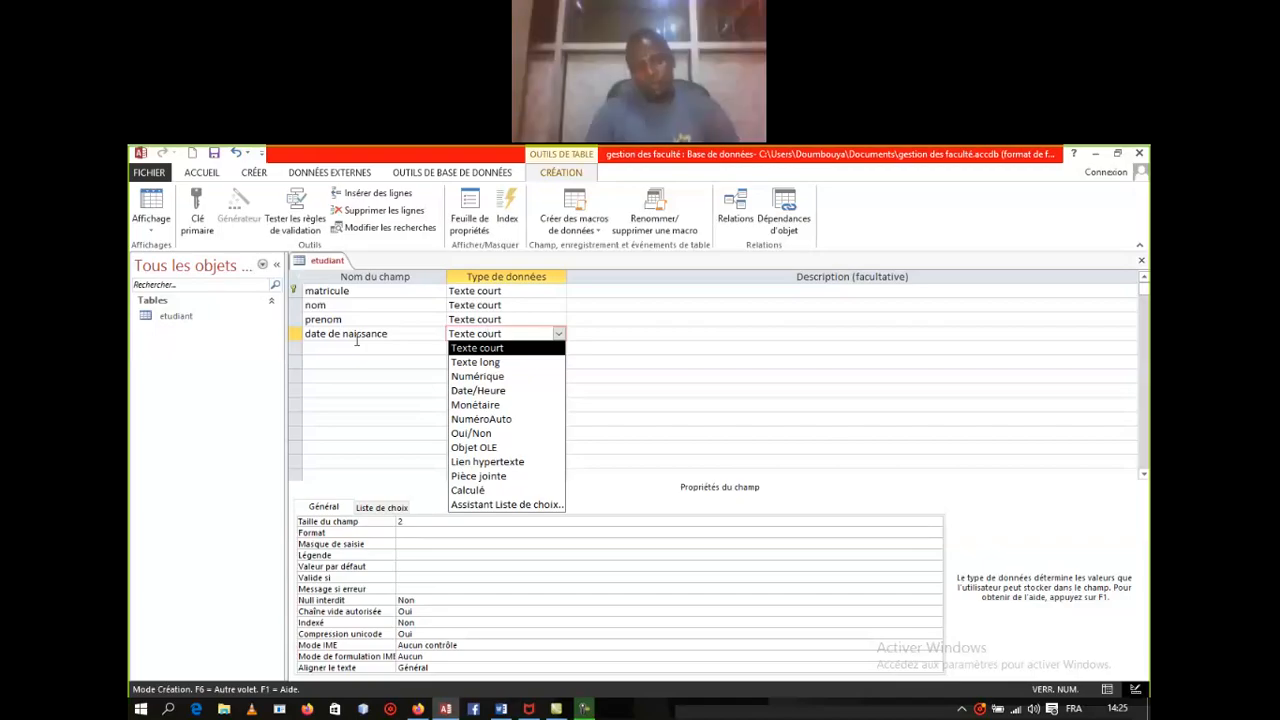
left_click(481, 395)
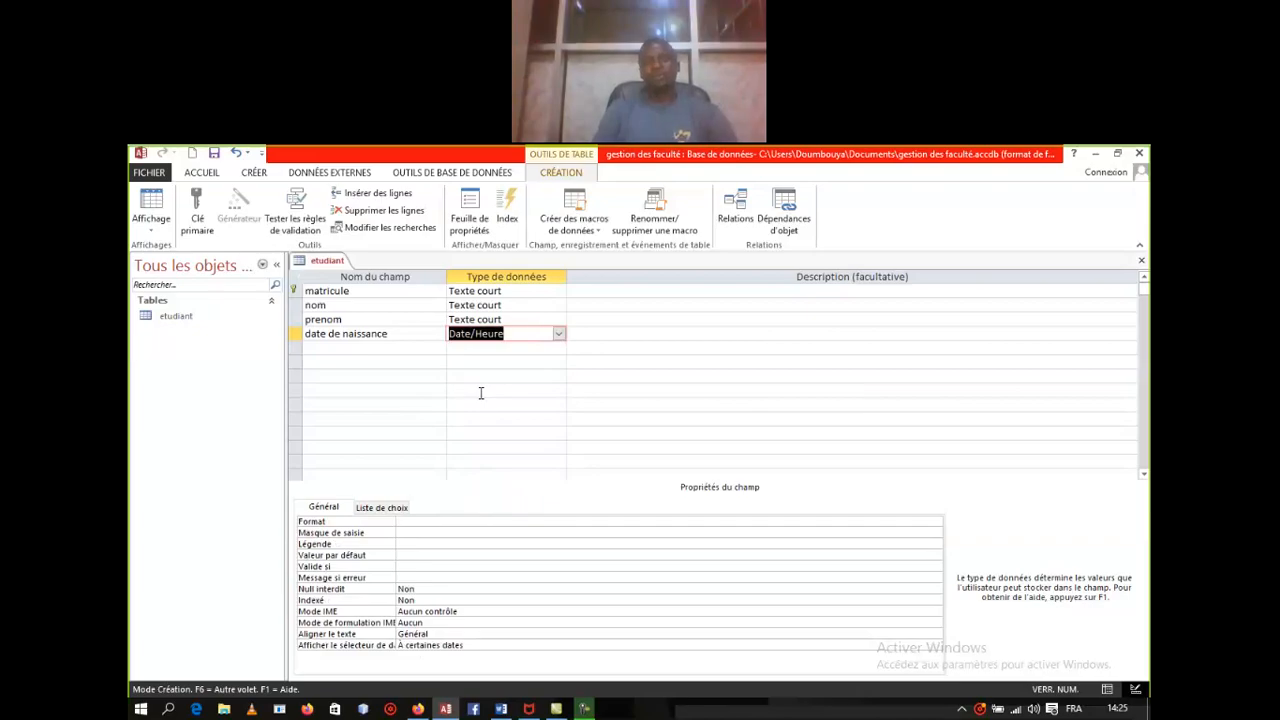
Step: Add a citoyenguinéen field with the Oui/Non data type
left_click(320, 347)
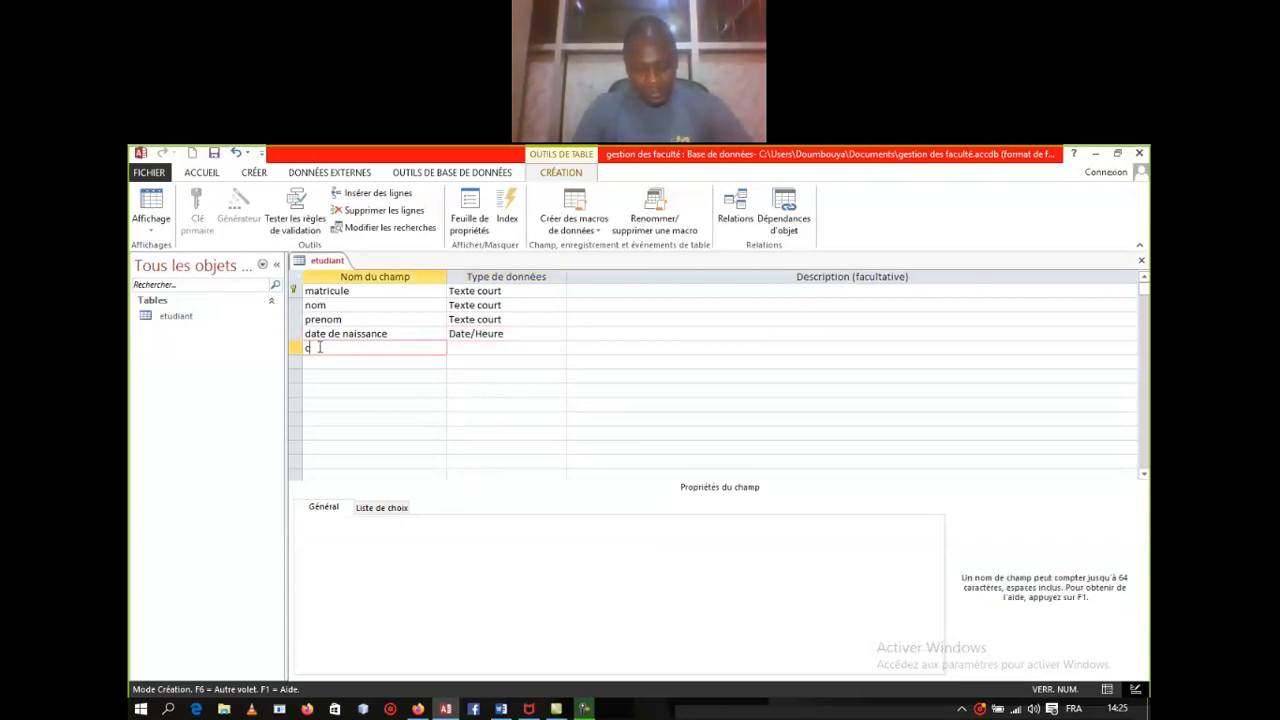
type("citoyen")
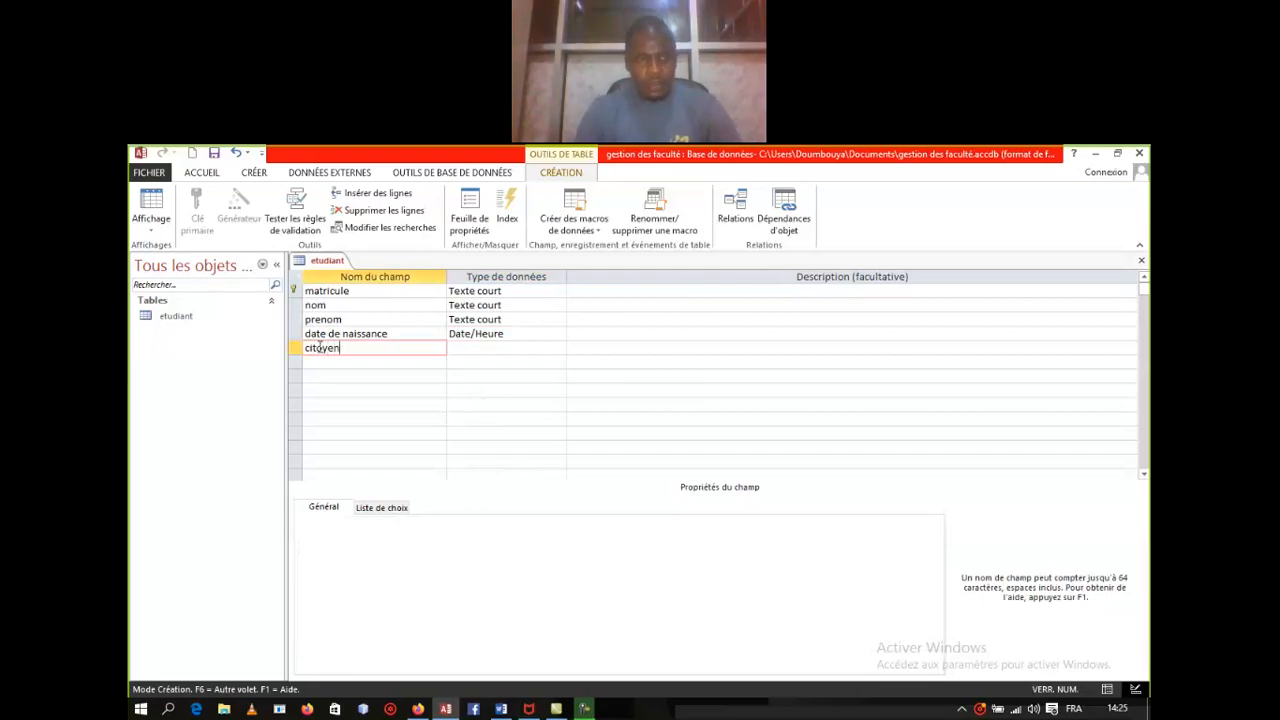
left_click(494, 348)
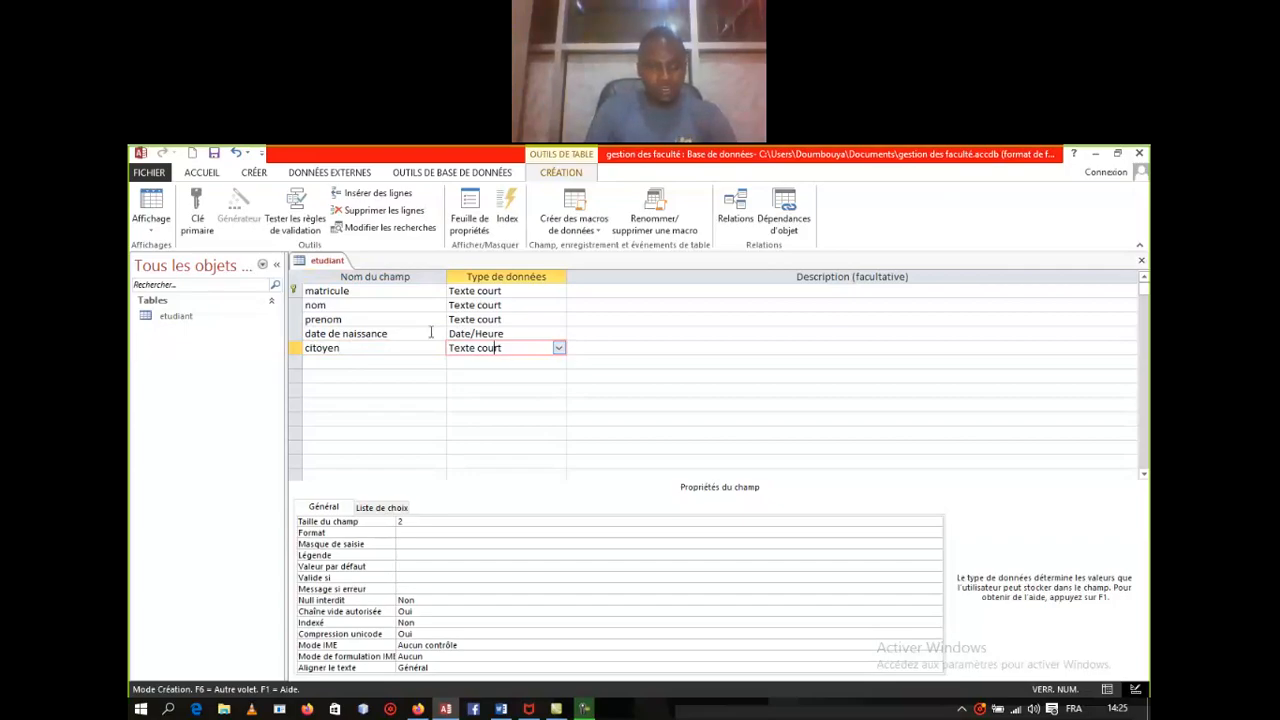
left_click(401, 345)
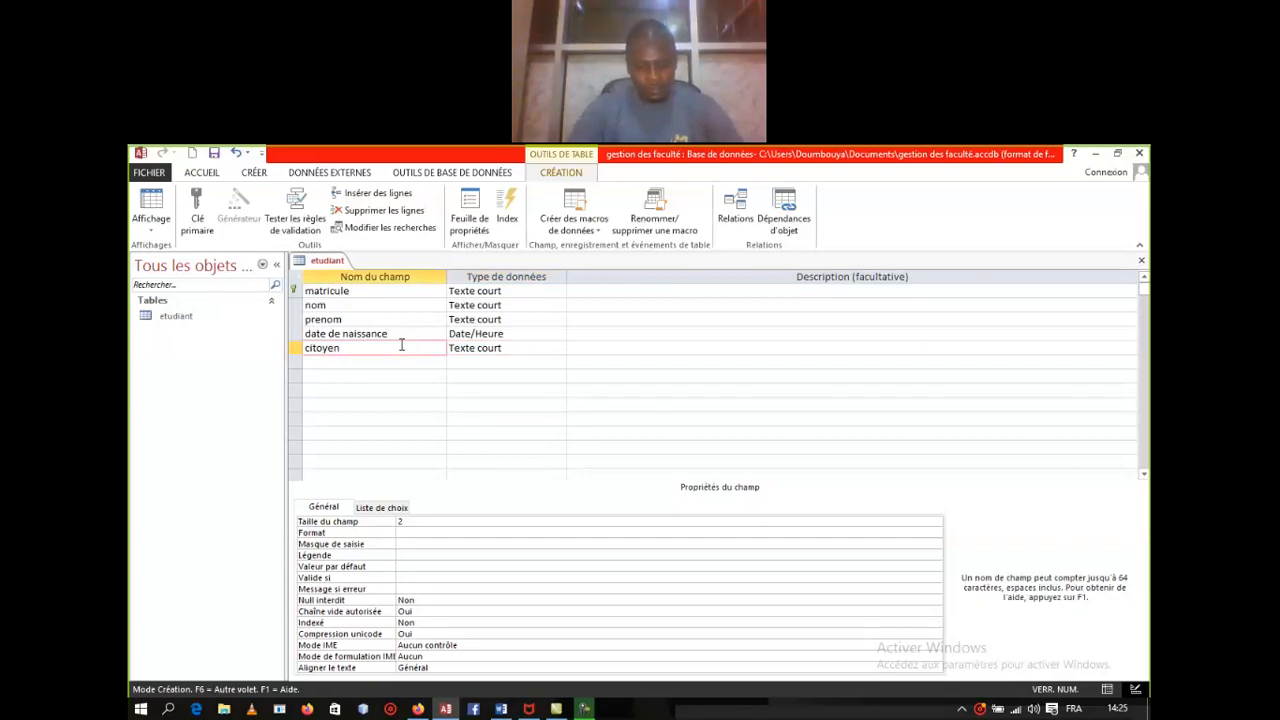
type("guine")
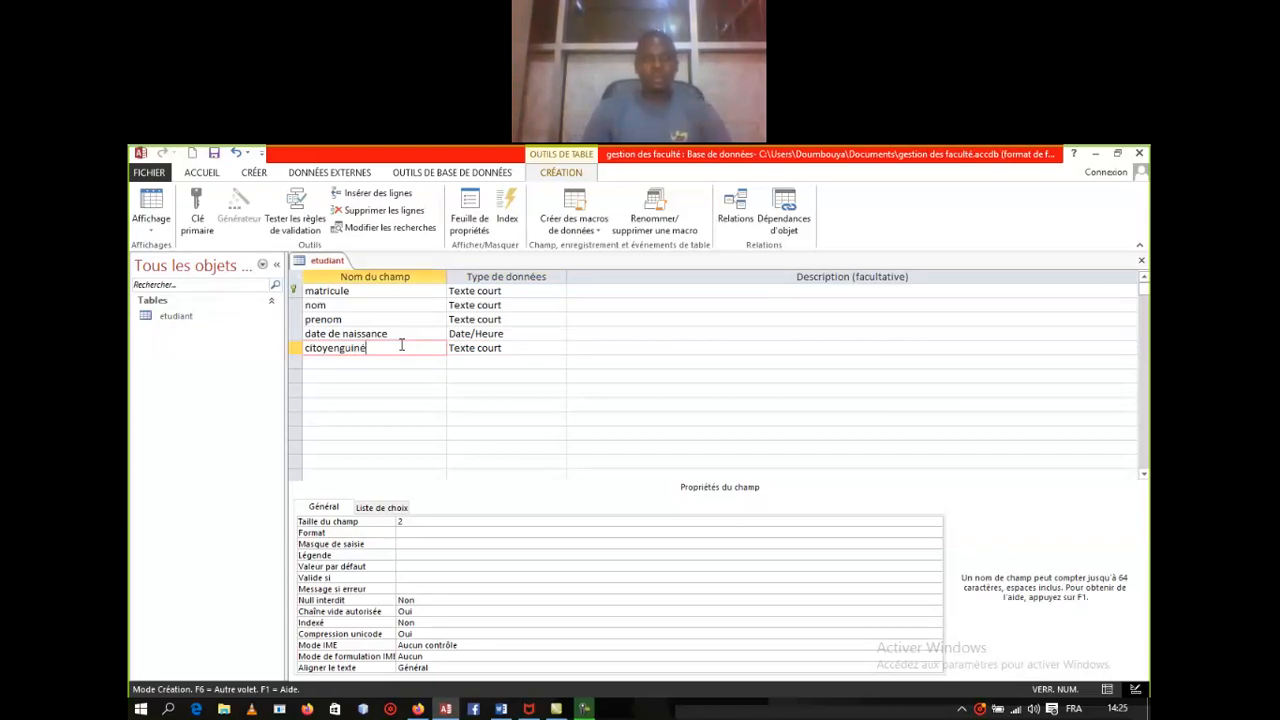
type("en")
key("Tab")
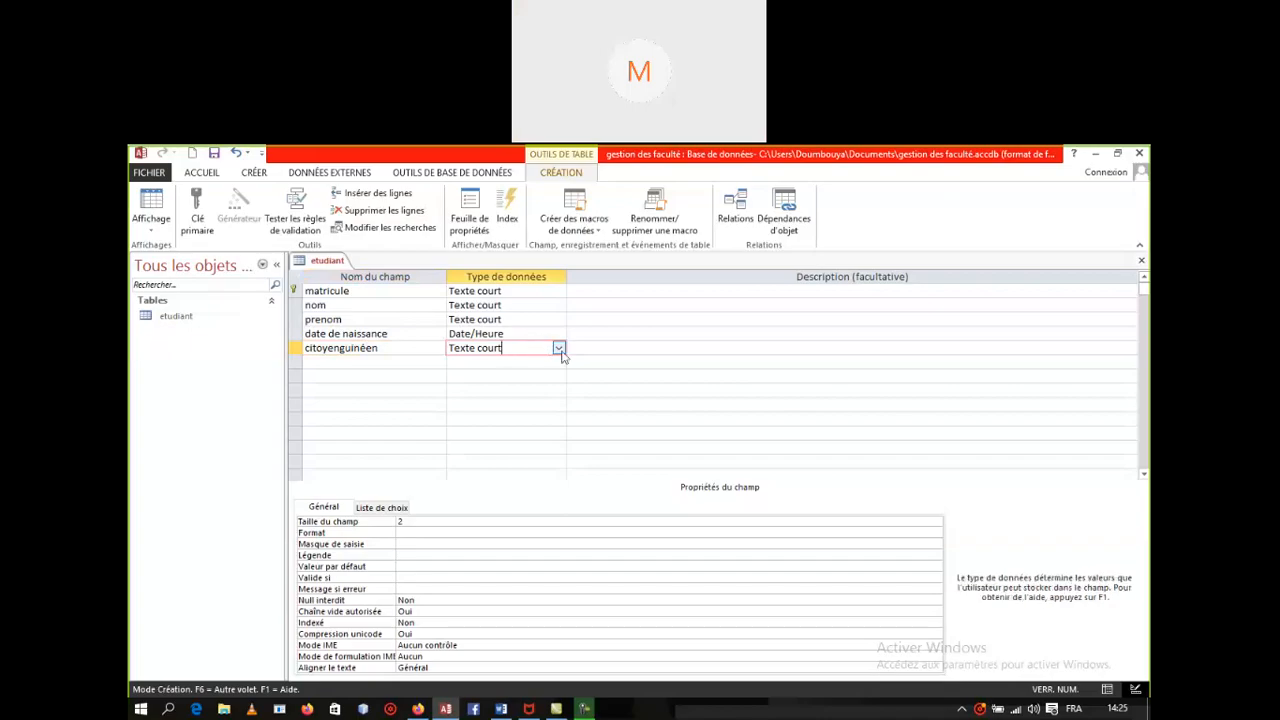
left_click(558, 348)
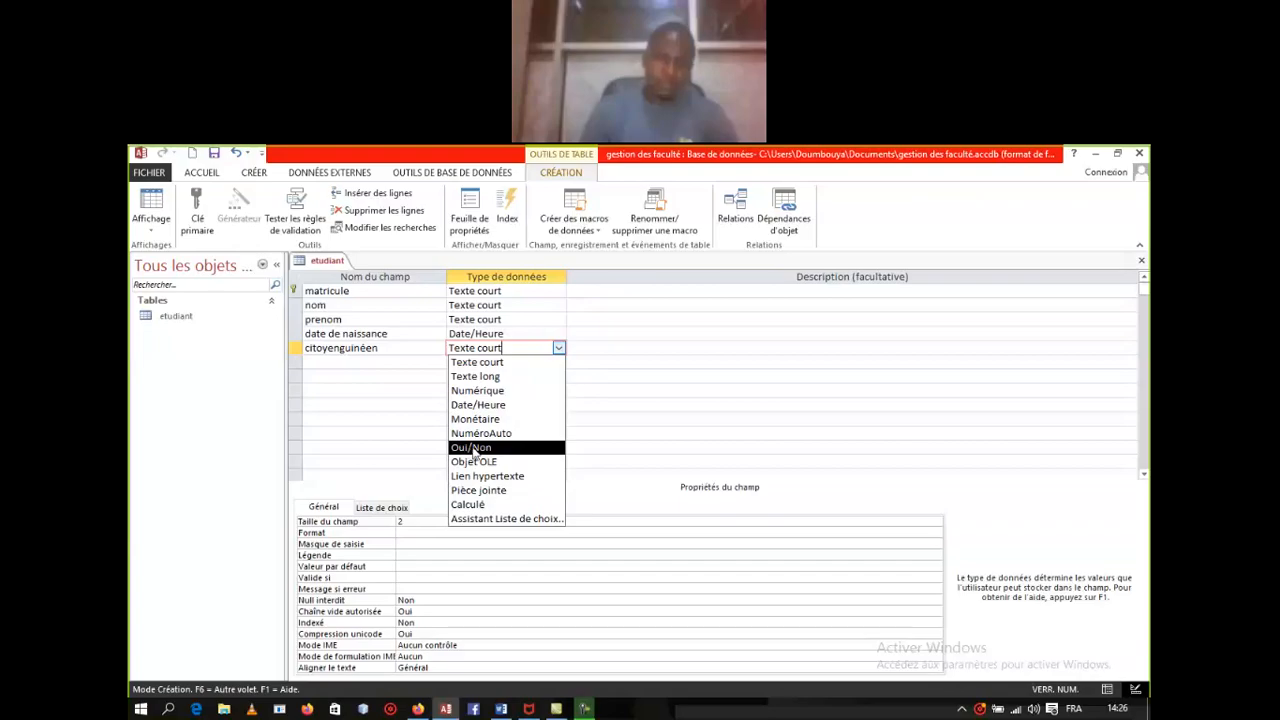
left_click(391, 370)
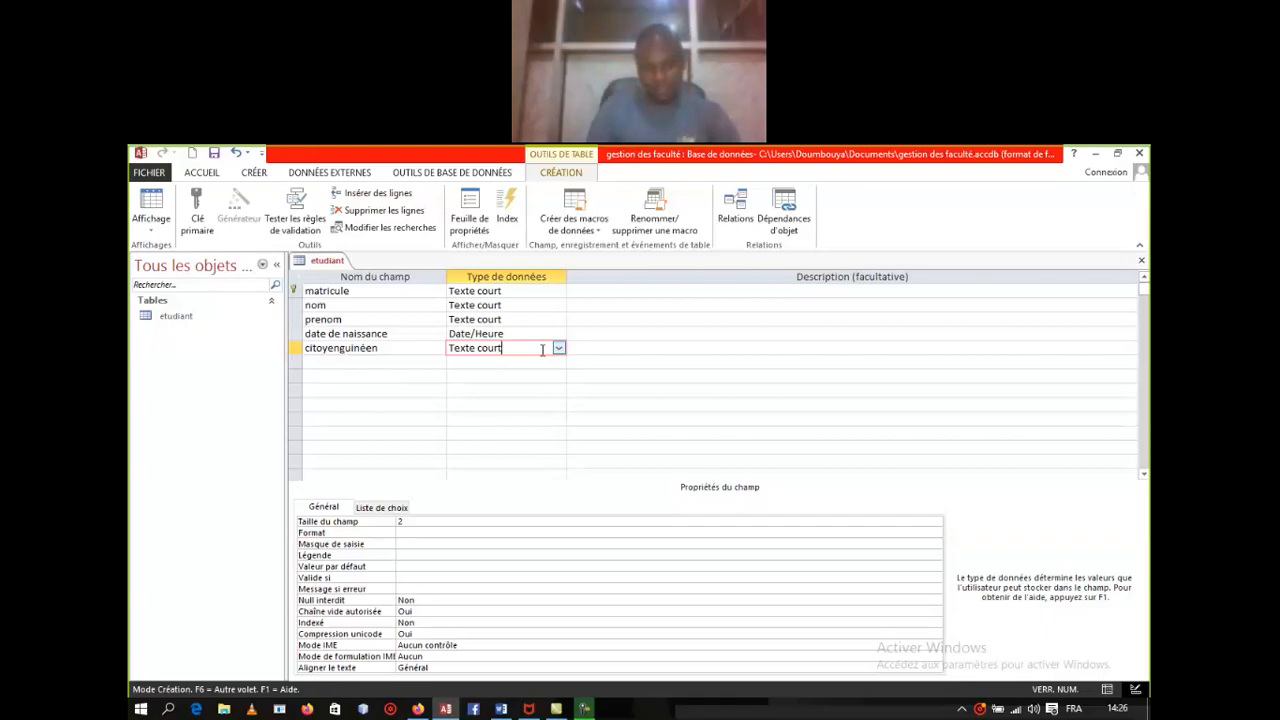
left_click(559, 348)
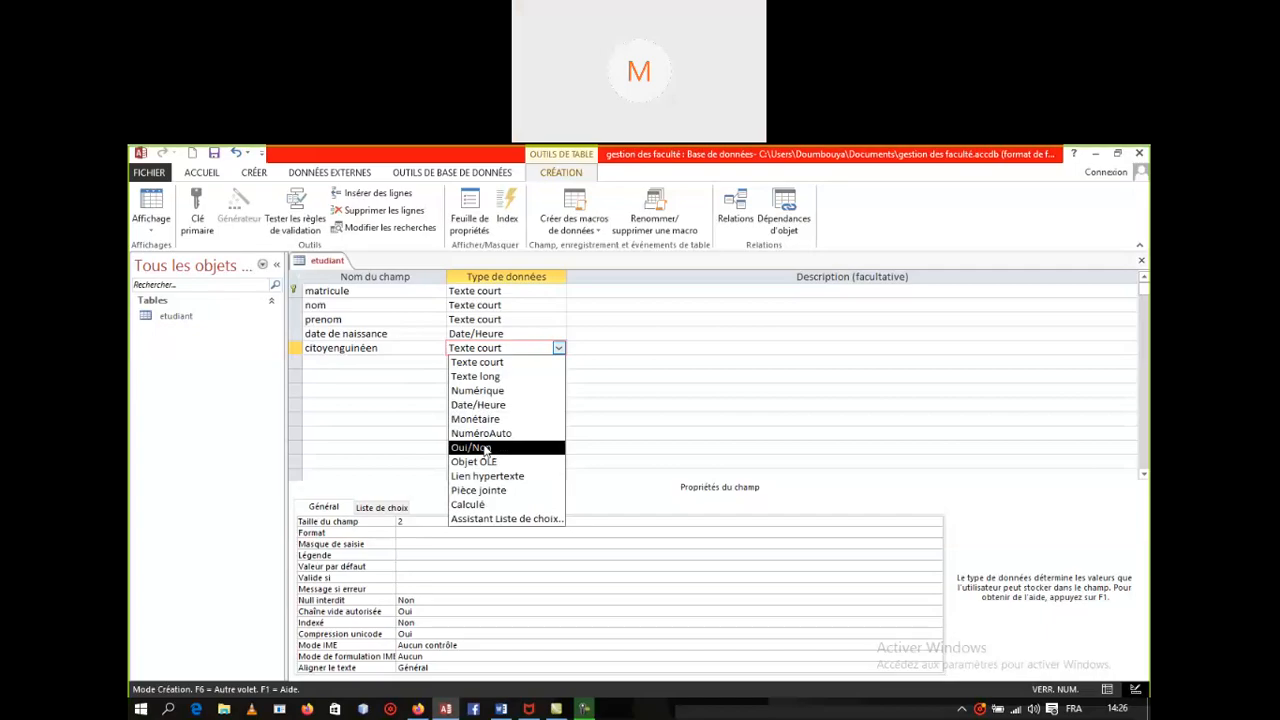
left_click(485, 448)
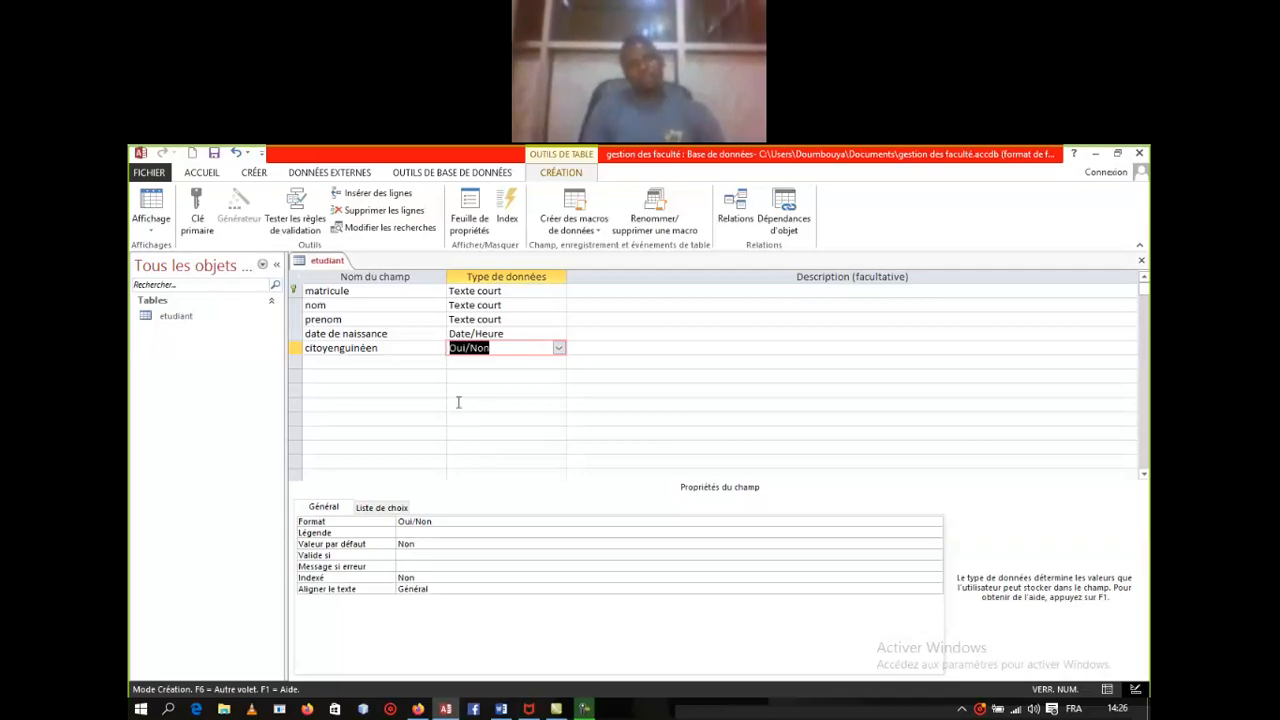
left_click(407, 357)
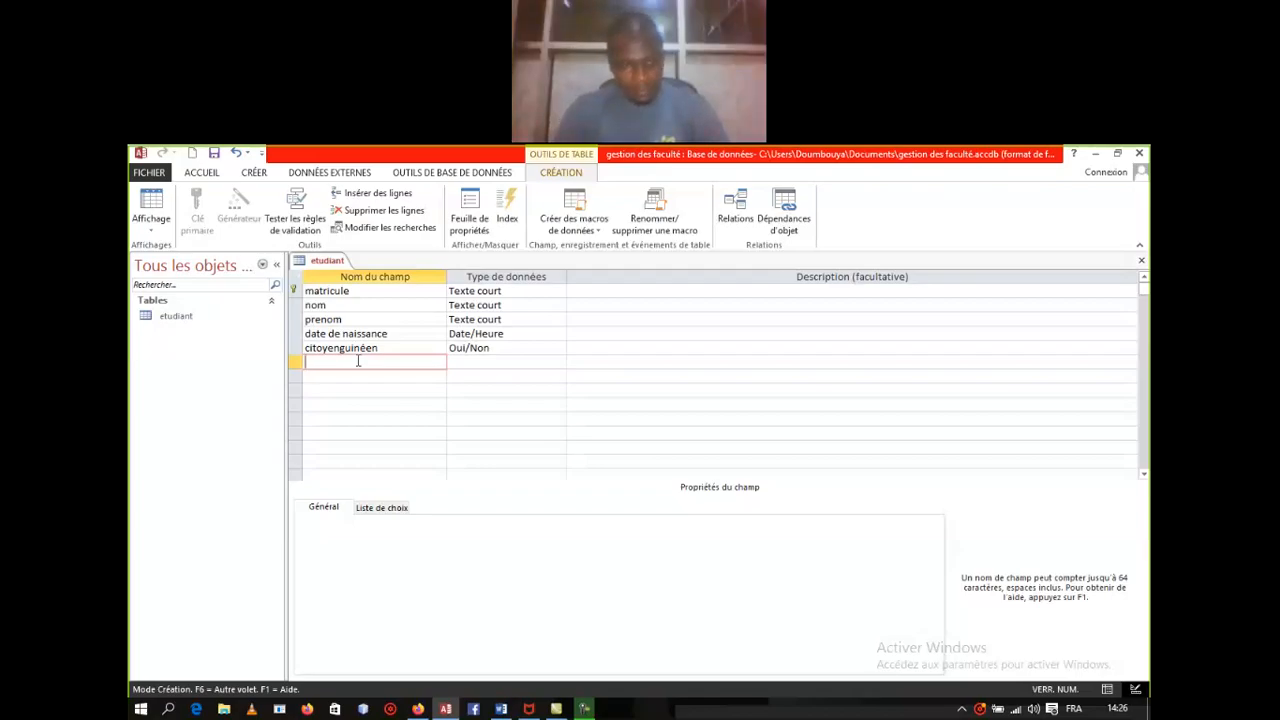
Step: Name the next field commentaire and set its data type to Texte long
type("comma")
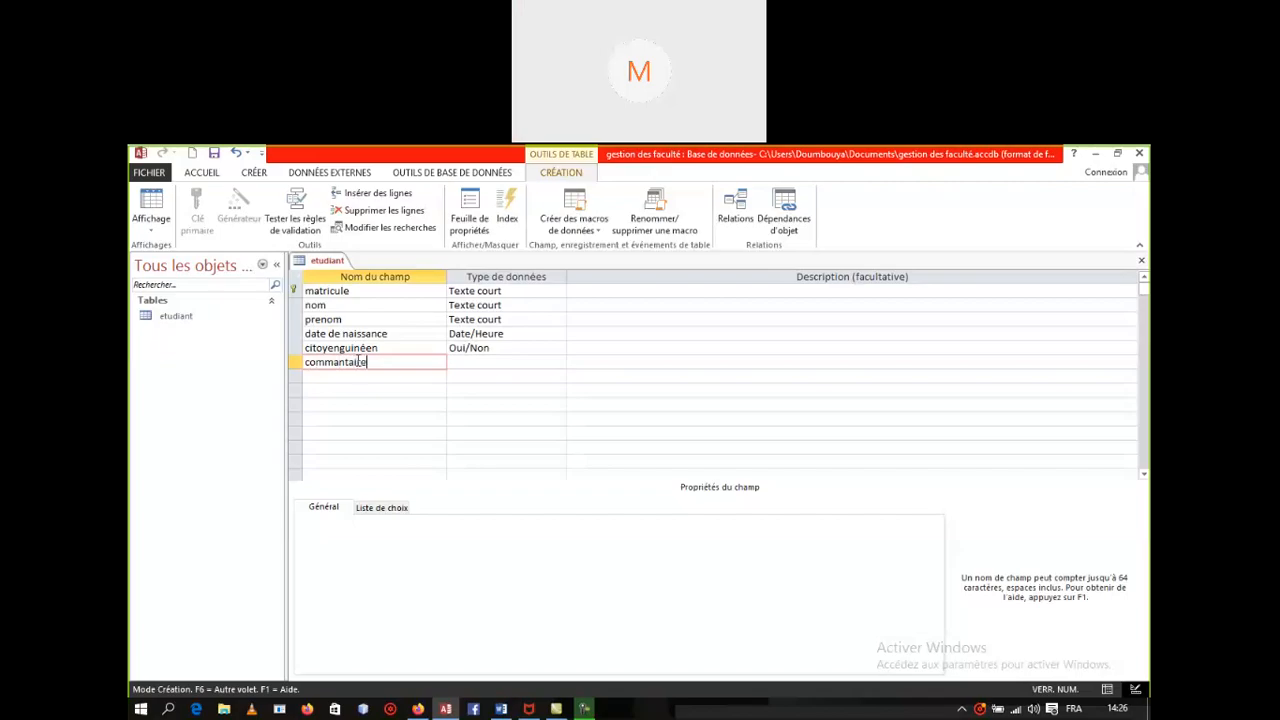
type("ntaire")
left_click(477, 364)
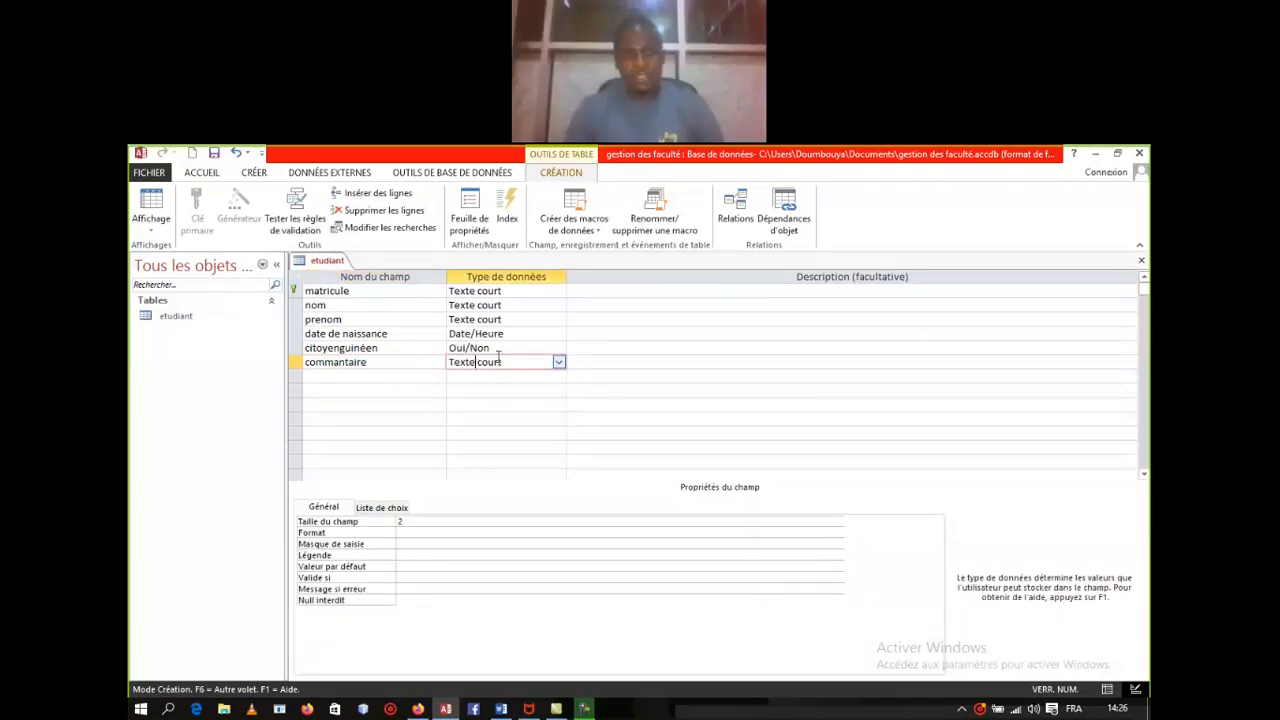
left_click(559, 363)
left_click(559, 364)
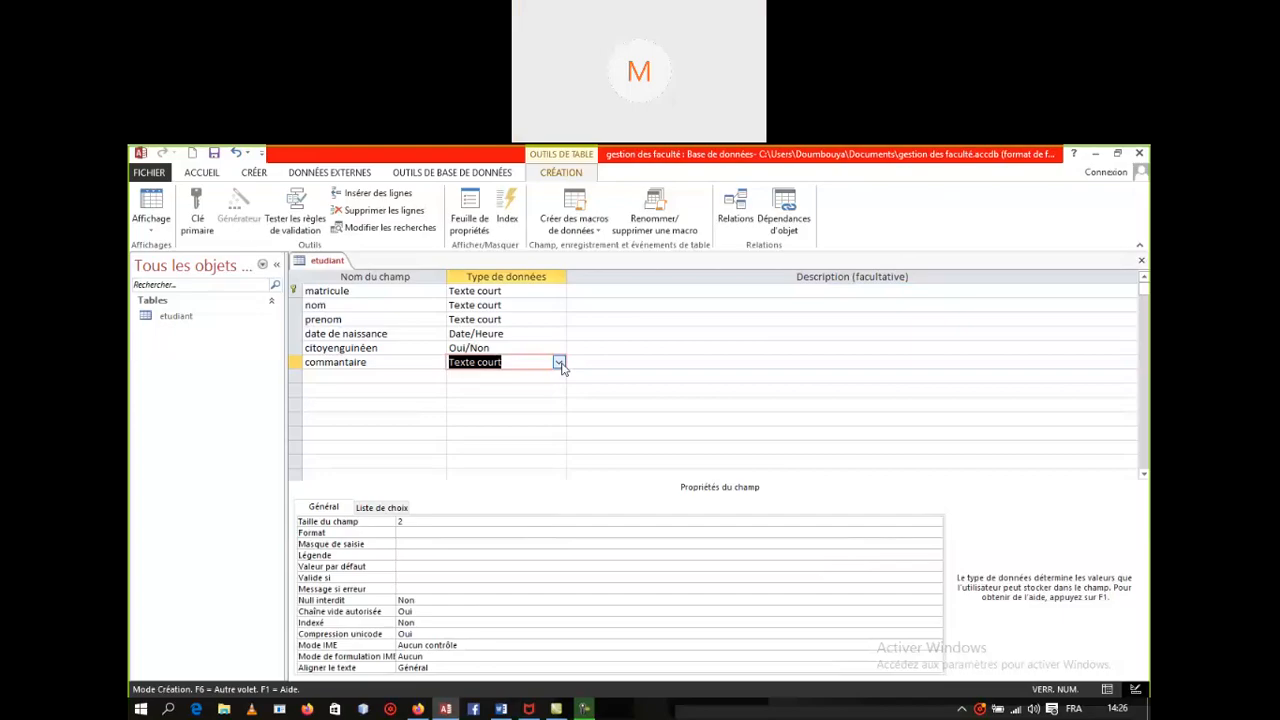
left_click(559, 363)
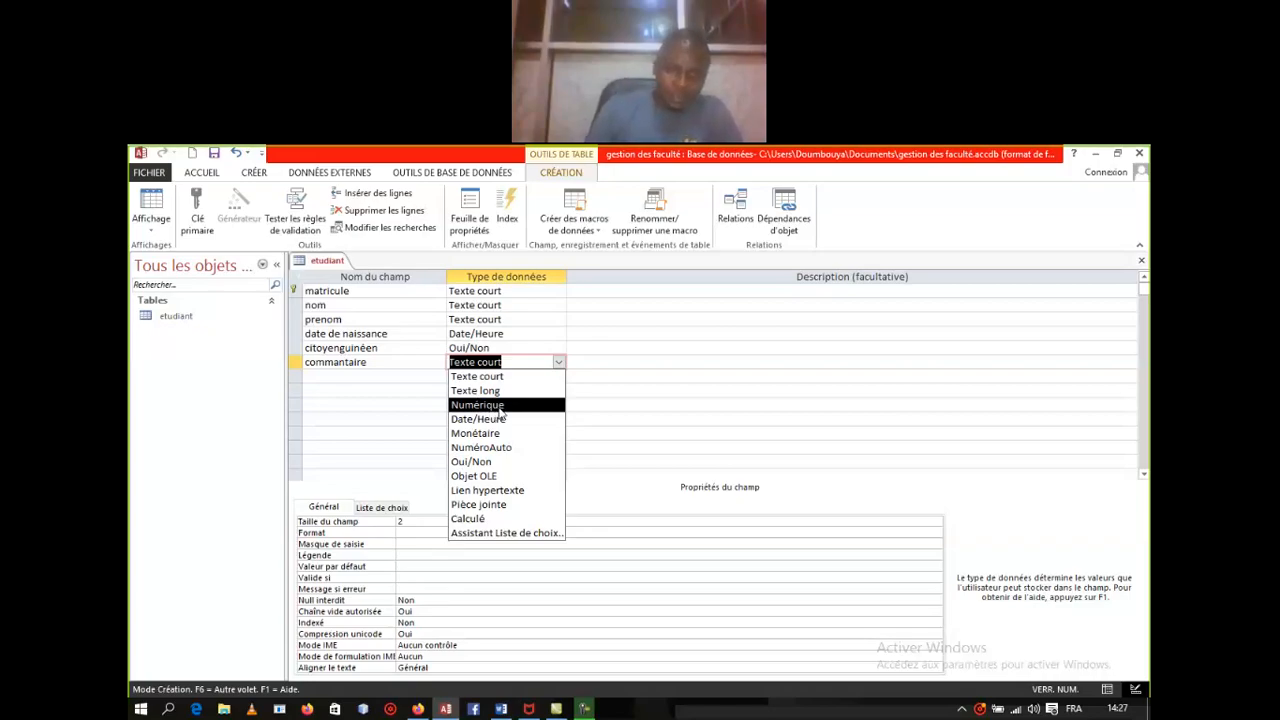
left_click(703, 563)
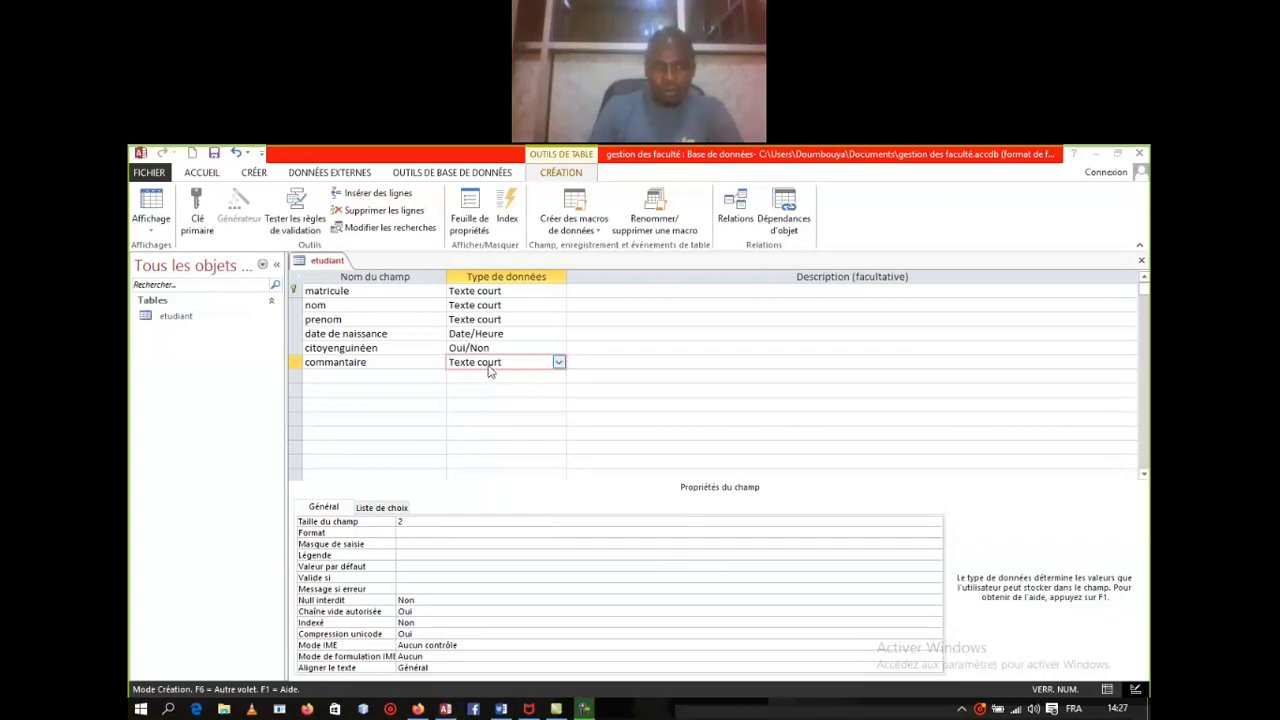
left_click(558, 362)
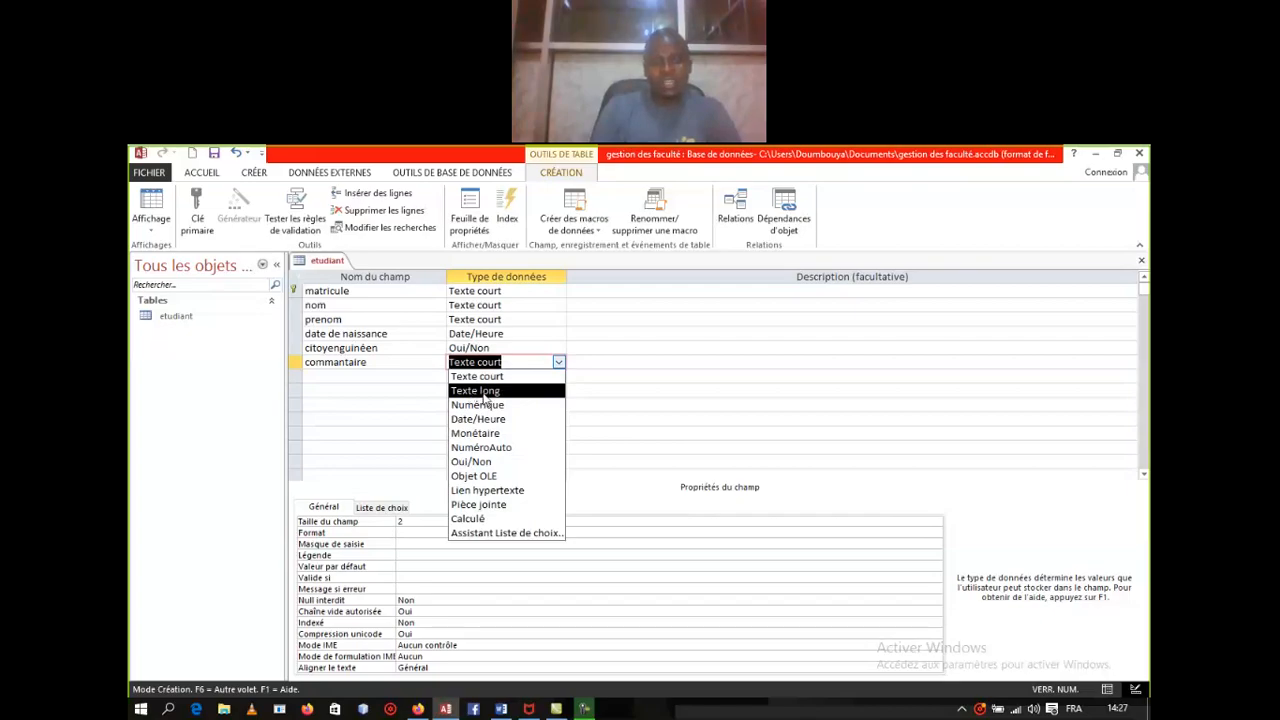
left_click(484, 391)
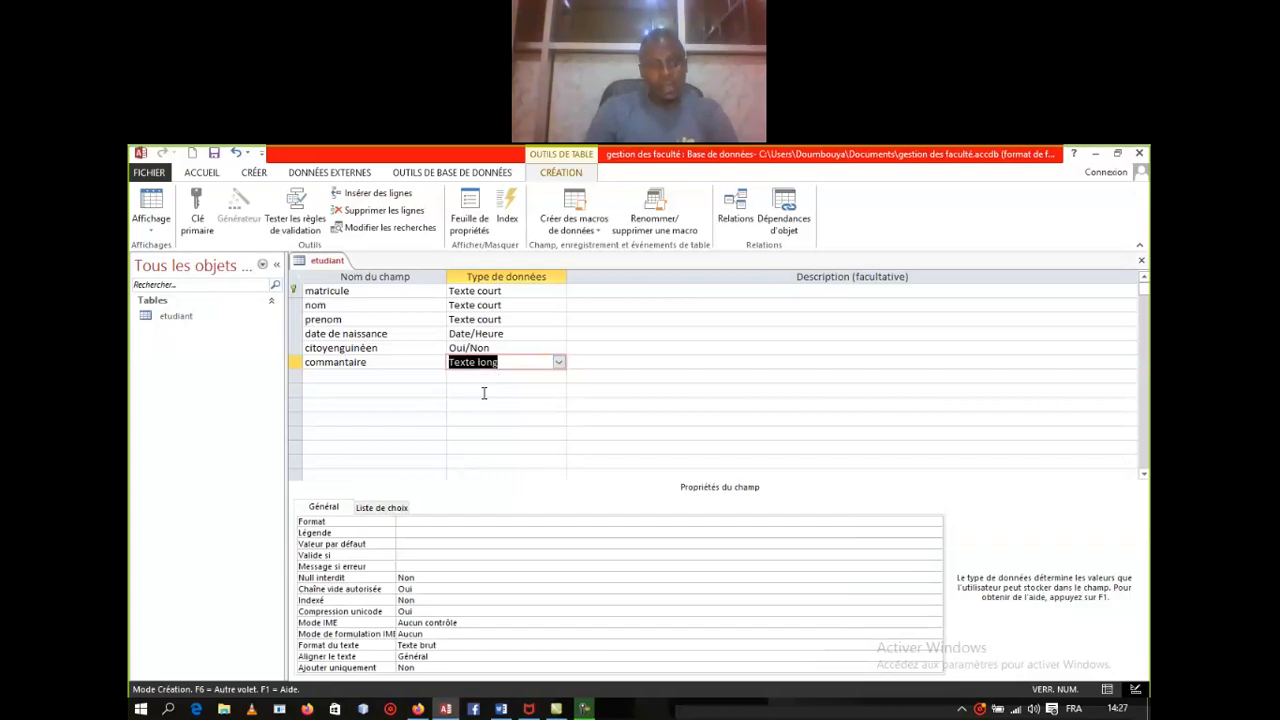
left_click(377, 373)
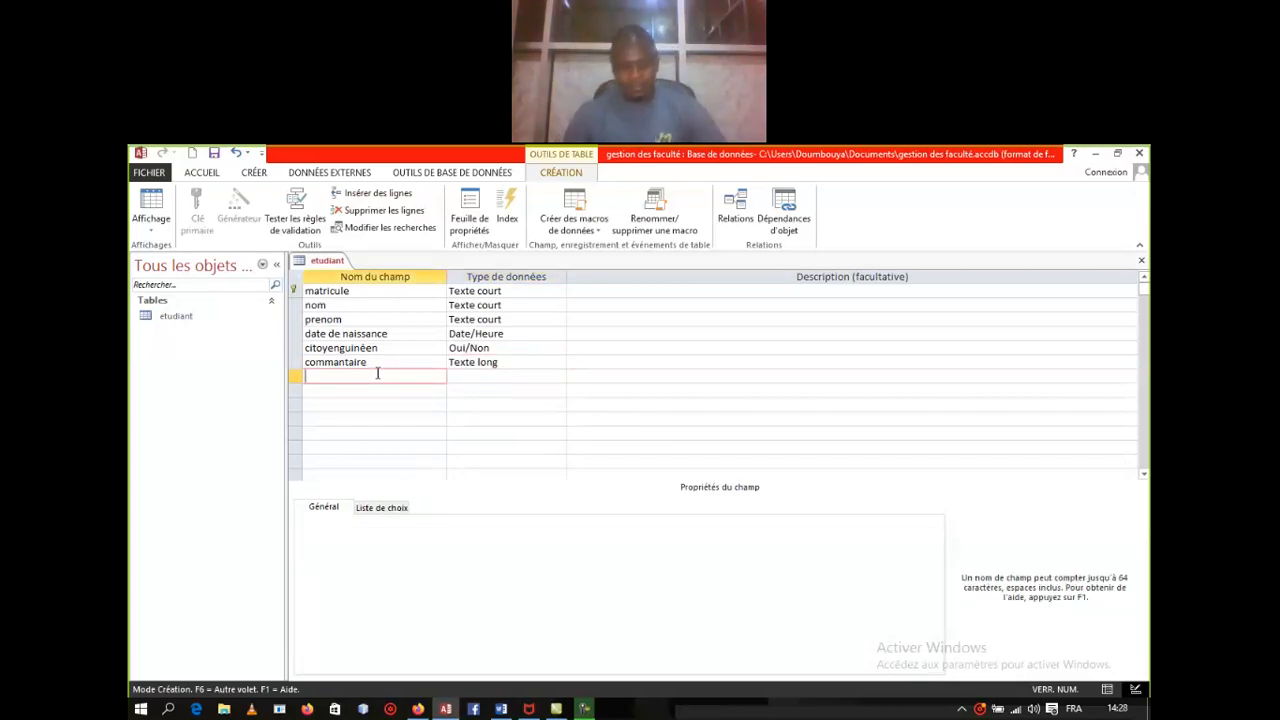
Step: Complete the adressefacebook field name and set its data type to Lien hypertexte
type("a")
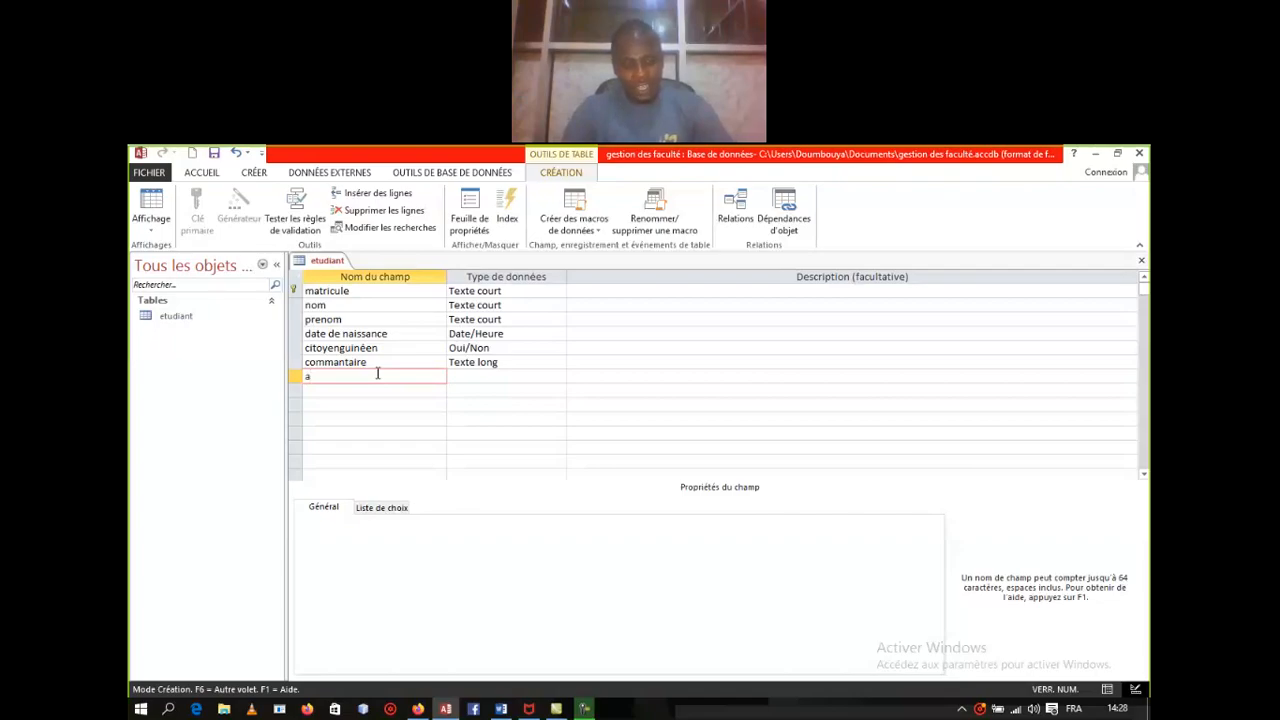
type("dressefaceb")
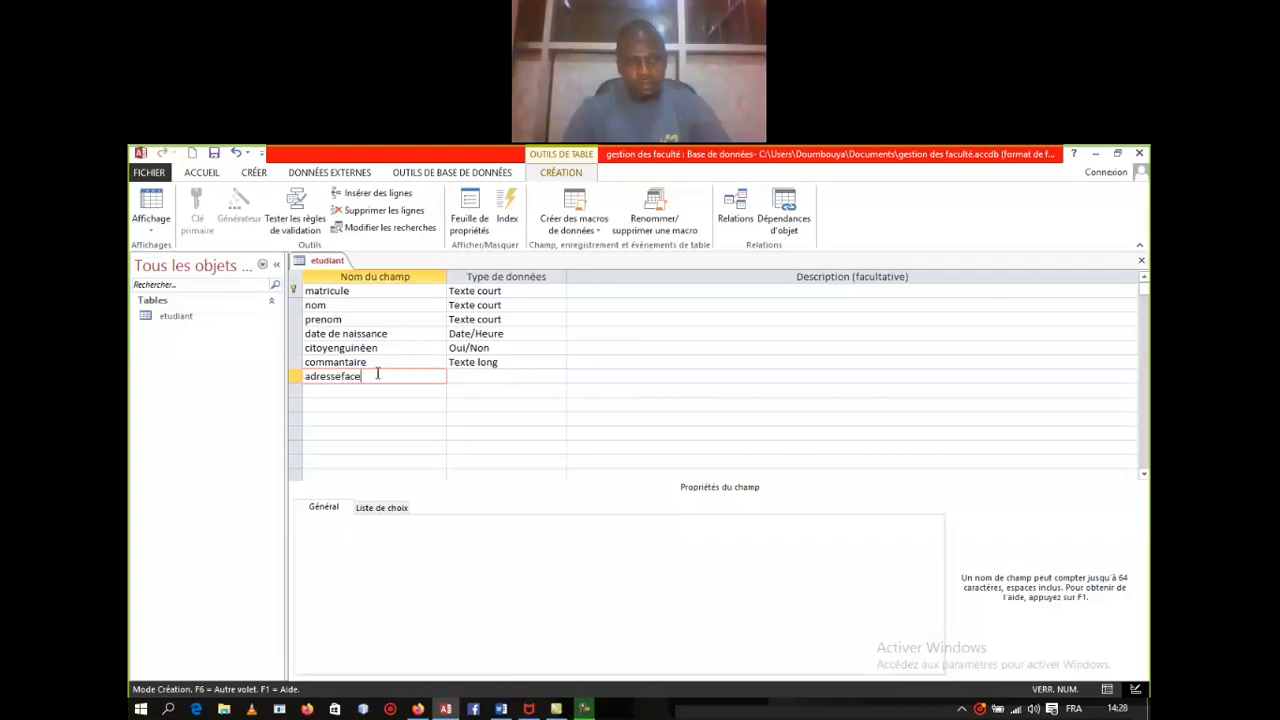
type("ook")
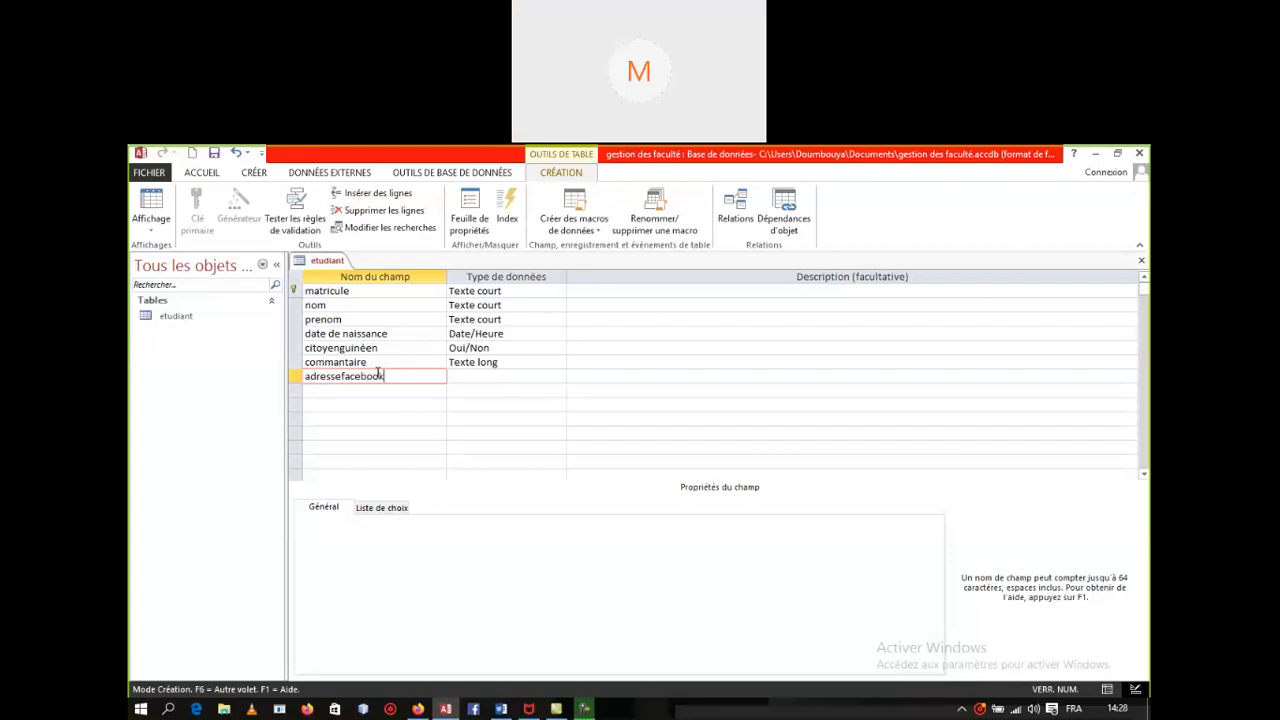
left_click(492, 375)
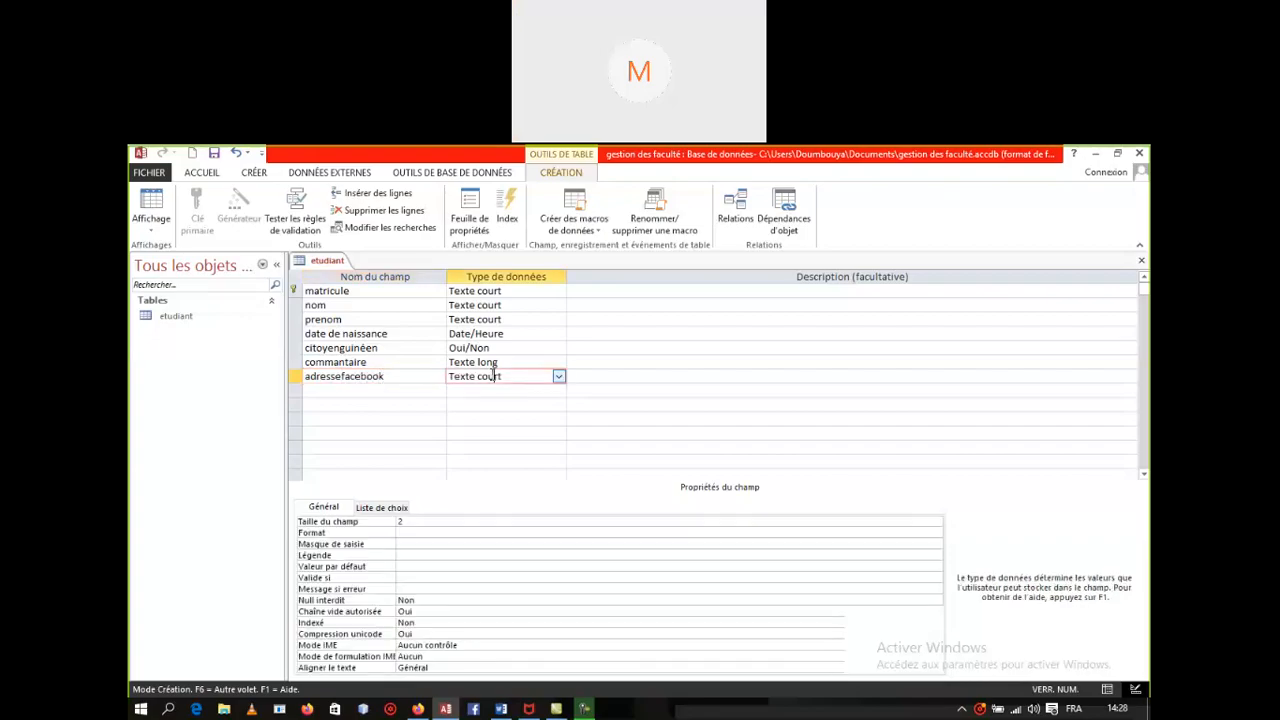
left_click(559, 377)
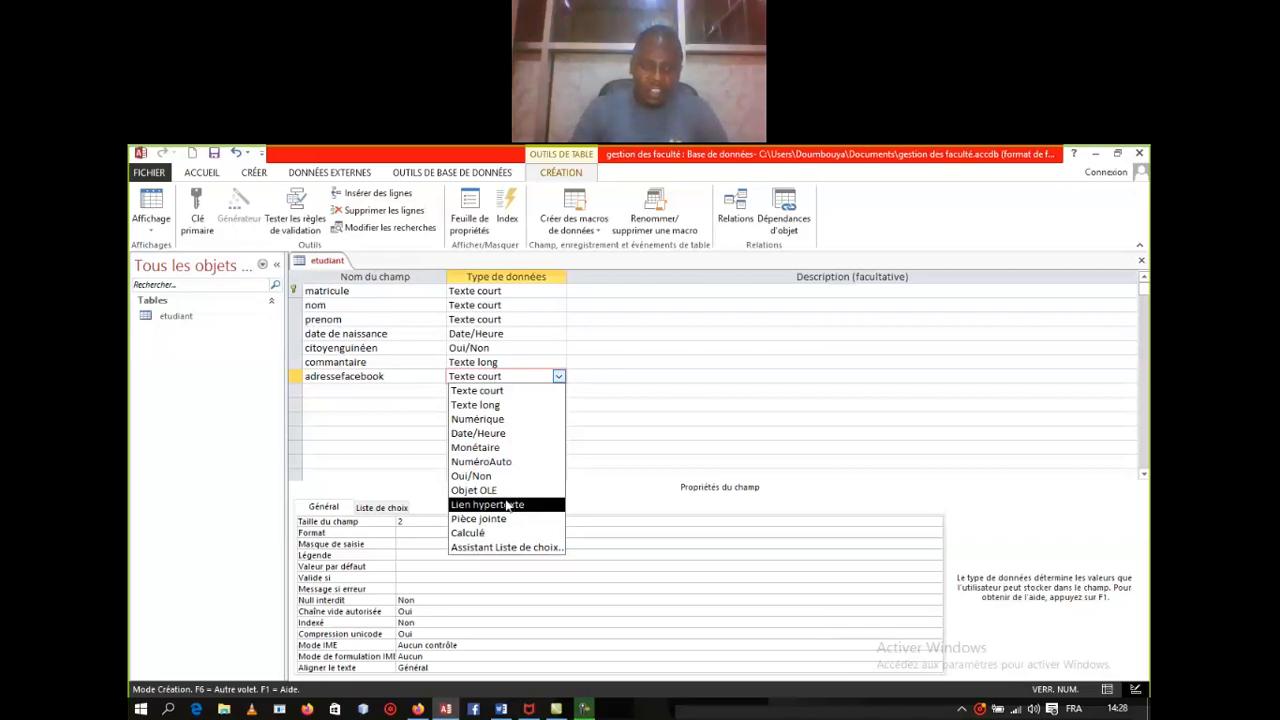
left_click(507, 505)
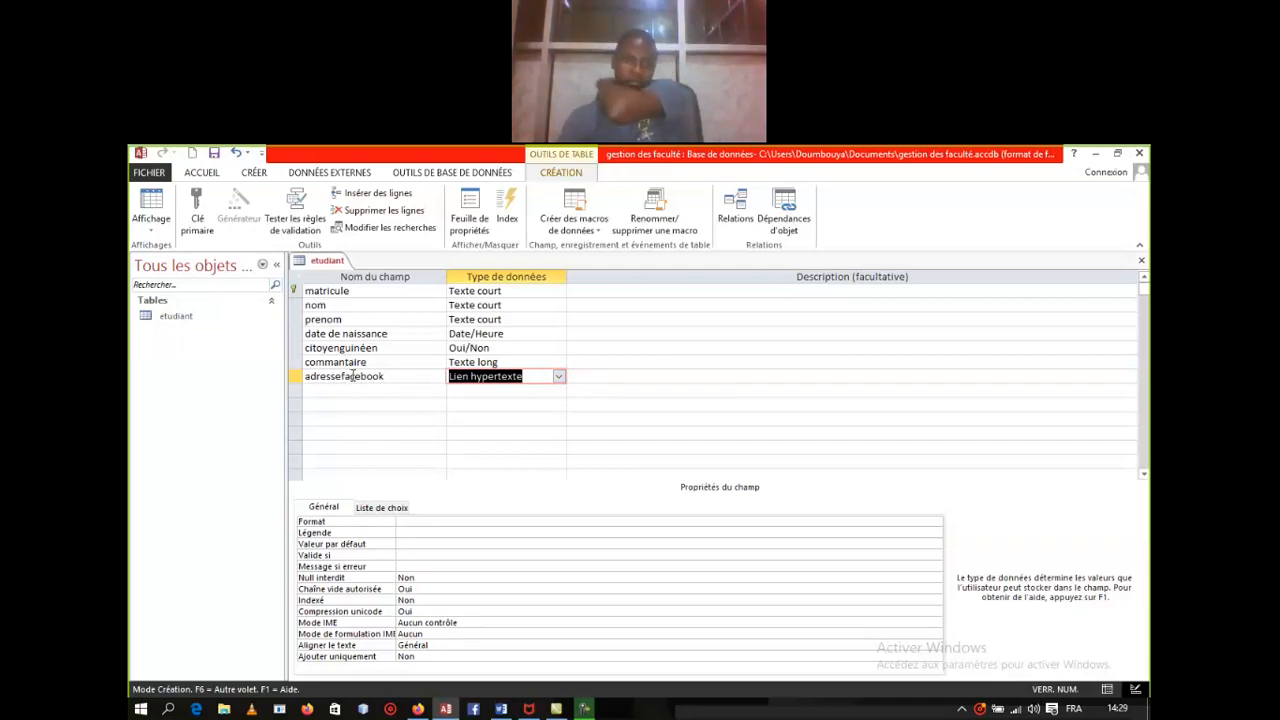
left_click(347, 389)
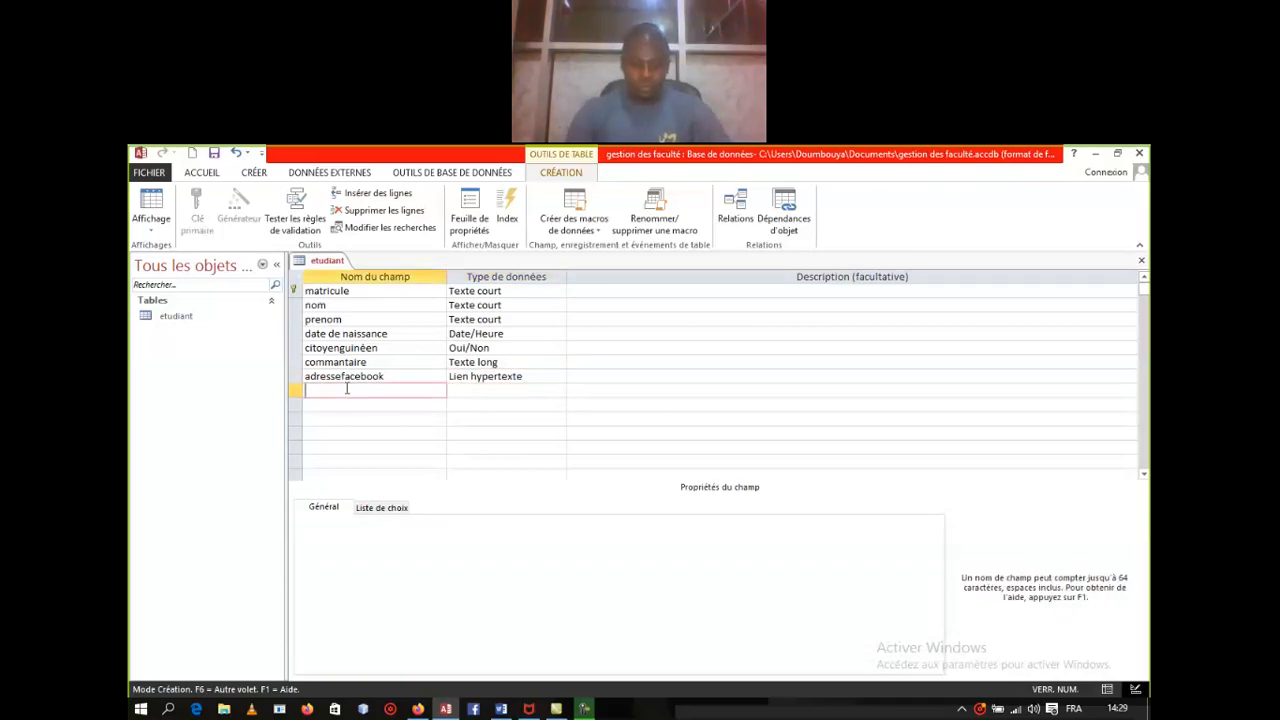
Step: Name the next field photo and set its data type to Pièce jointe
type("photo")
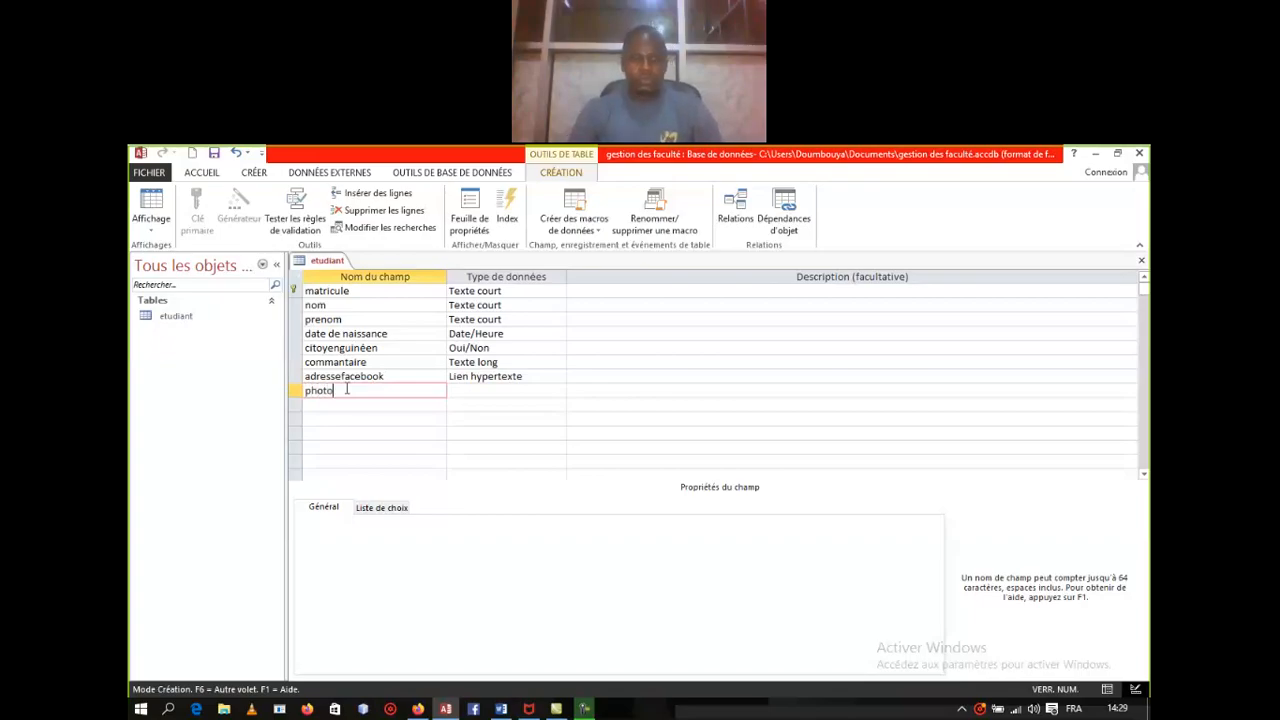
left_click(482, 390)
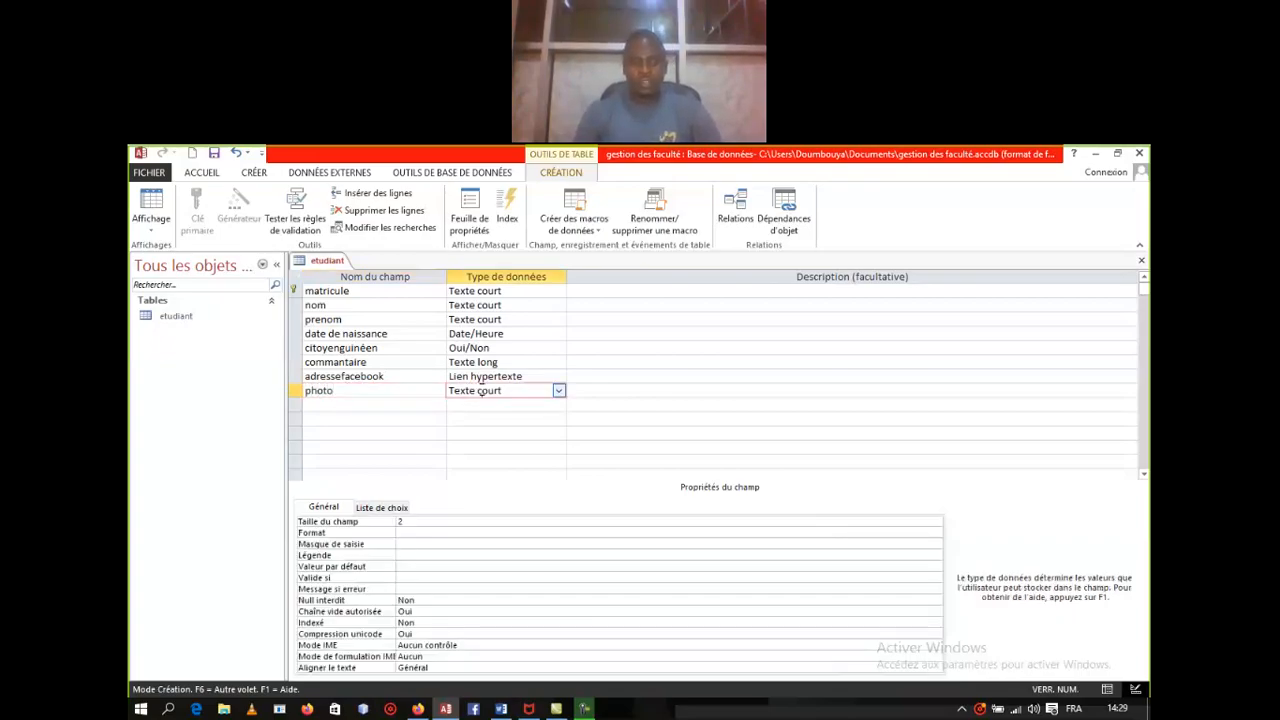
left_click(559, 391)
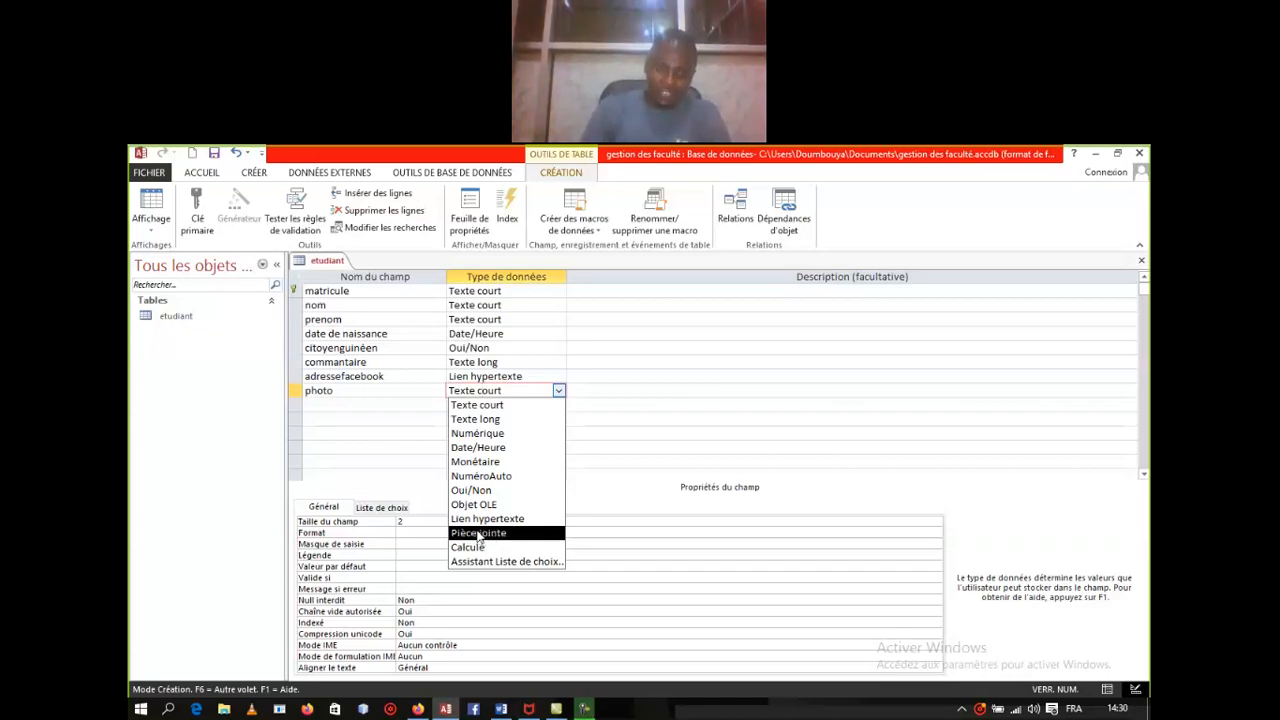
left_click(479, 535)
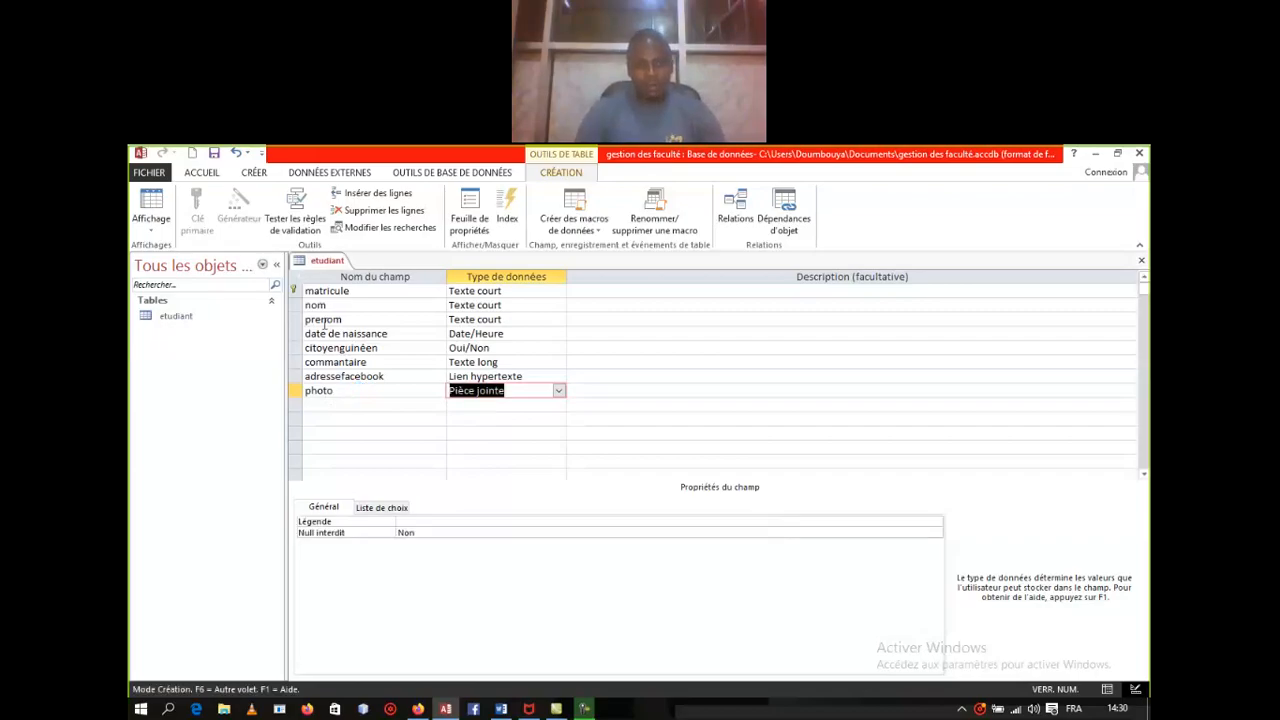
Step: In datasheet view, attach devoir.docx to the first record's photo attachment cell
right_click(320, 260)
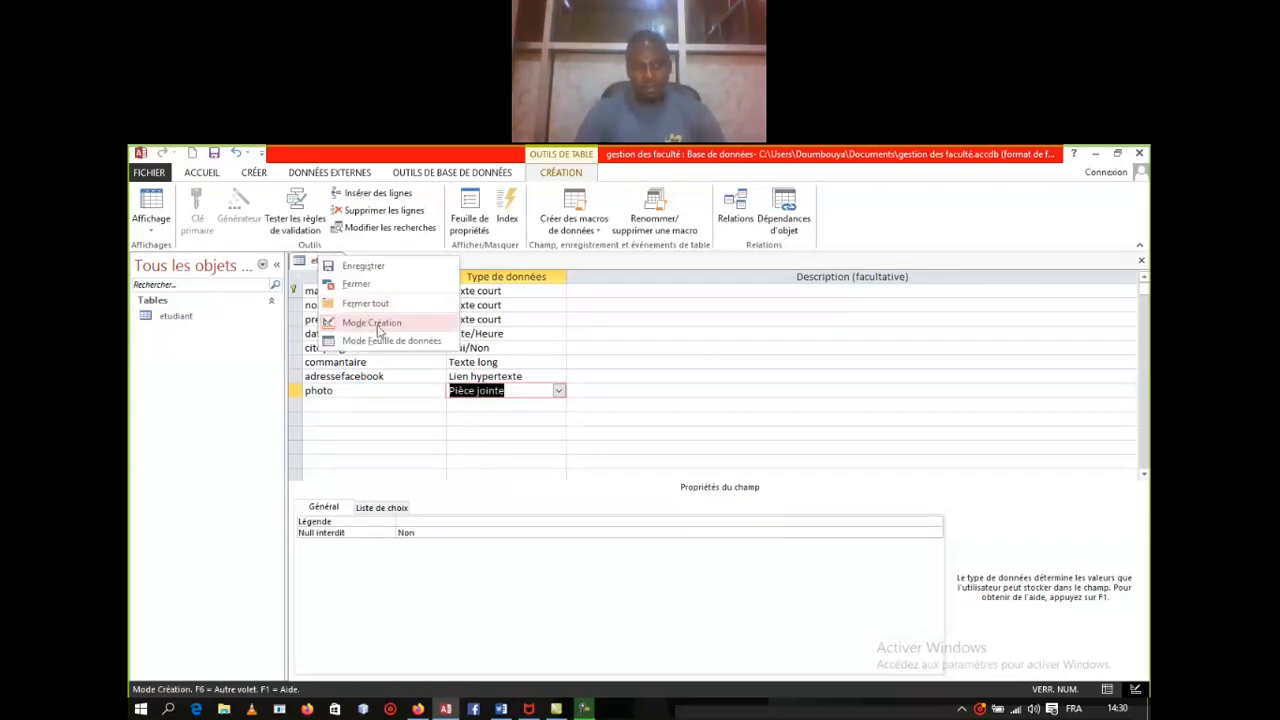
left_click(383, 341)
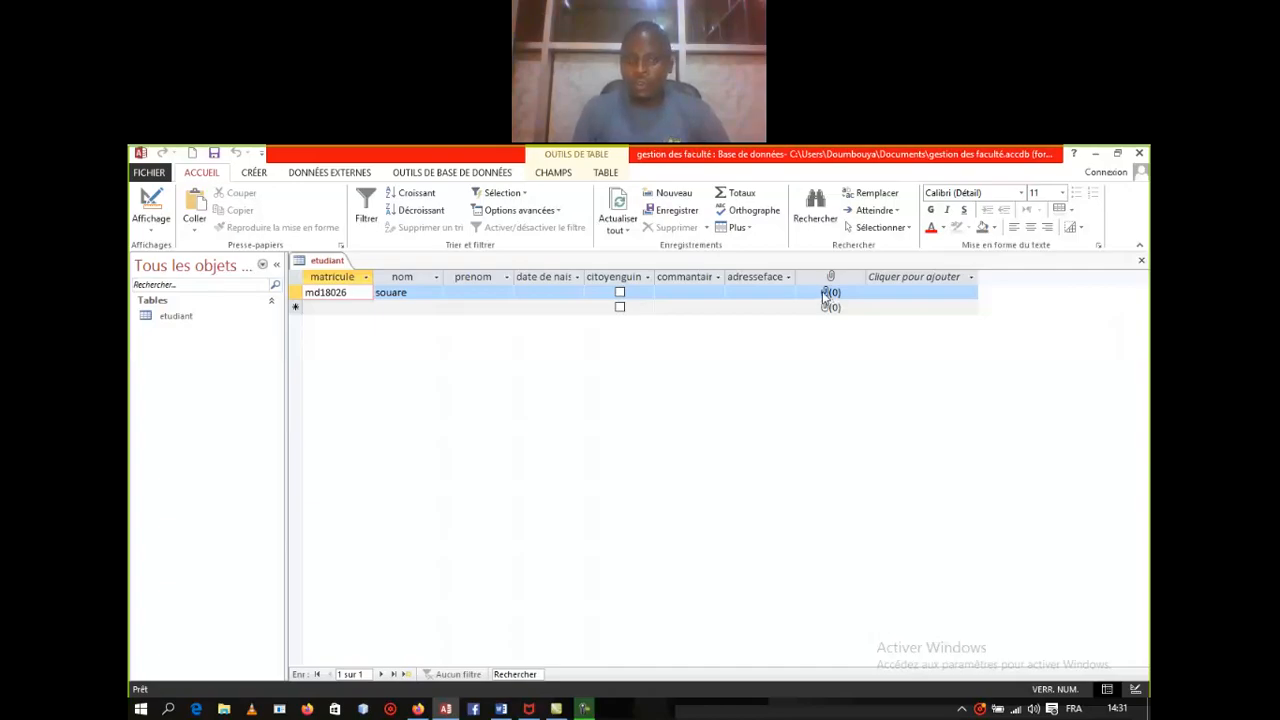
left_click(824, 293)
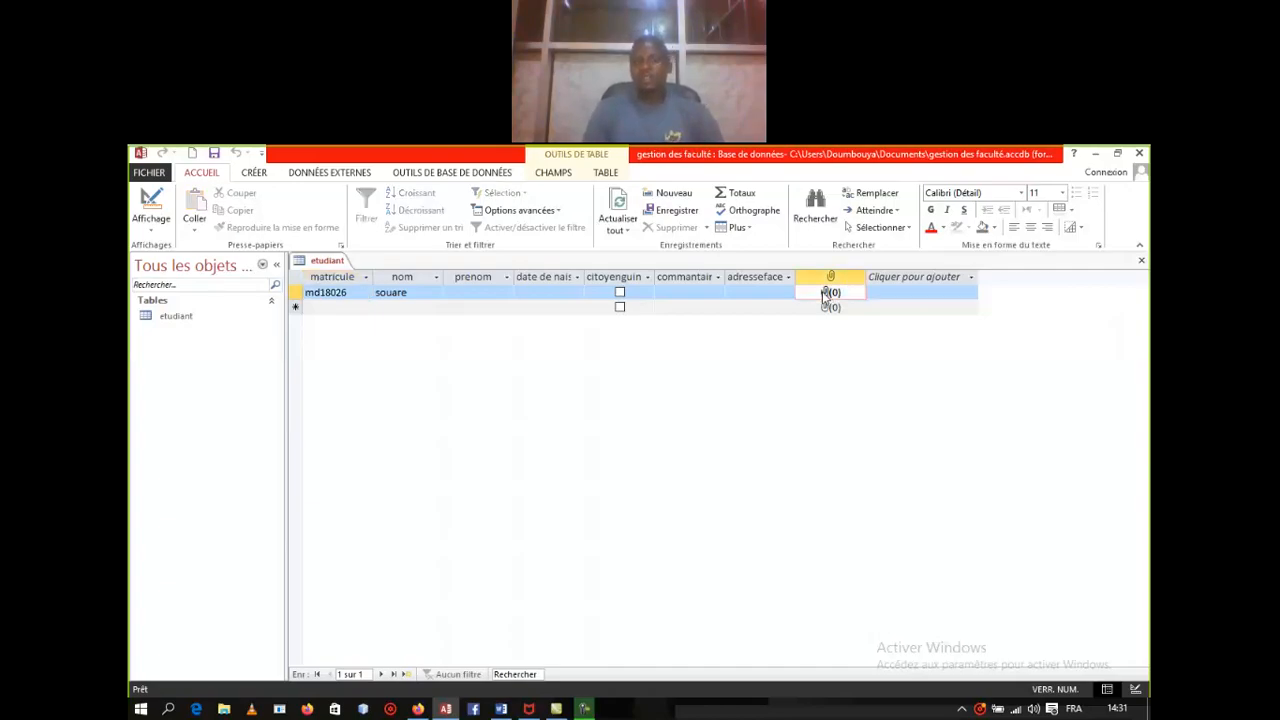
double_click(824, 293)
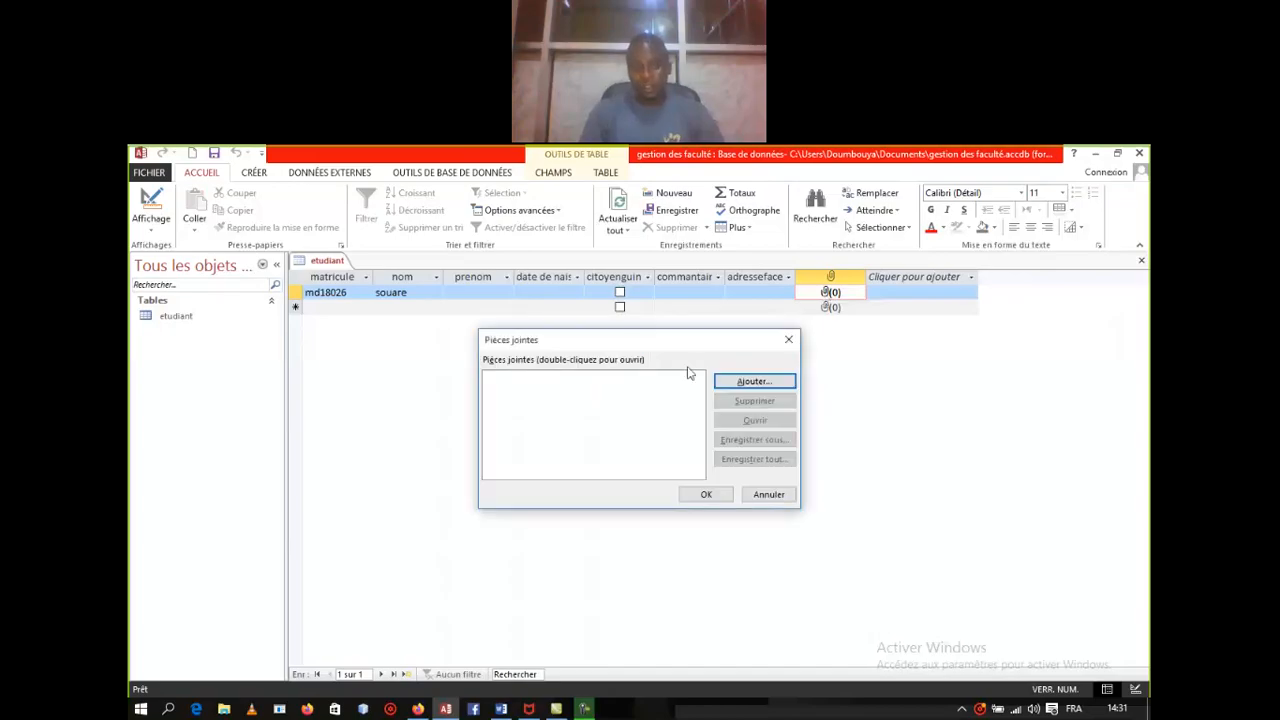
left_click(758, 384)
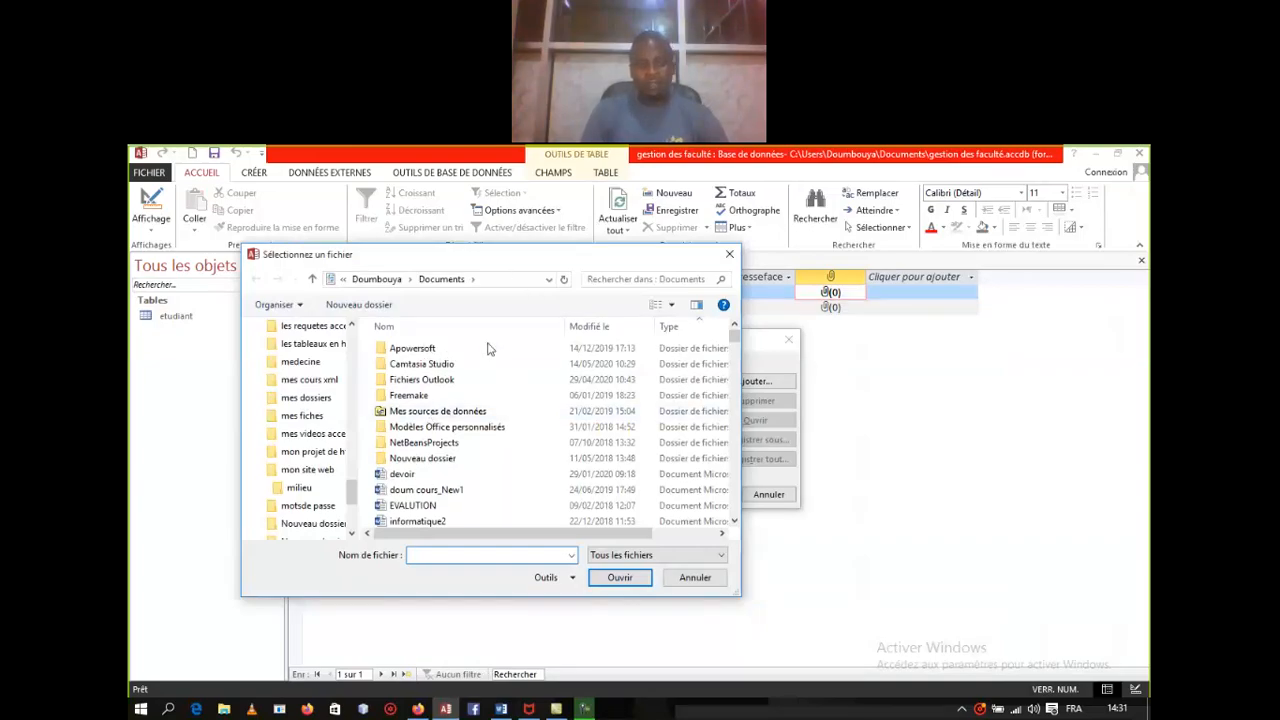
left_click(396, 552)
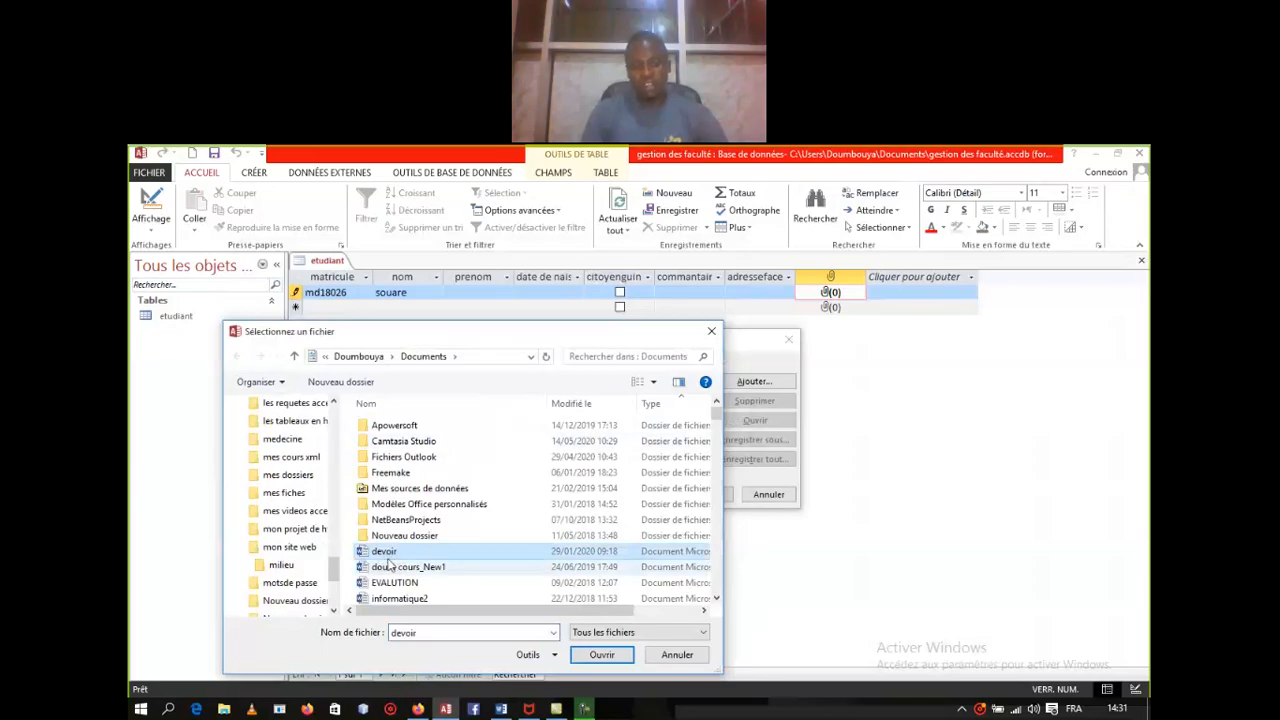
left_click(626, 659)
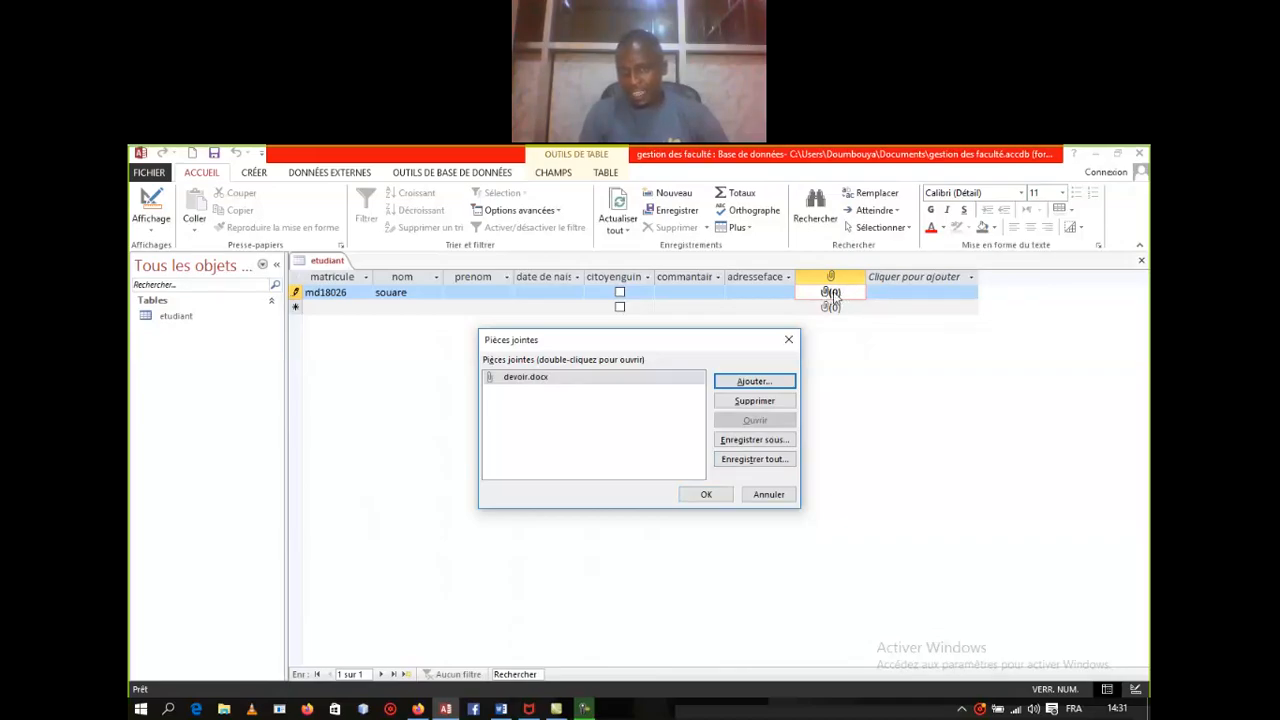
left_click(707, 494)
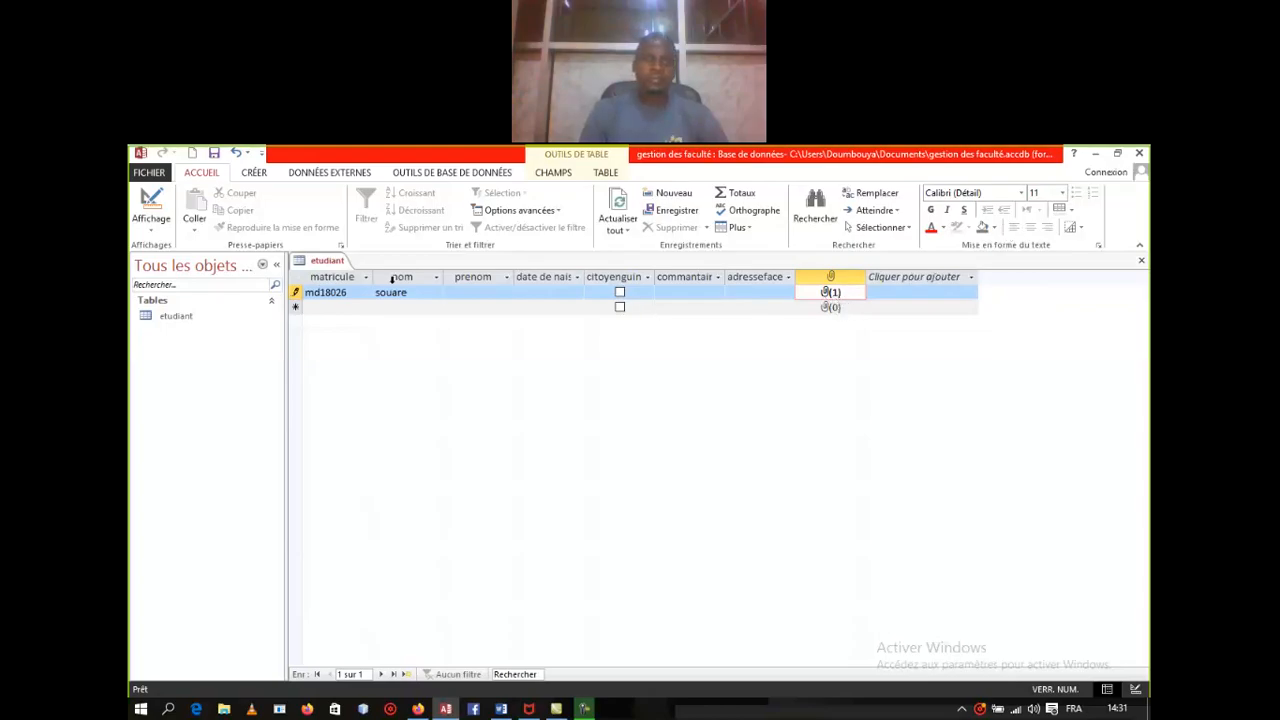
Step: Return to design view and add a 'nombre d'enfant' field of type Numérique
right_click(328, 261)
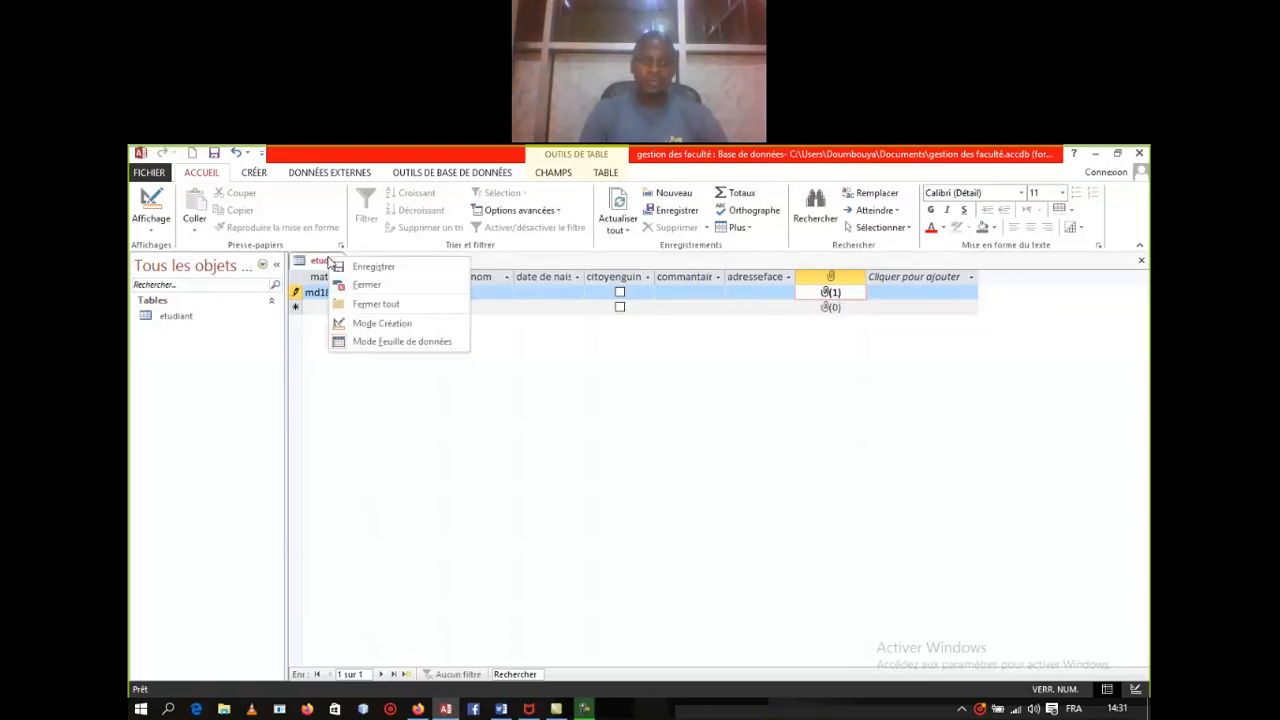
left_click(388, 323)
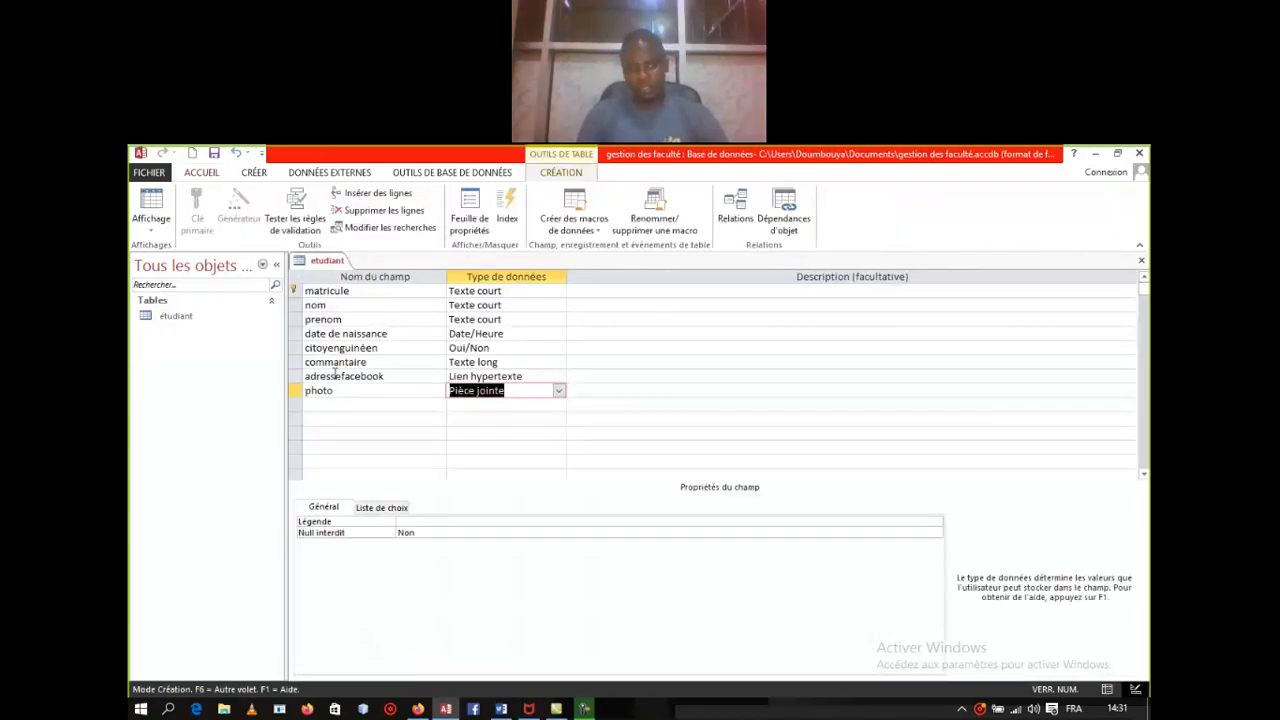
left_click(328, 404)
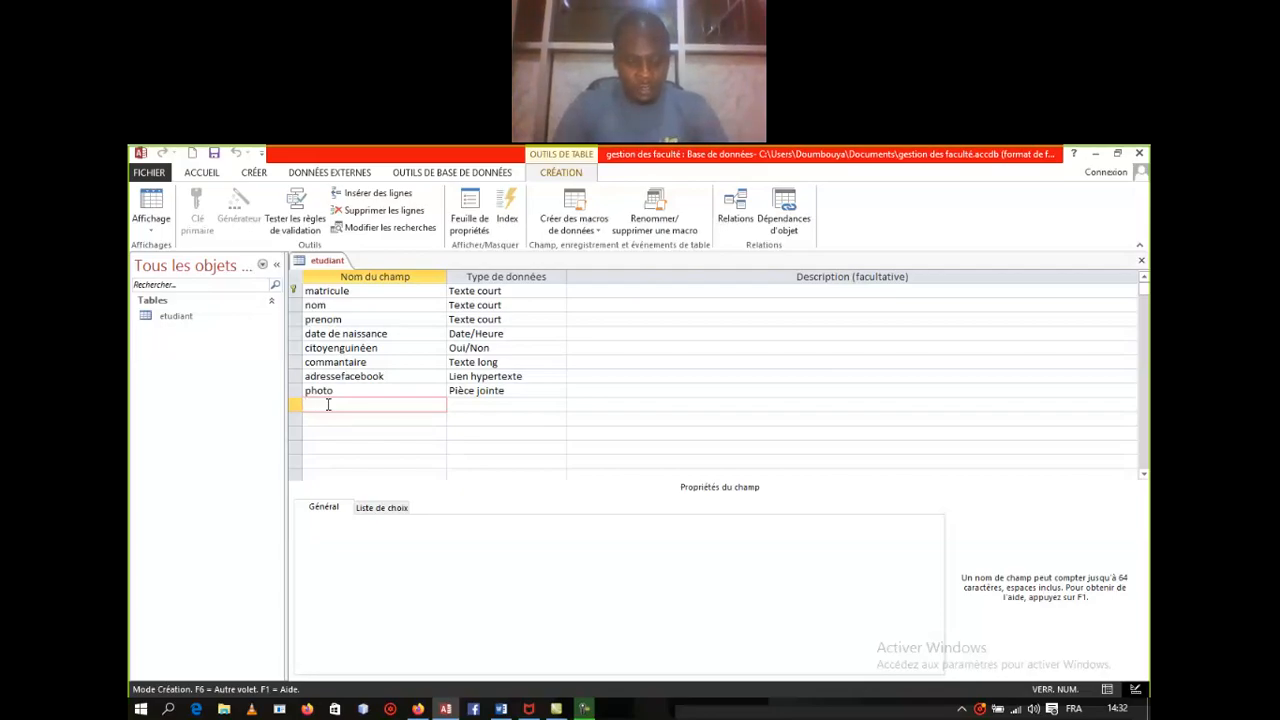
type("no")
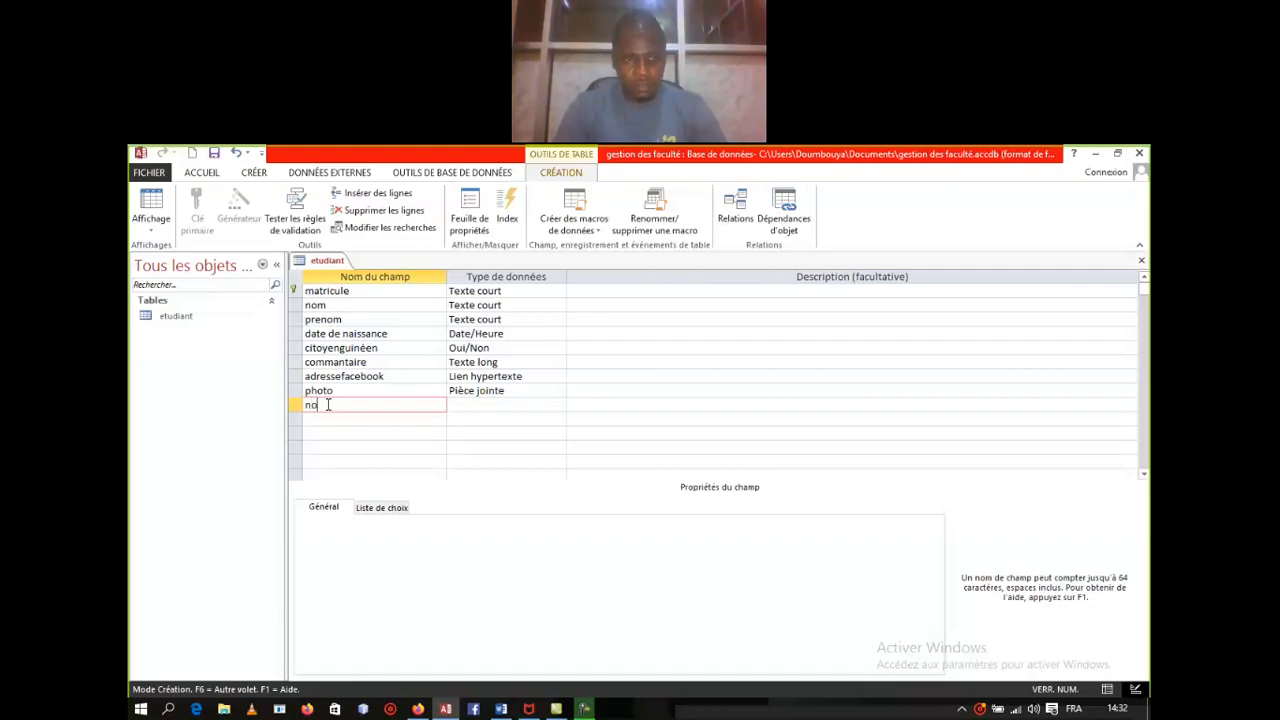
type("mbre")
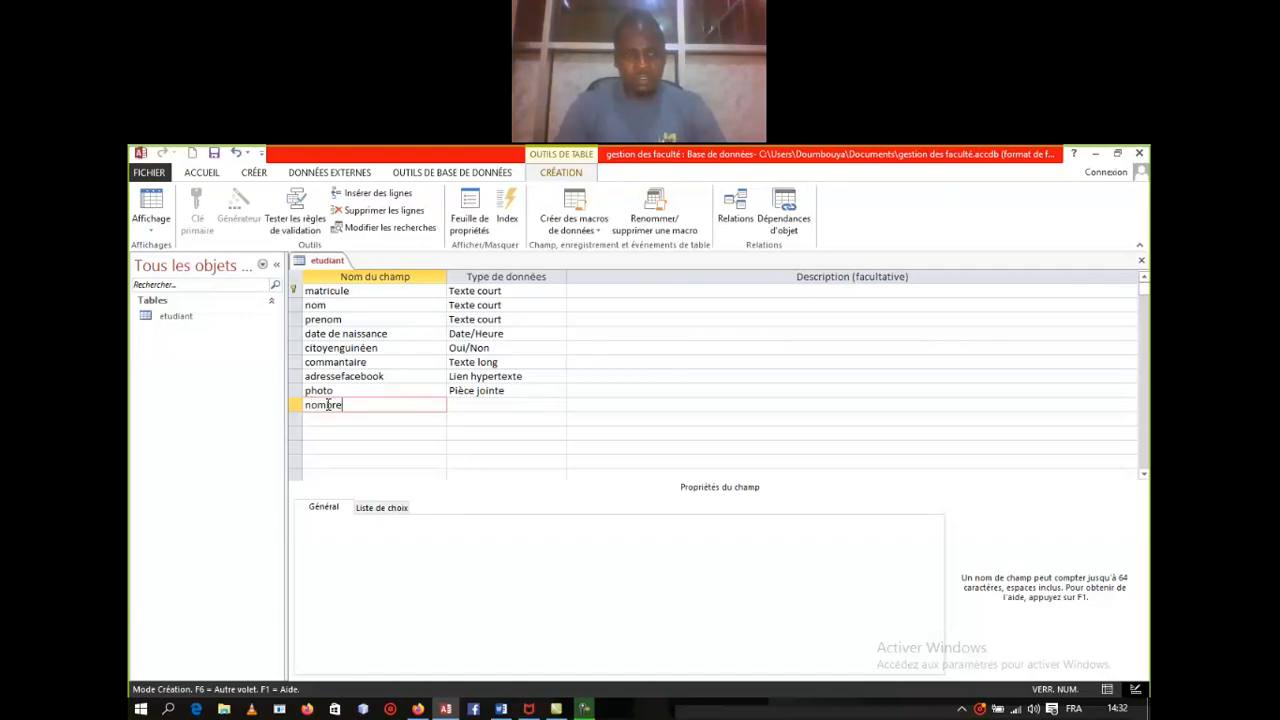
type(" d")
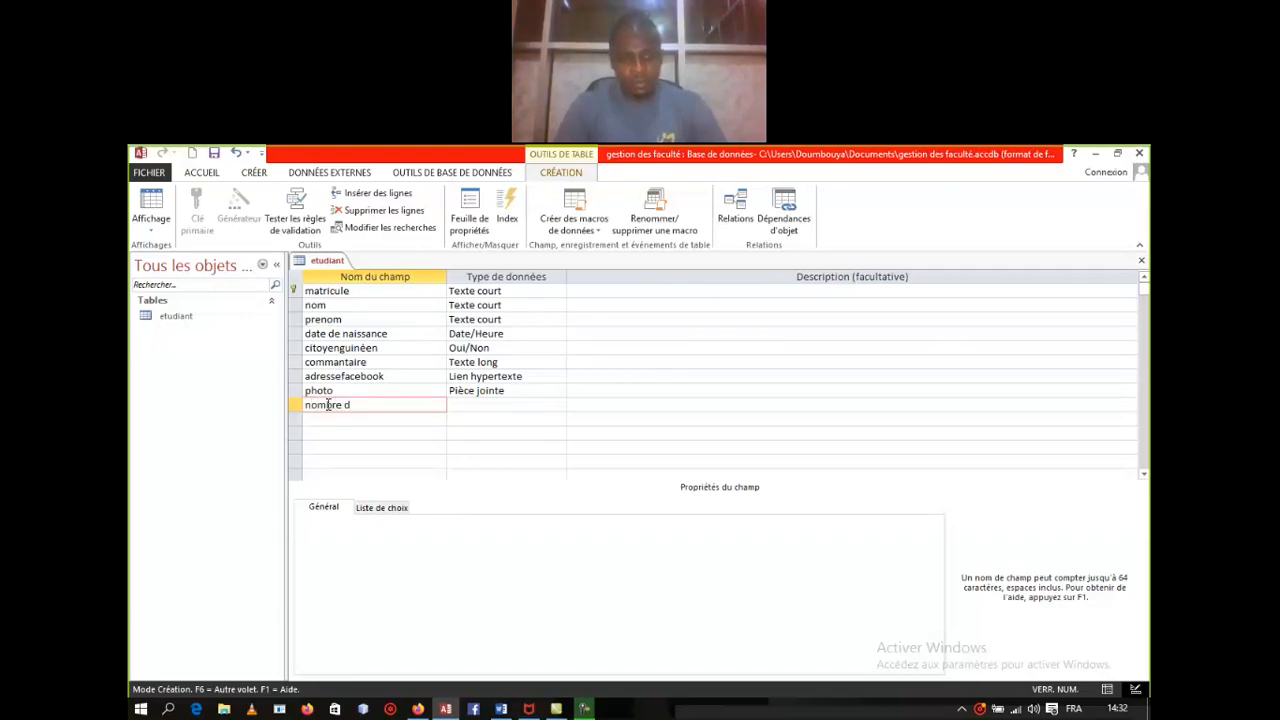
type("enfant")
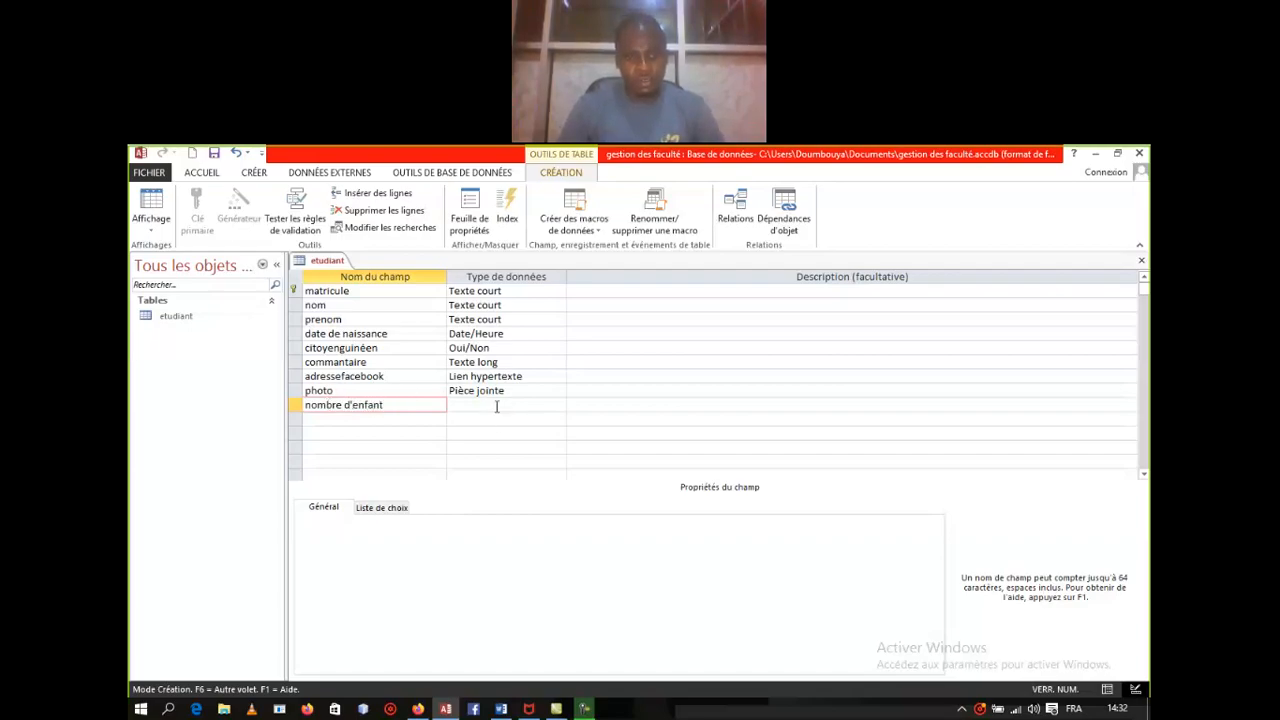
left_click(496, 406)
left_click(558, 406)
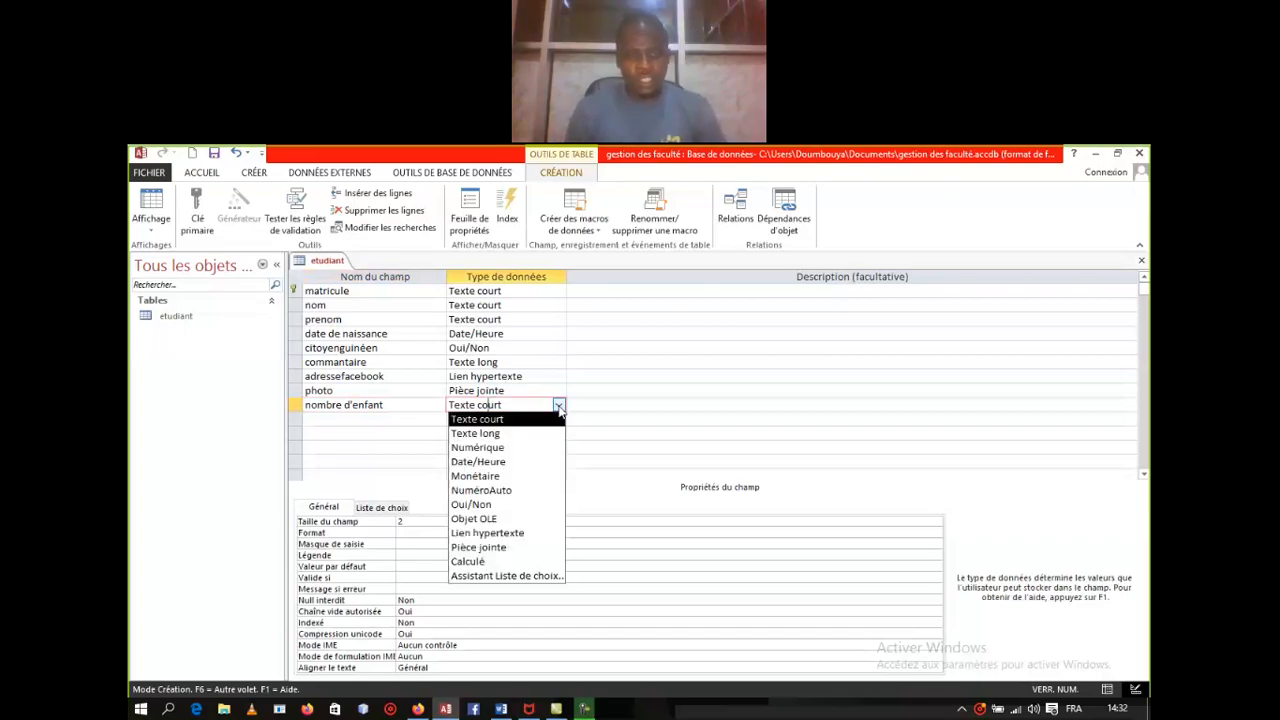
left_click(500, 448)
left_click(343, 422)
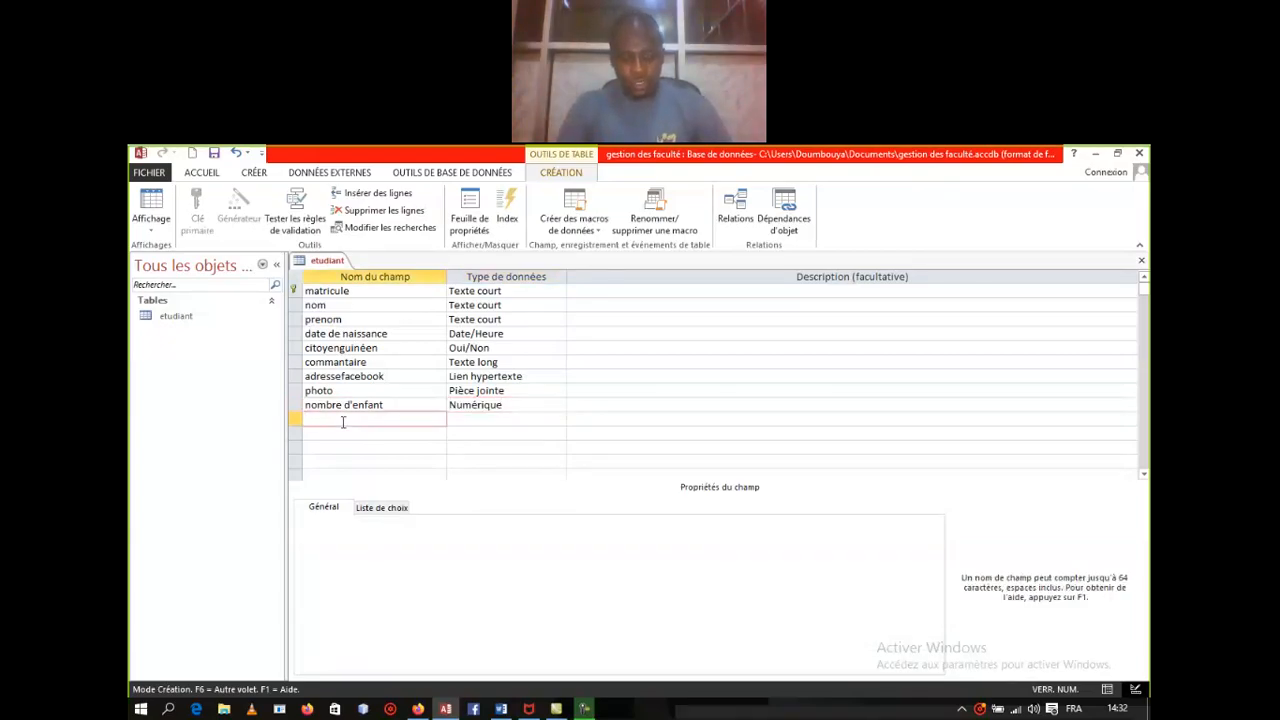
Step: Name the next field soldescolarité and set its data type to Monétaire
type("solde")
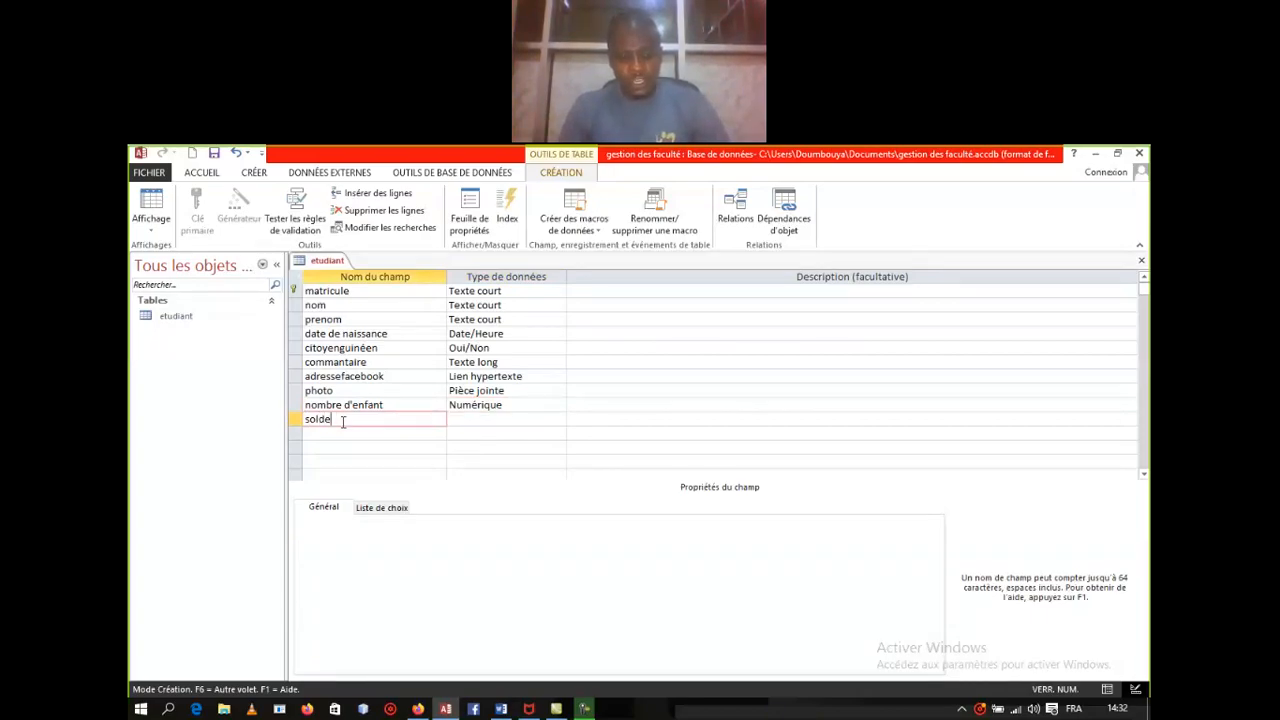
type("scolarie")
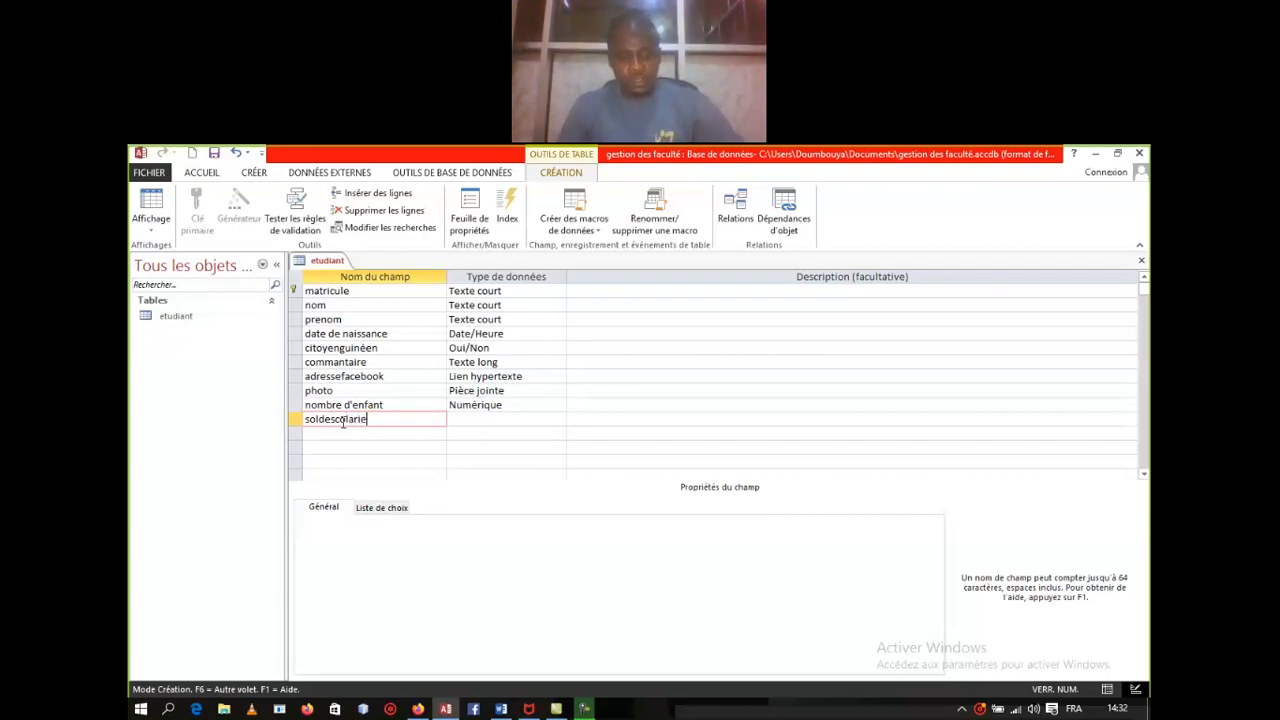
type("t")
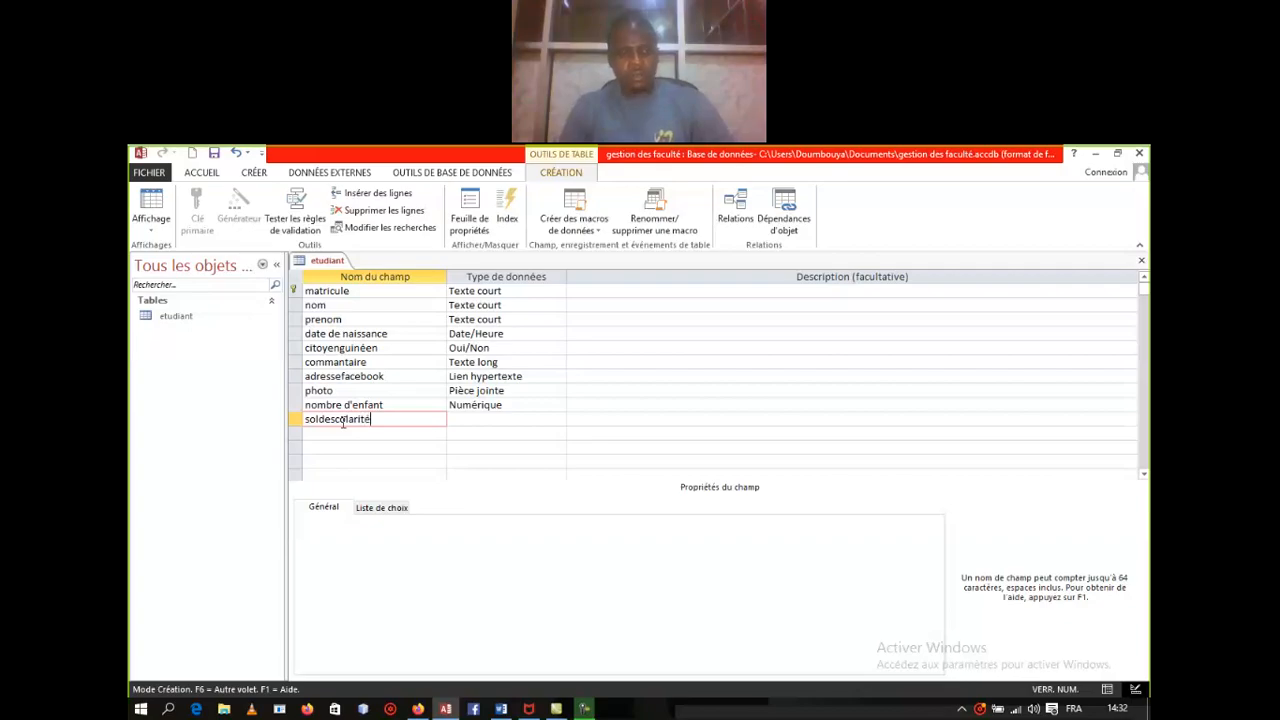
type("é")
left_click(481, 419)
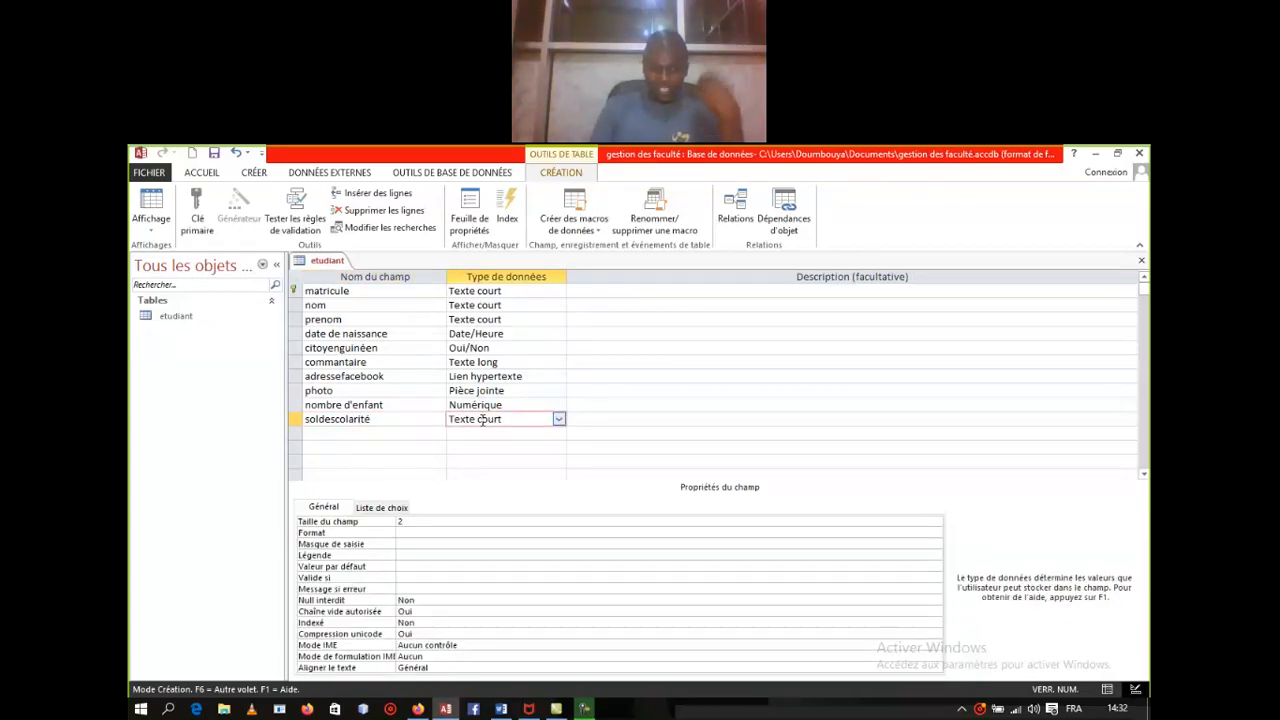
left_click(557, 419)
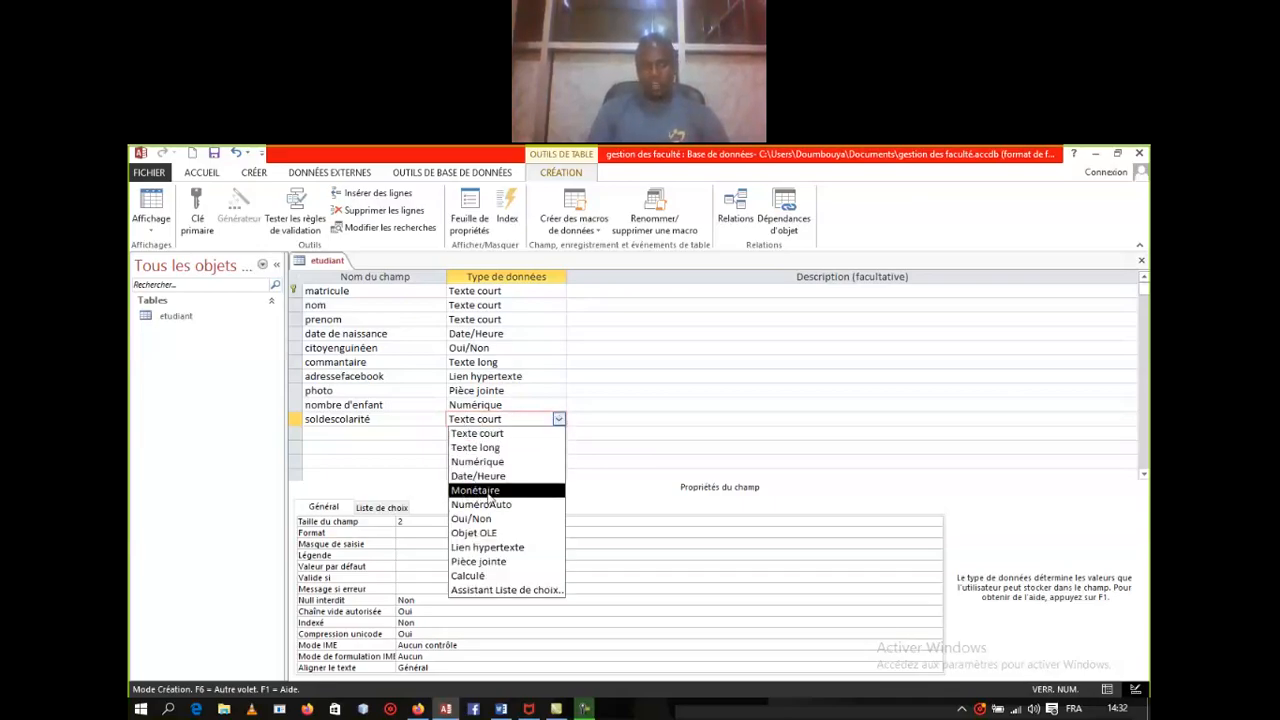
left_click(483, 491)
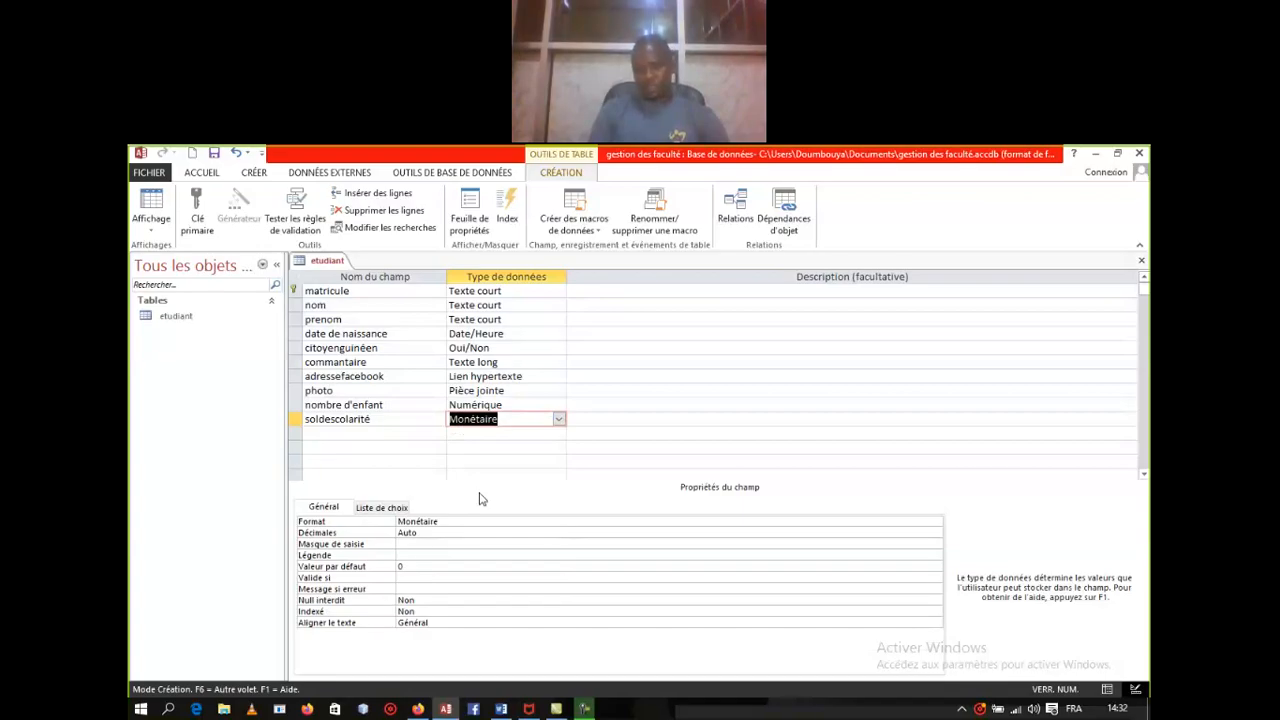
left_click(338, 434)
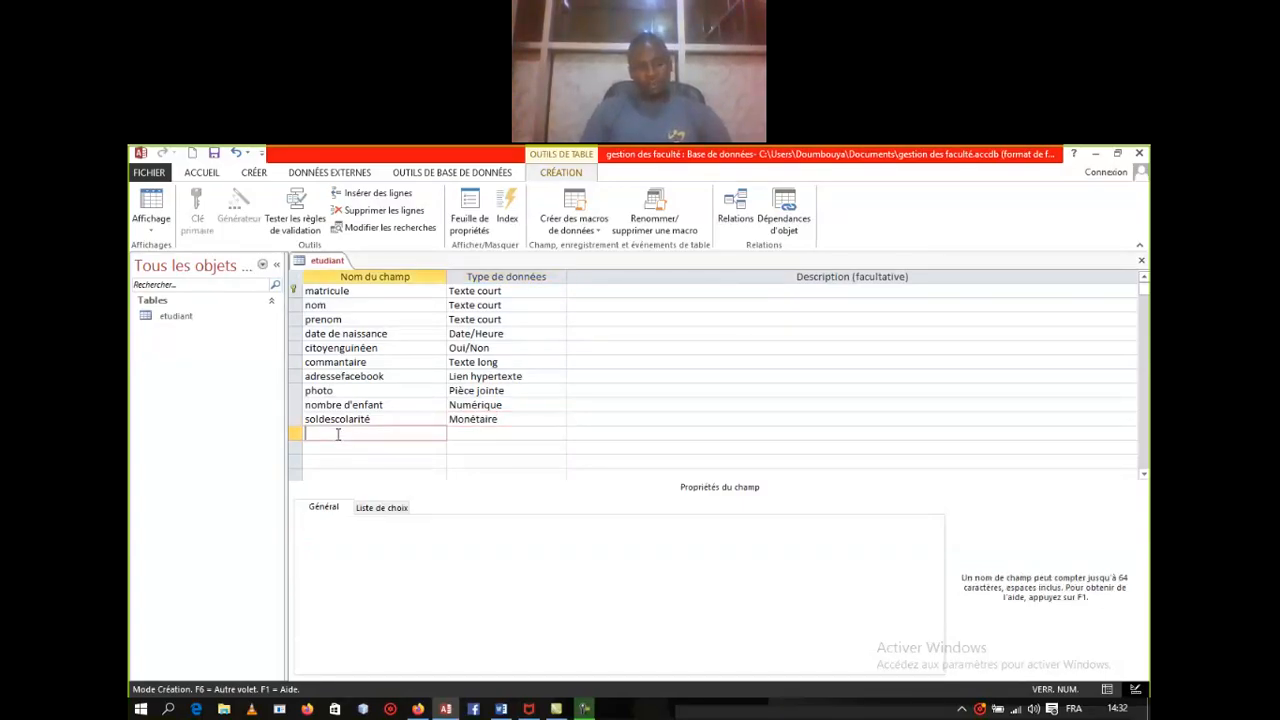
Step: Name the field 'siatuation familiale' and pick Assistant Liste de choix as its data type
type("si")
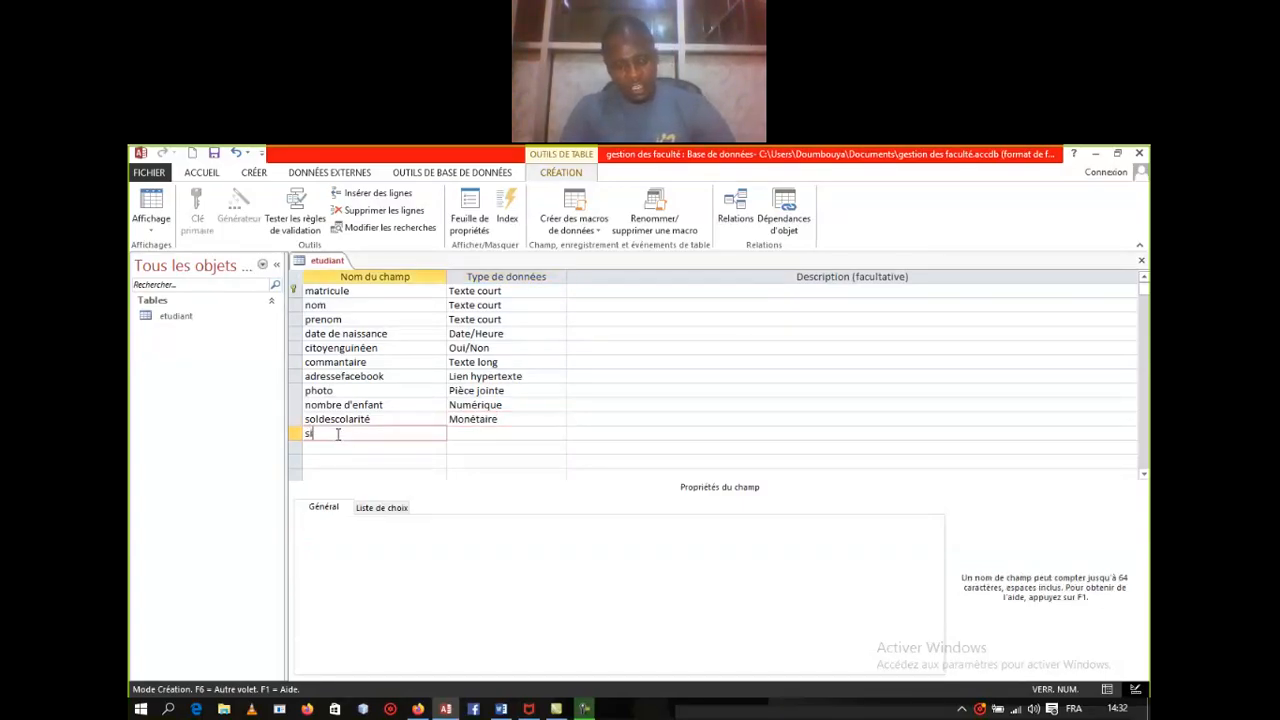
type("atuation")
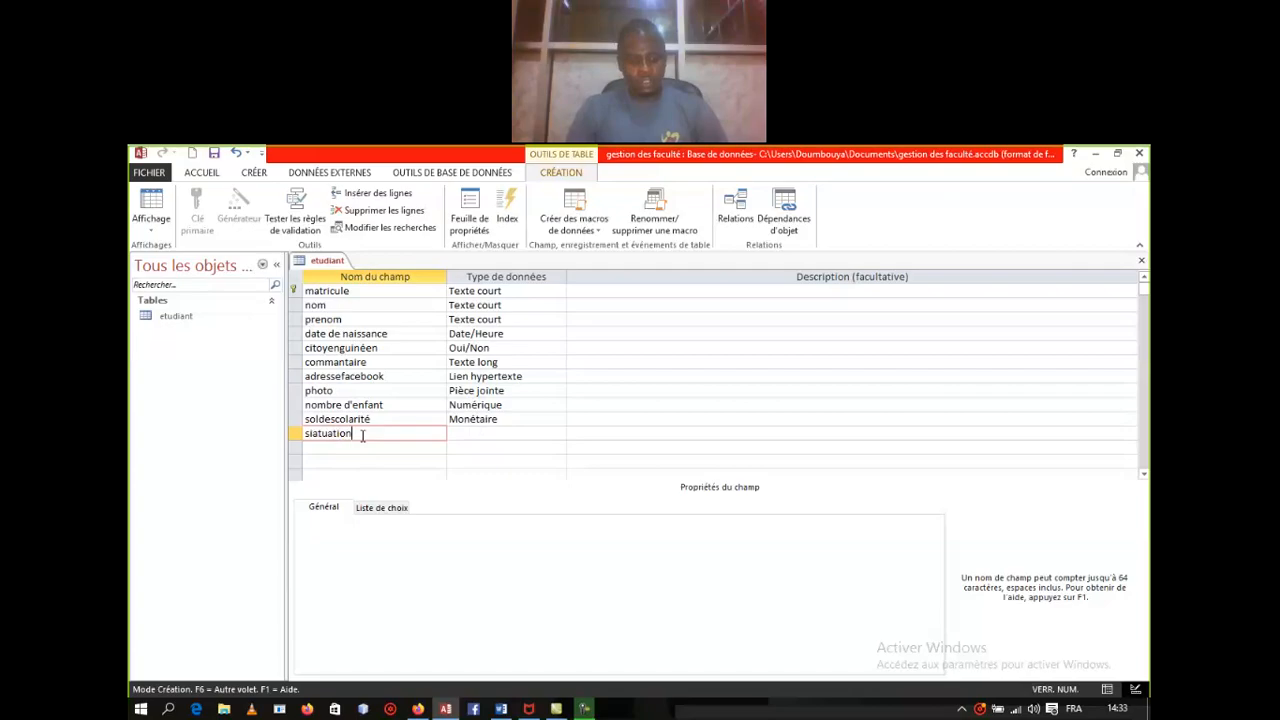
type(" fami")
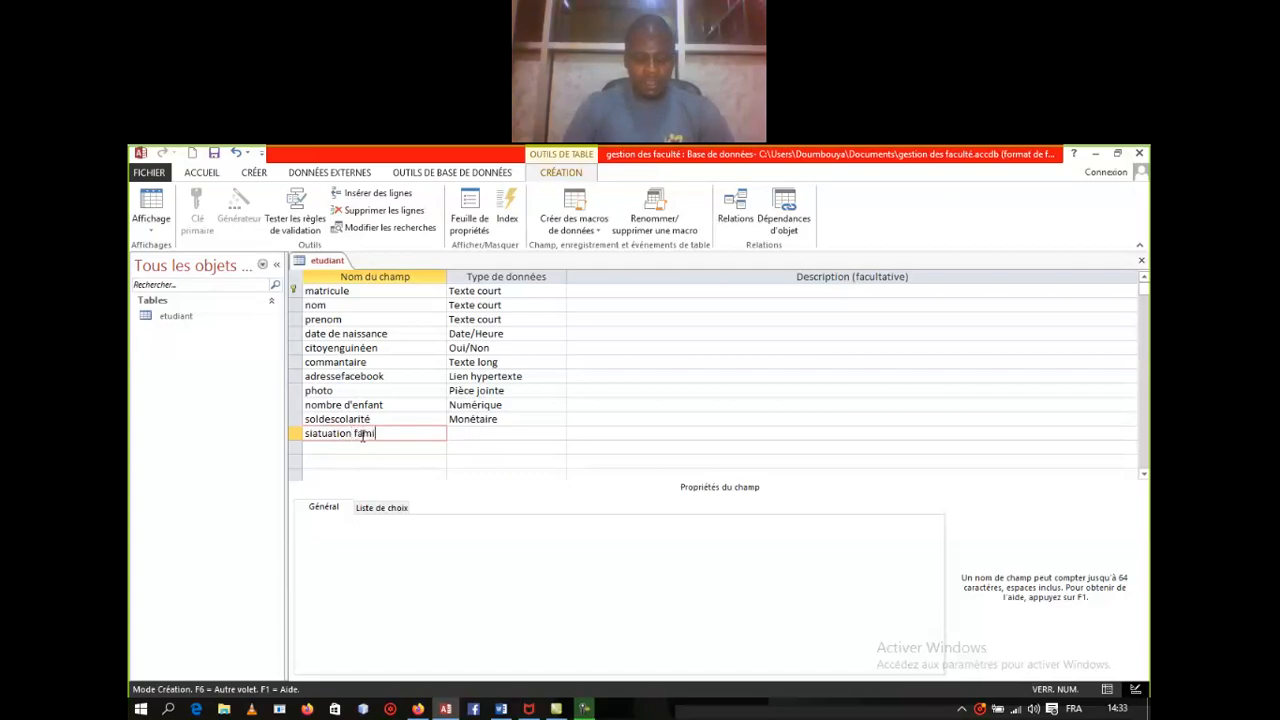
type("llia")
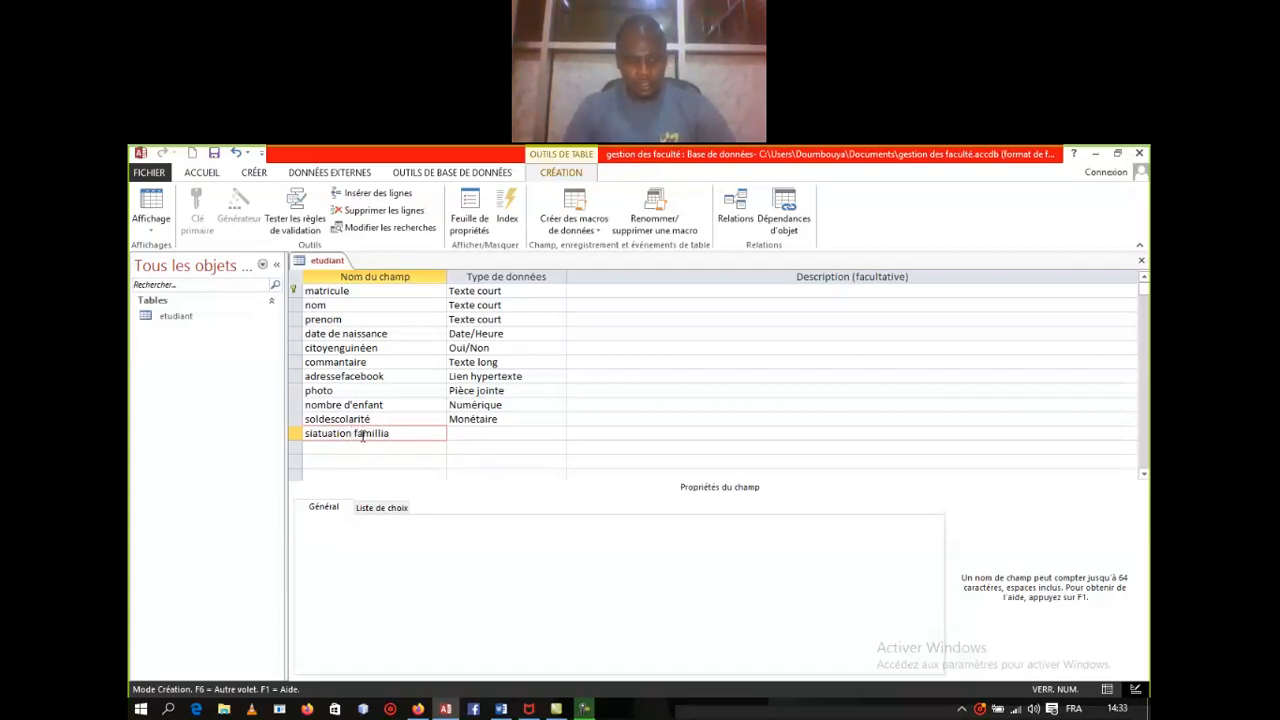
type("l")
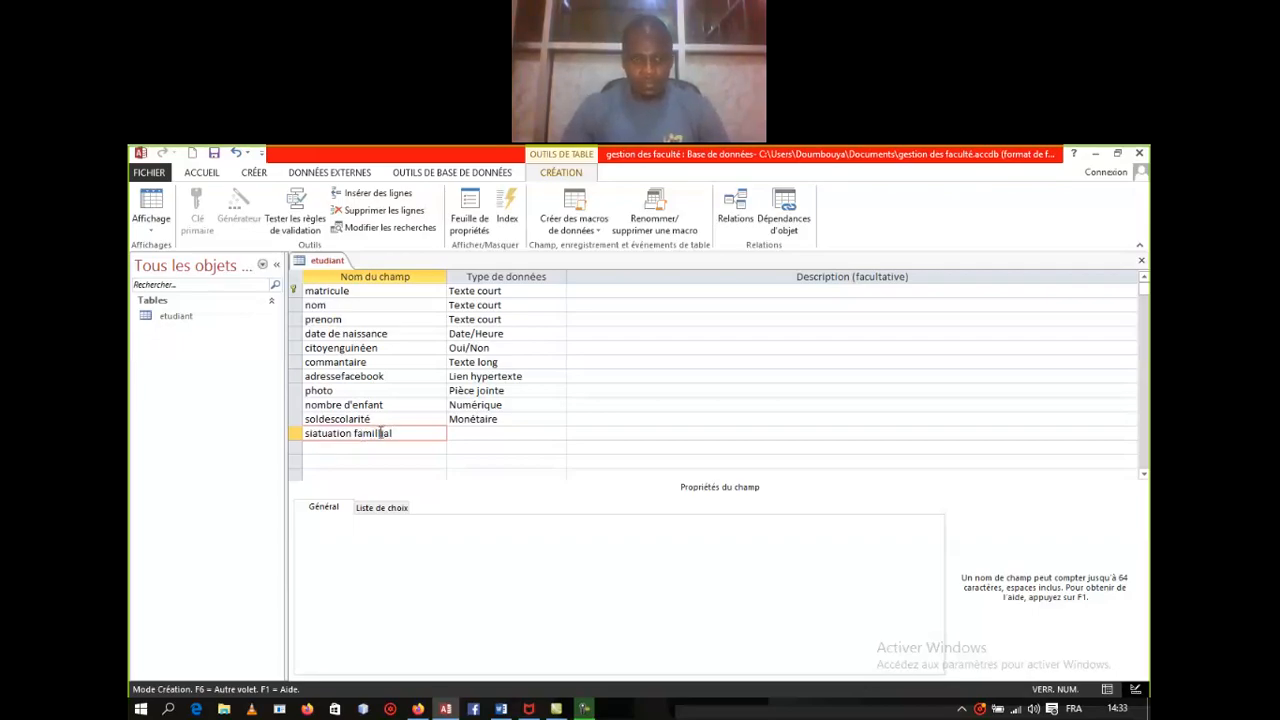
key("BackSpace")
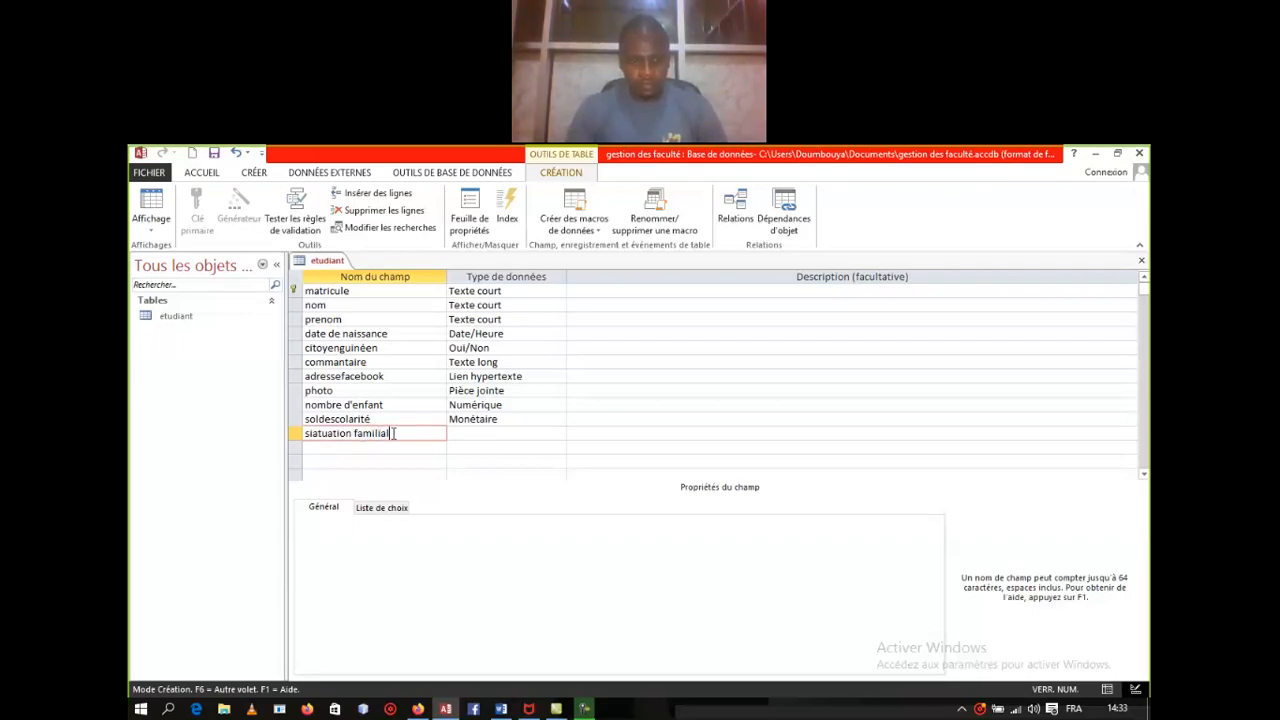
type("e")
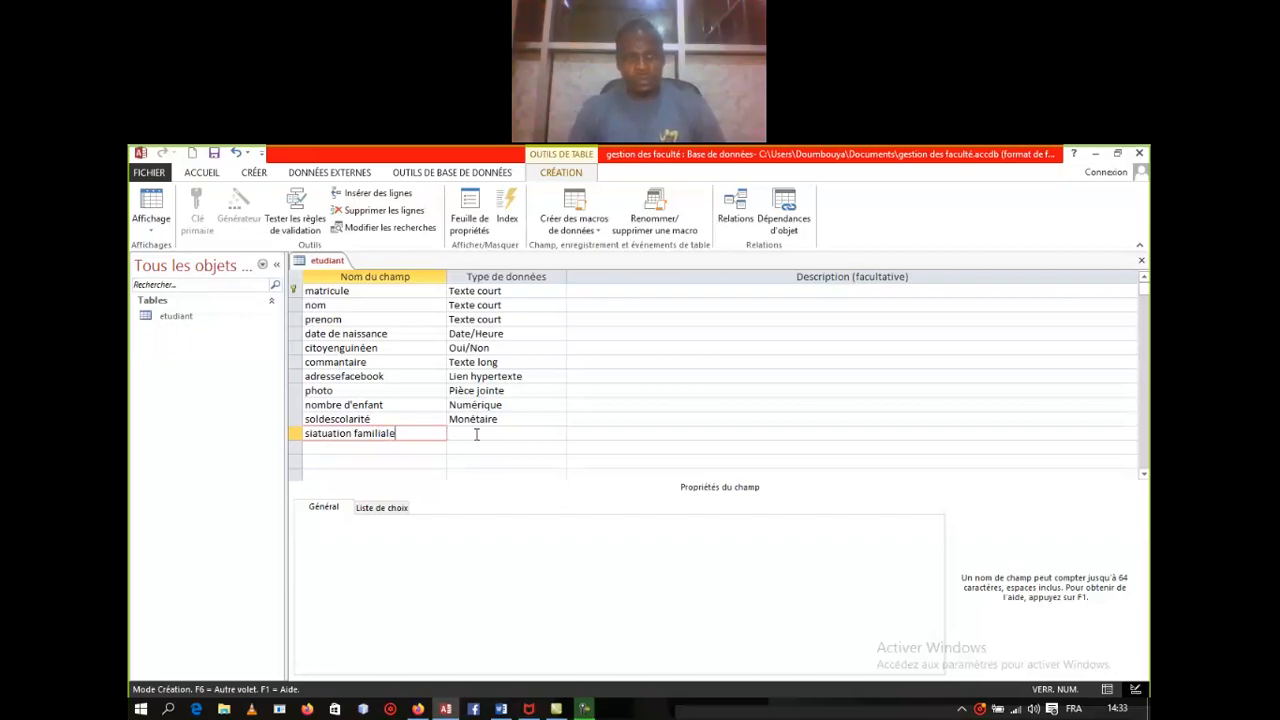
left_click(476, 434)
left_click(559, 436)
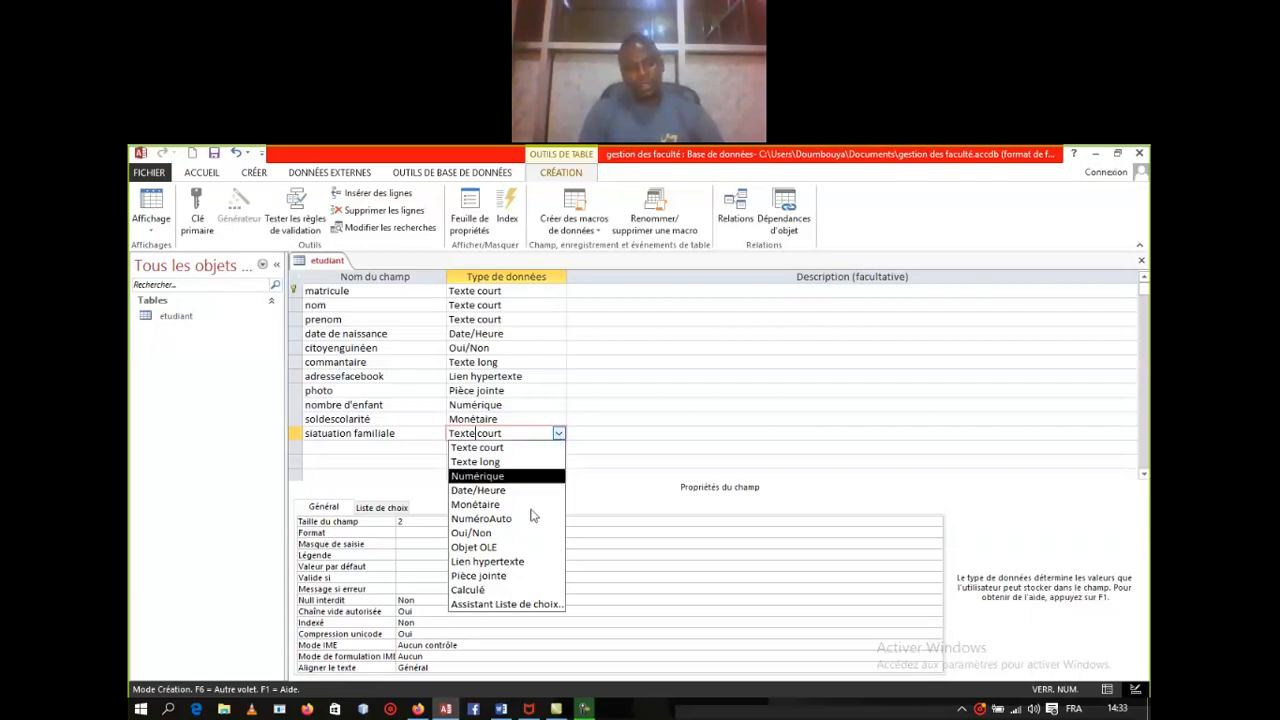
left_click(502, 604)
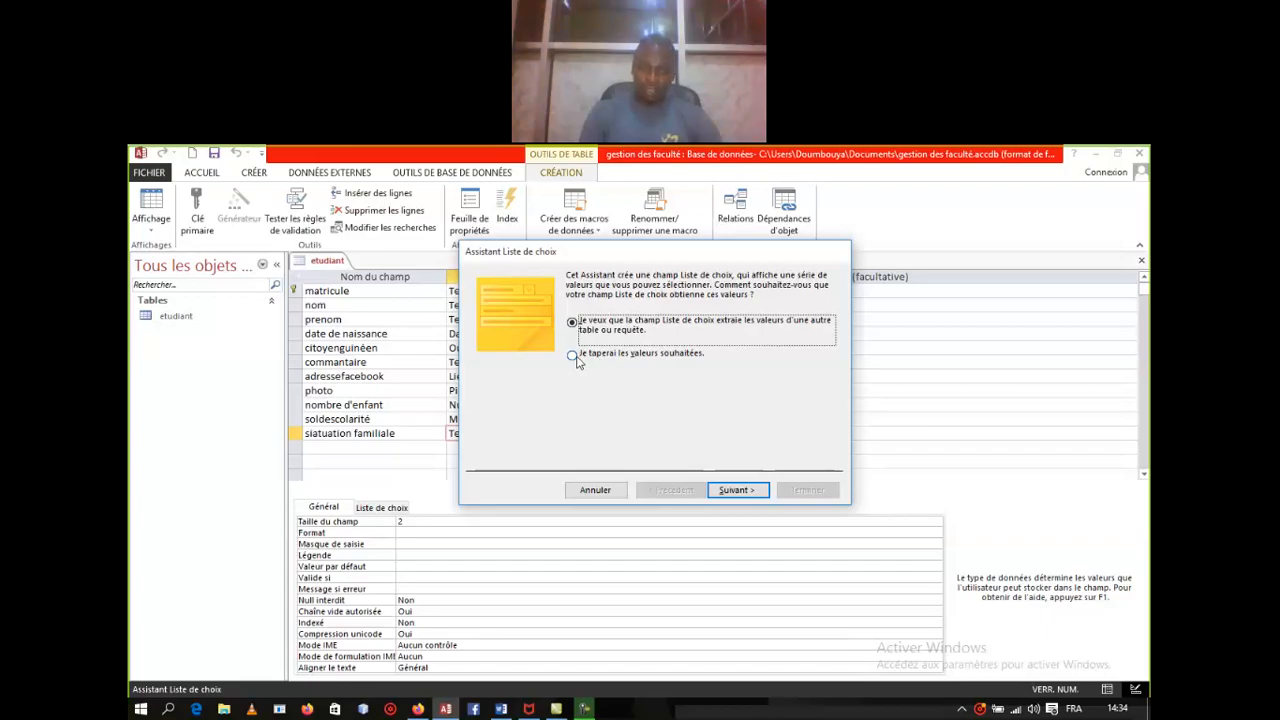
Step: In the lookup wizard, choose to type the list values yourself
left_click(574, 356)
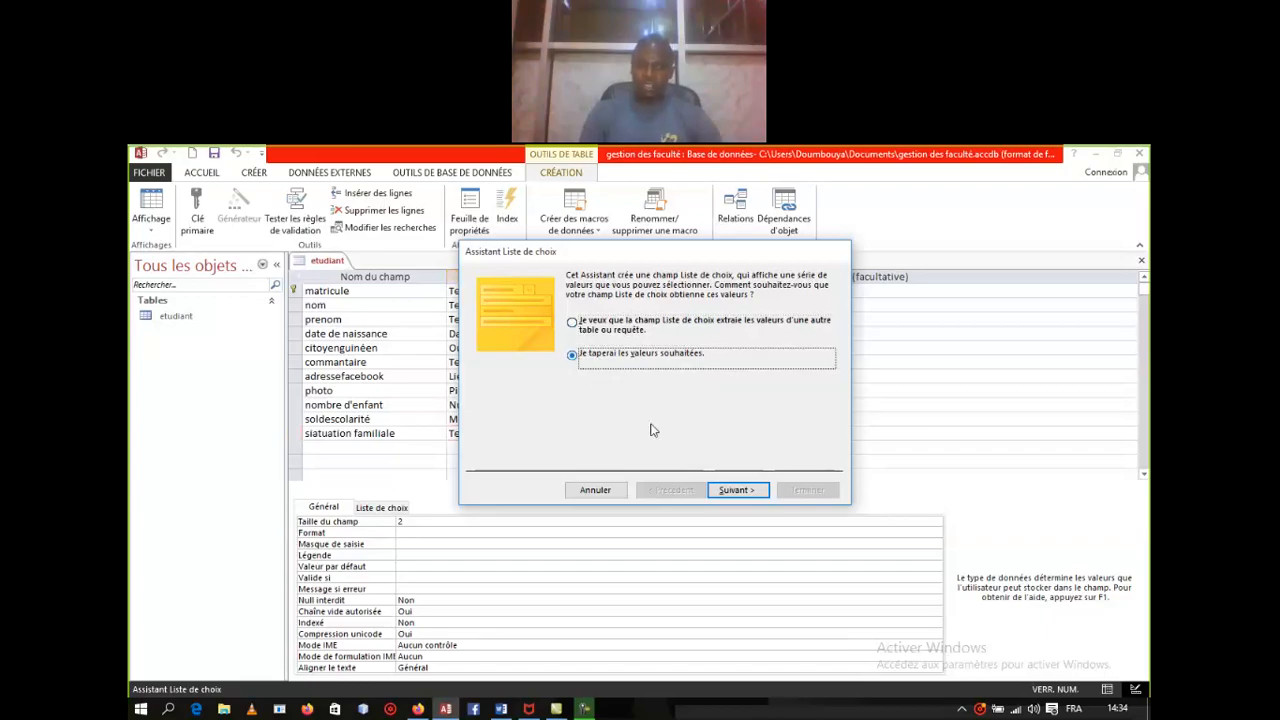
left_click(736, 489)
left_click(738, 490)
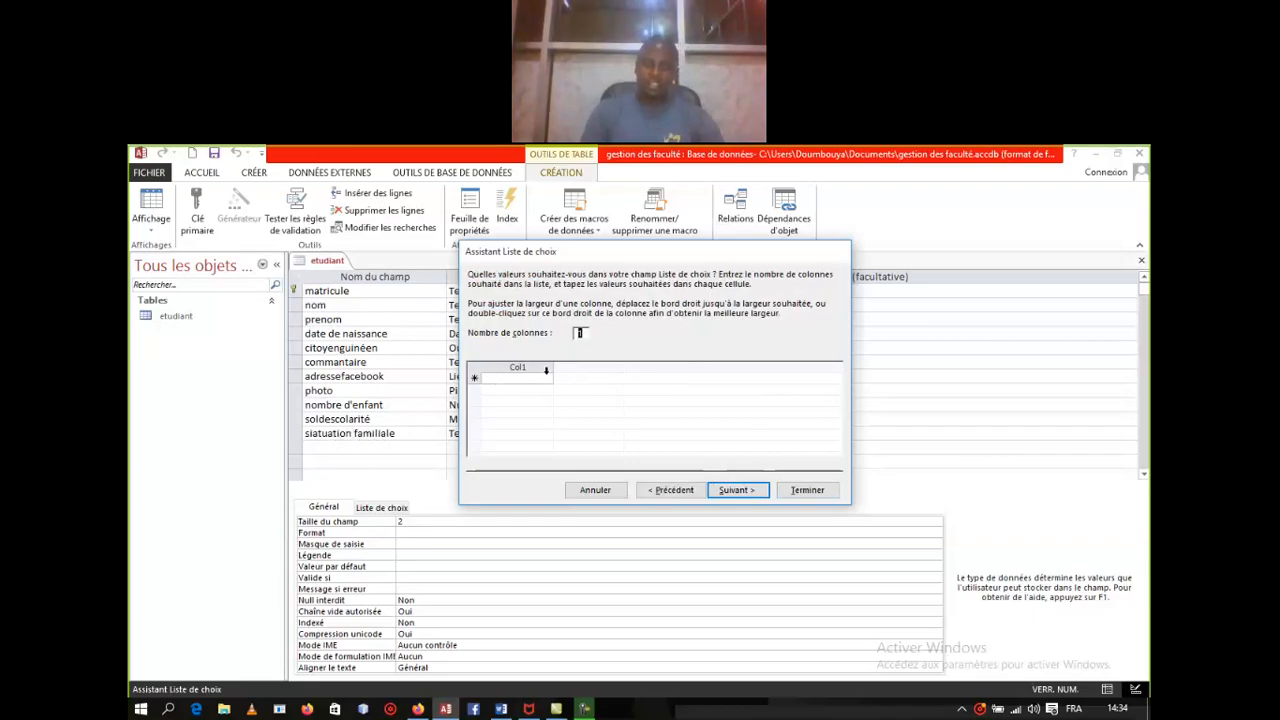
Step: Enter celibataire, mari(é)e, divorc(é)e and voeuf(ve) as the list values and finish the wizard
left_click(535, 376)
type("c")
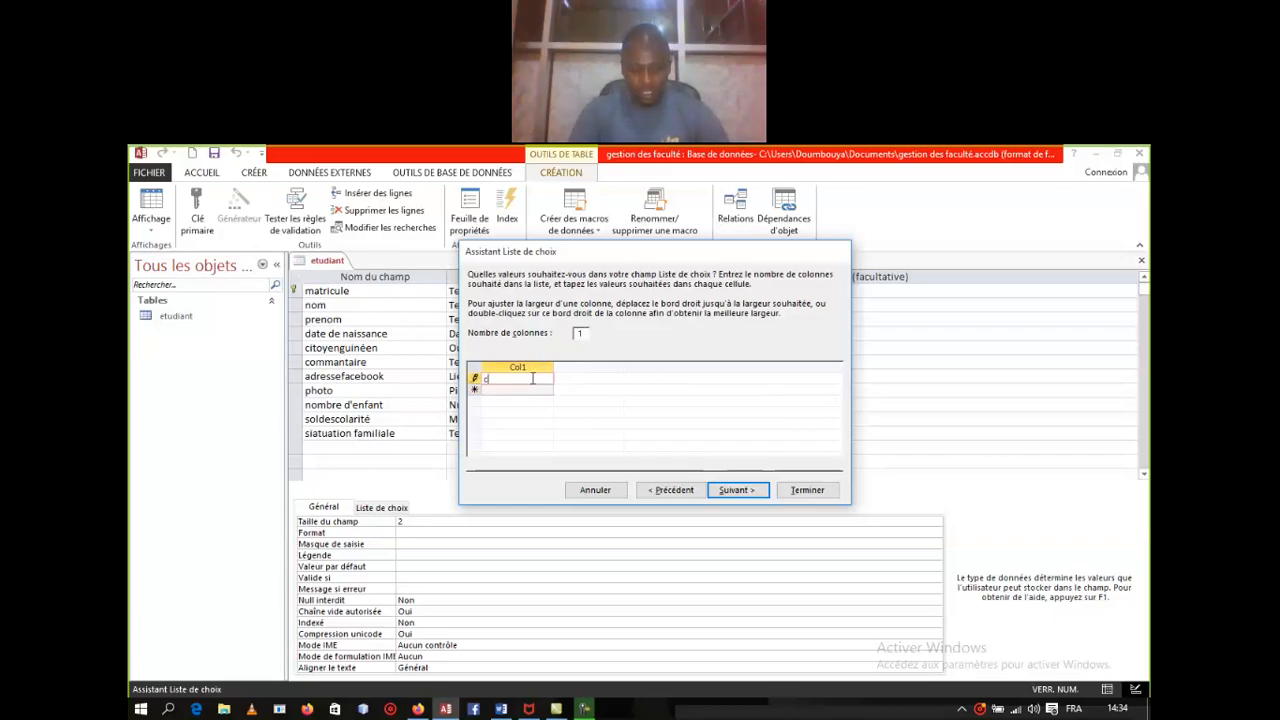
type("elibatai")
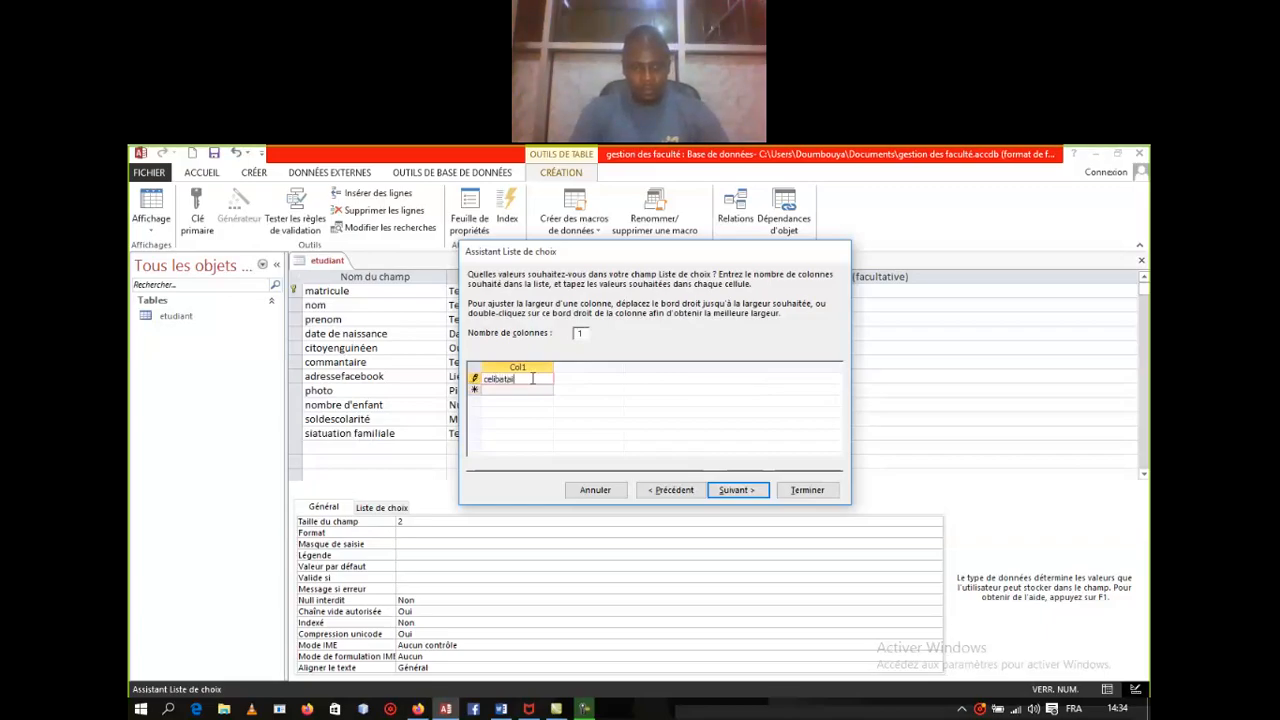
type("re")
left_click(526, 392)
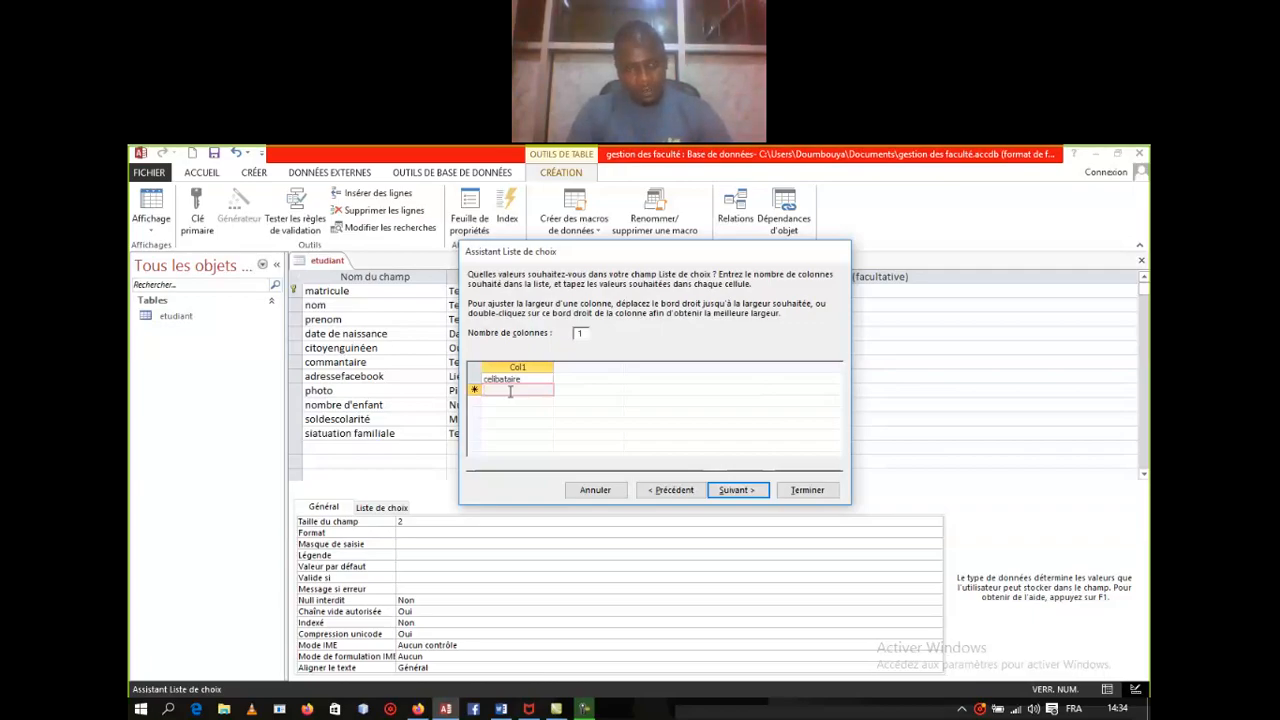
type("mari")
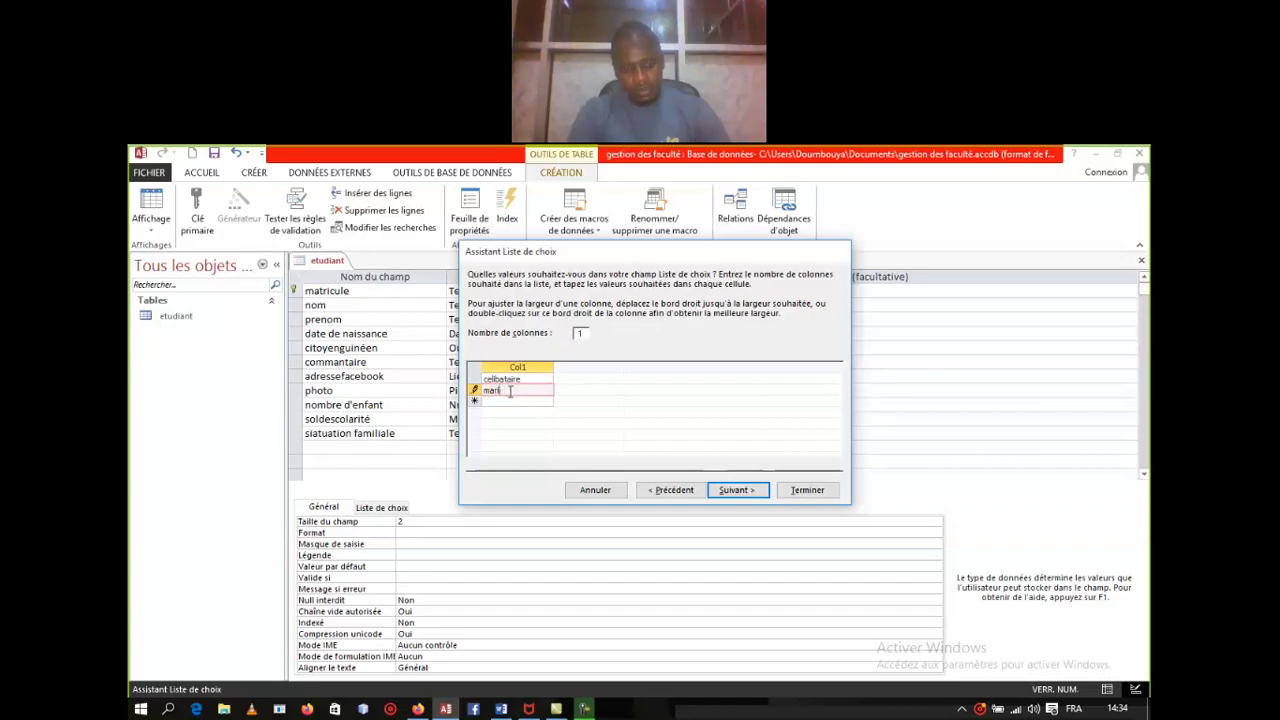
type("(é")
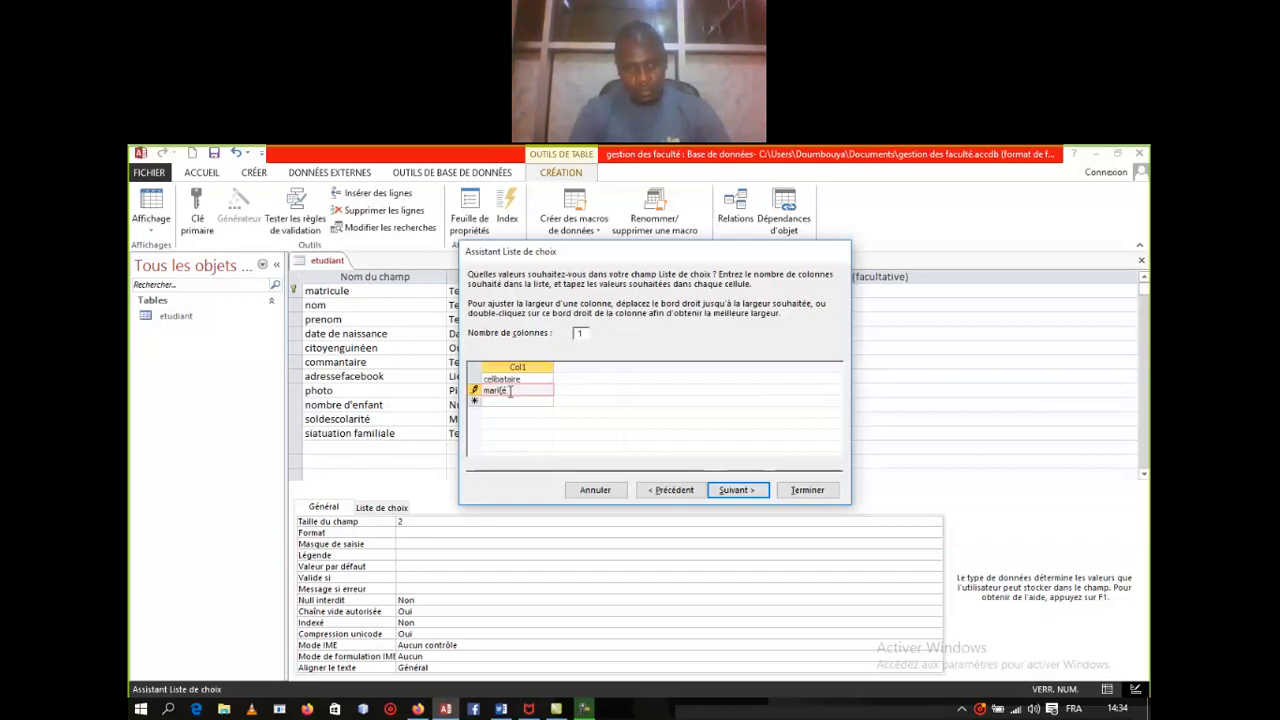
type(")e")
left_click(511, 401)
type("divorc(é")
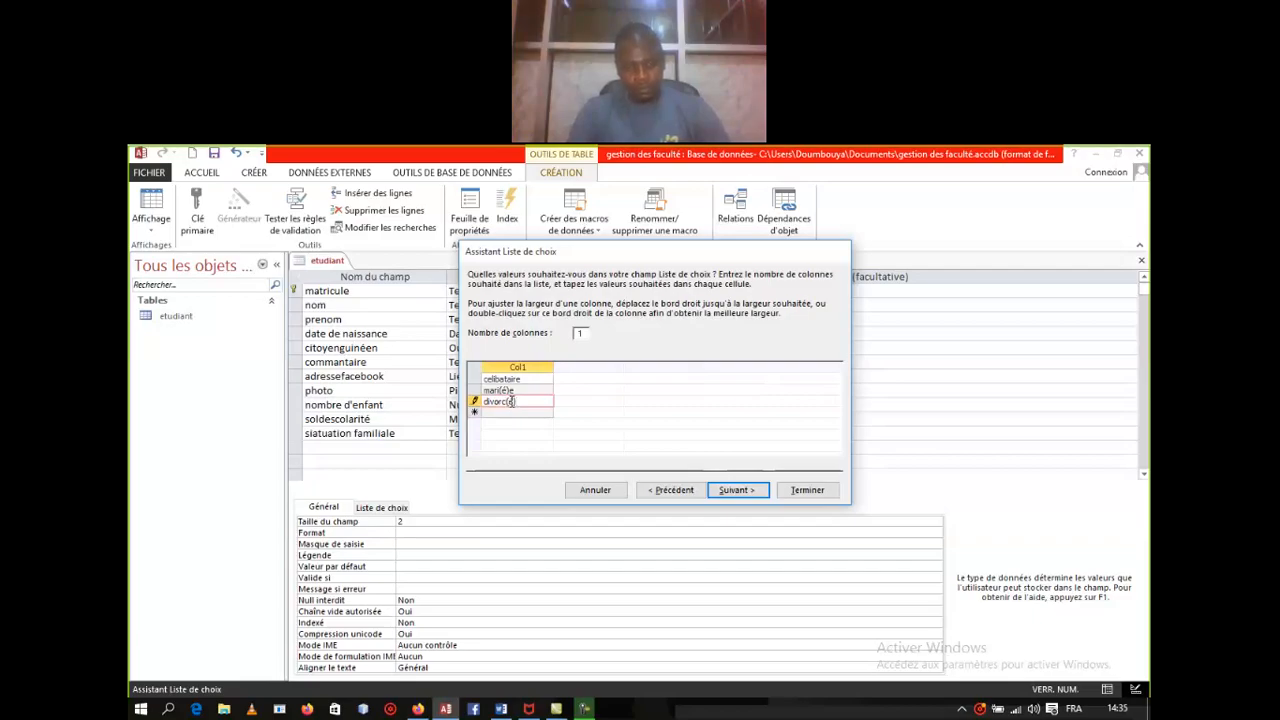
type("e")
key("Return")
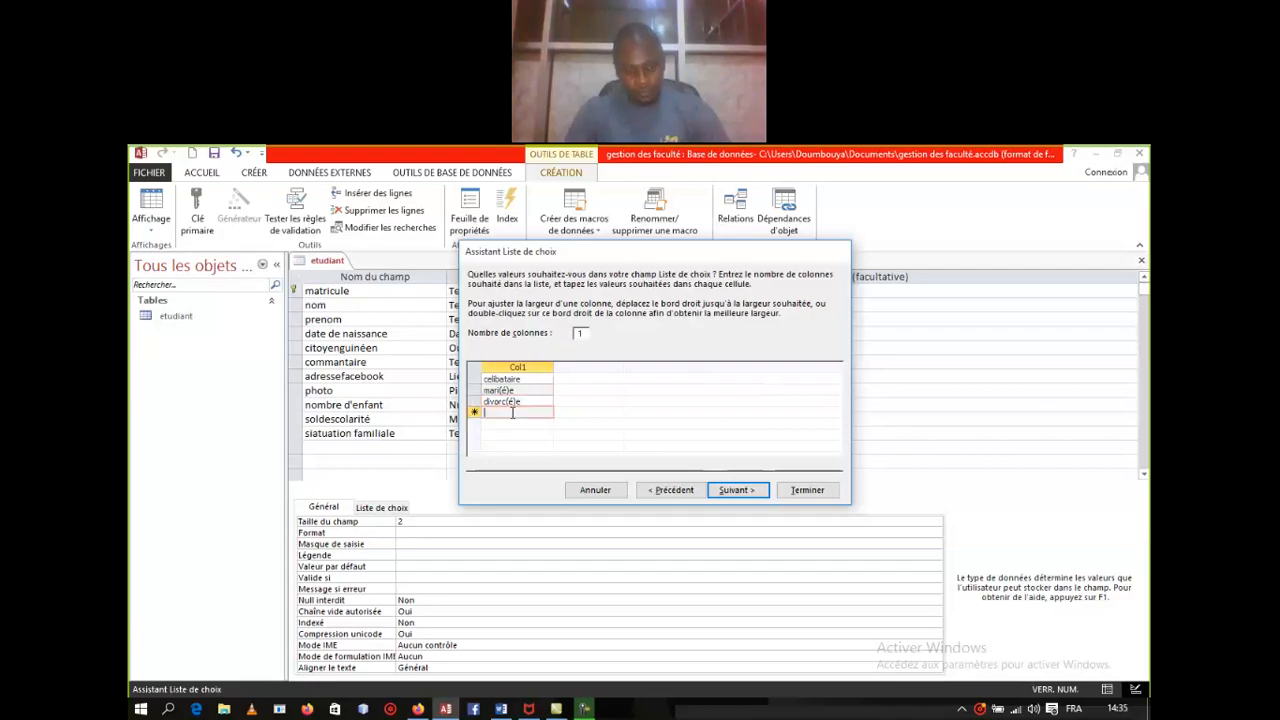
type("veuf")
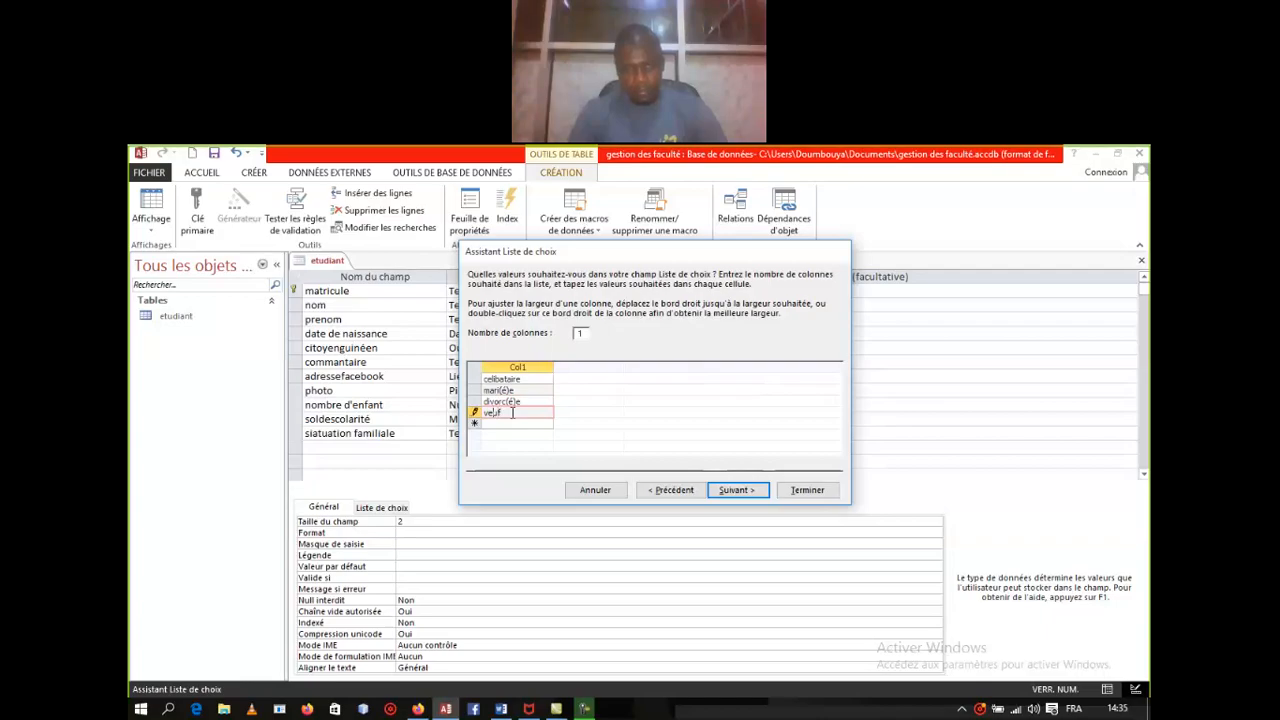
type("oeuf(ve)")
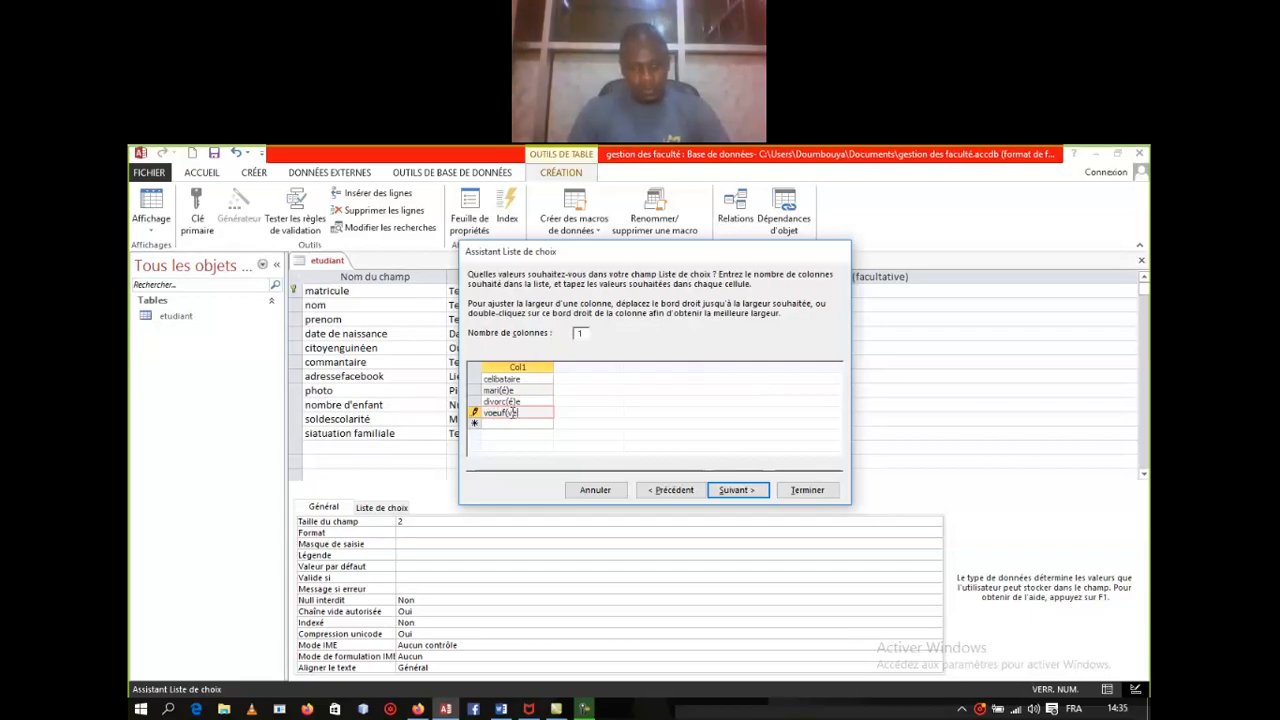
left_click(729, 490)
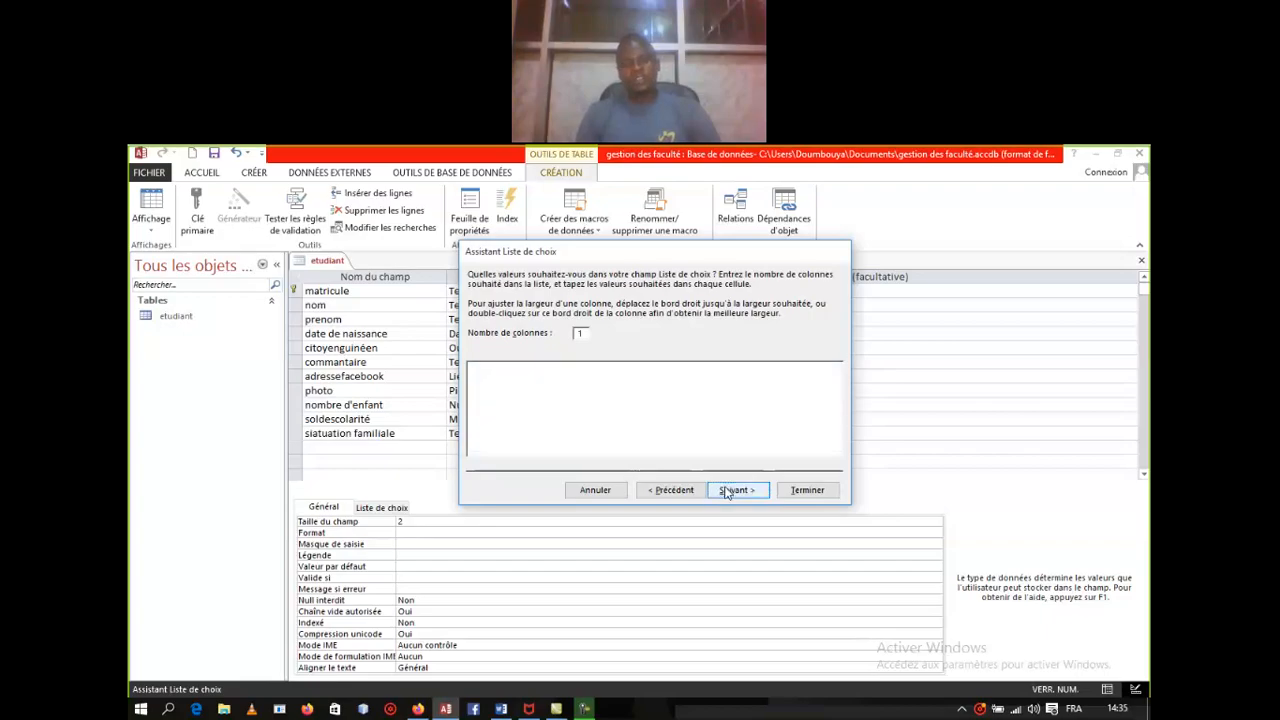
left_click(807, 490)
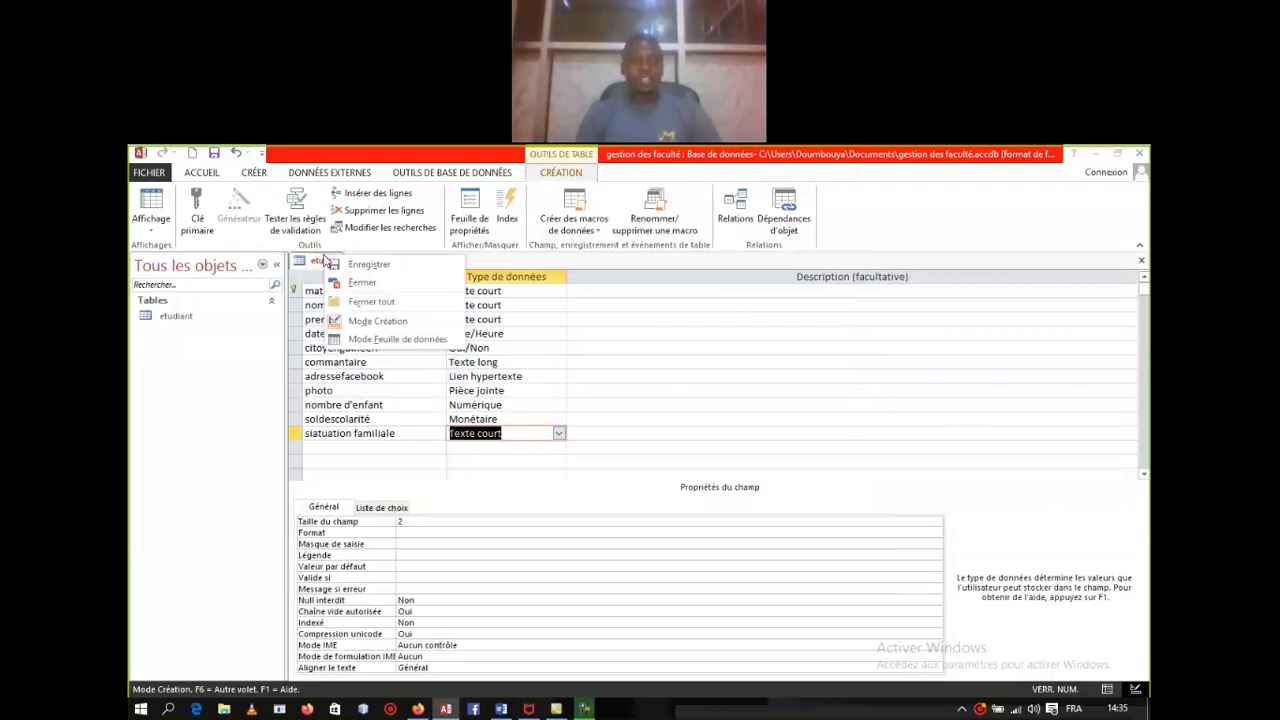
Step: Save the etudiant table, show its records, and widen the date de naissance column
right_click(326, 261)
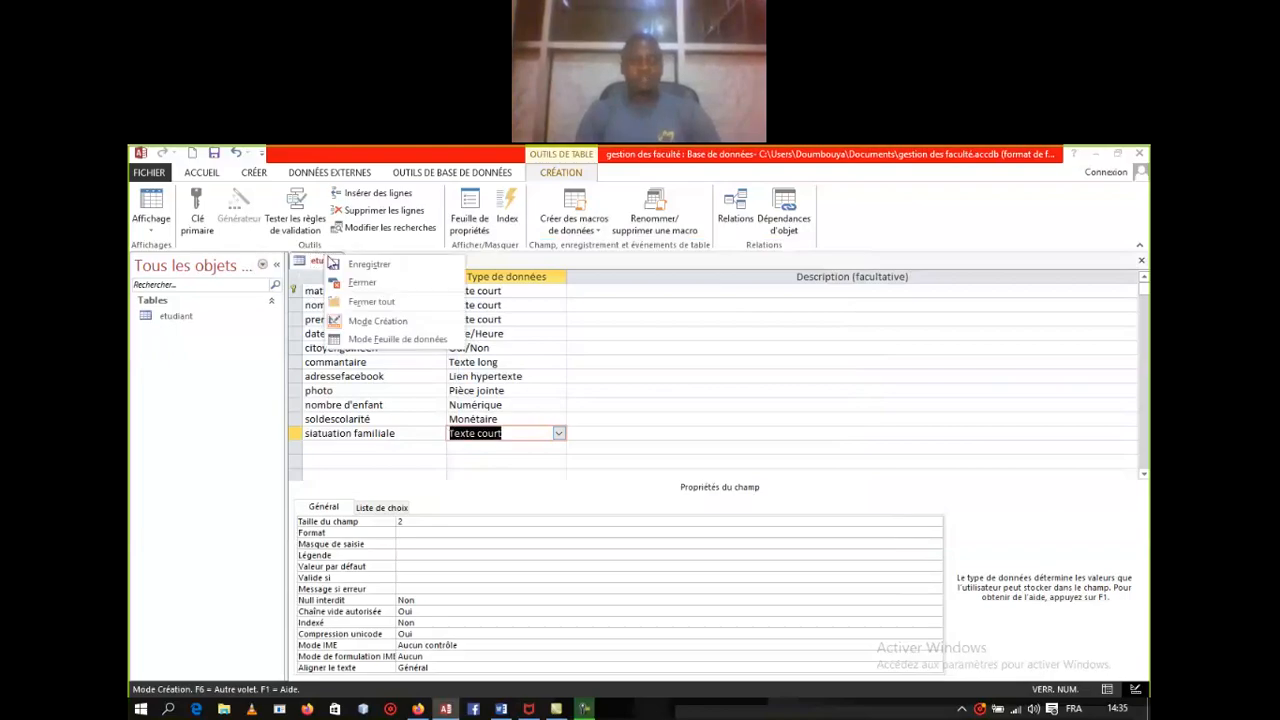
left_click(392, 340)
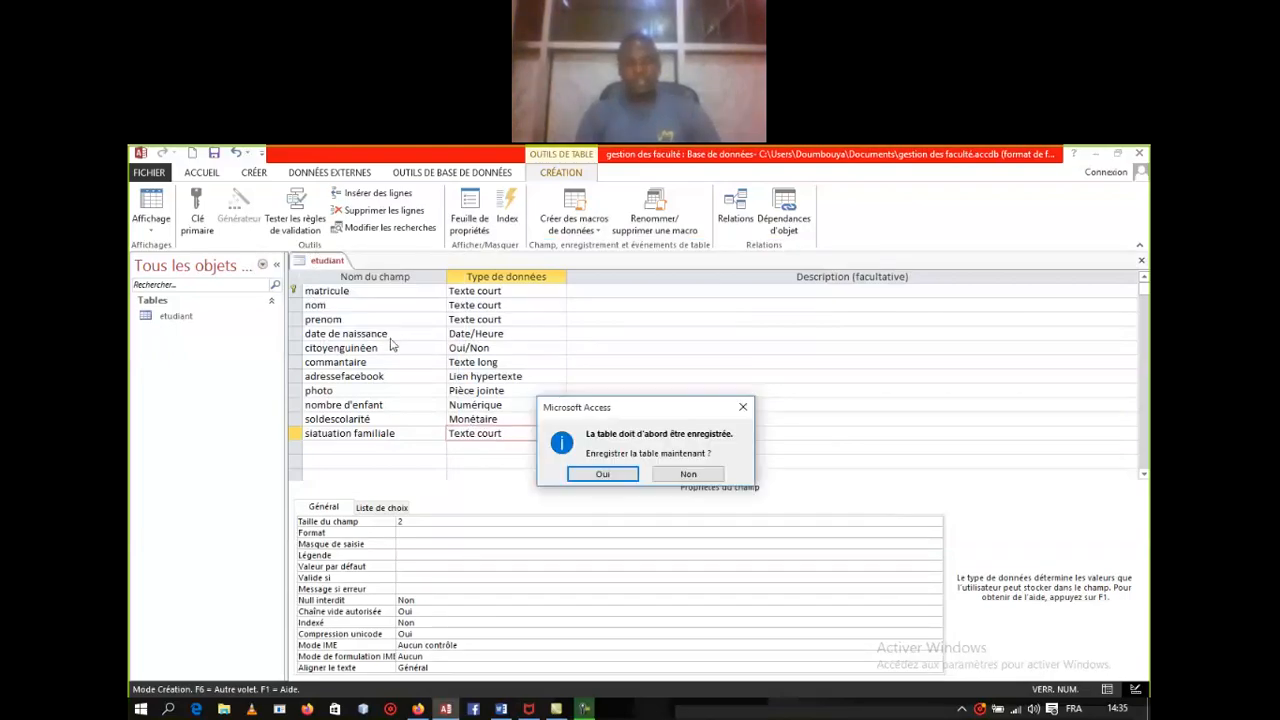
left_click(600, 475)
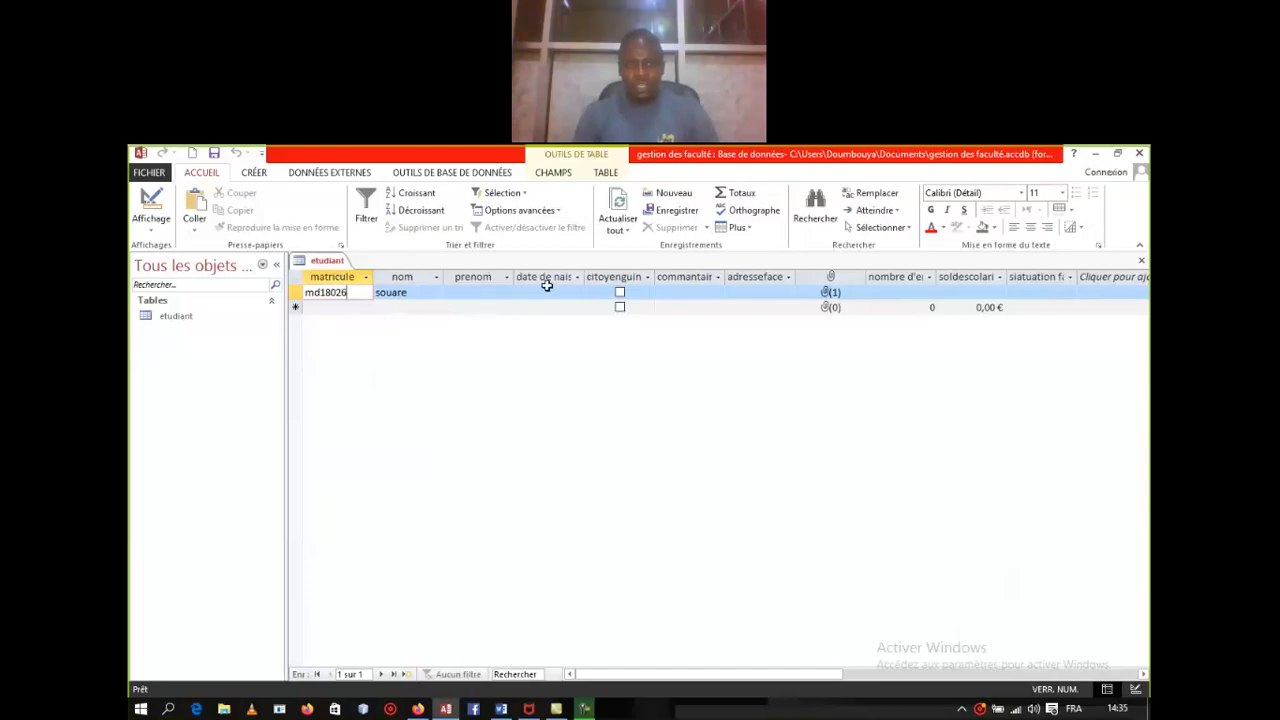
left_click_drag(583, 276, 629, 272)
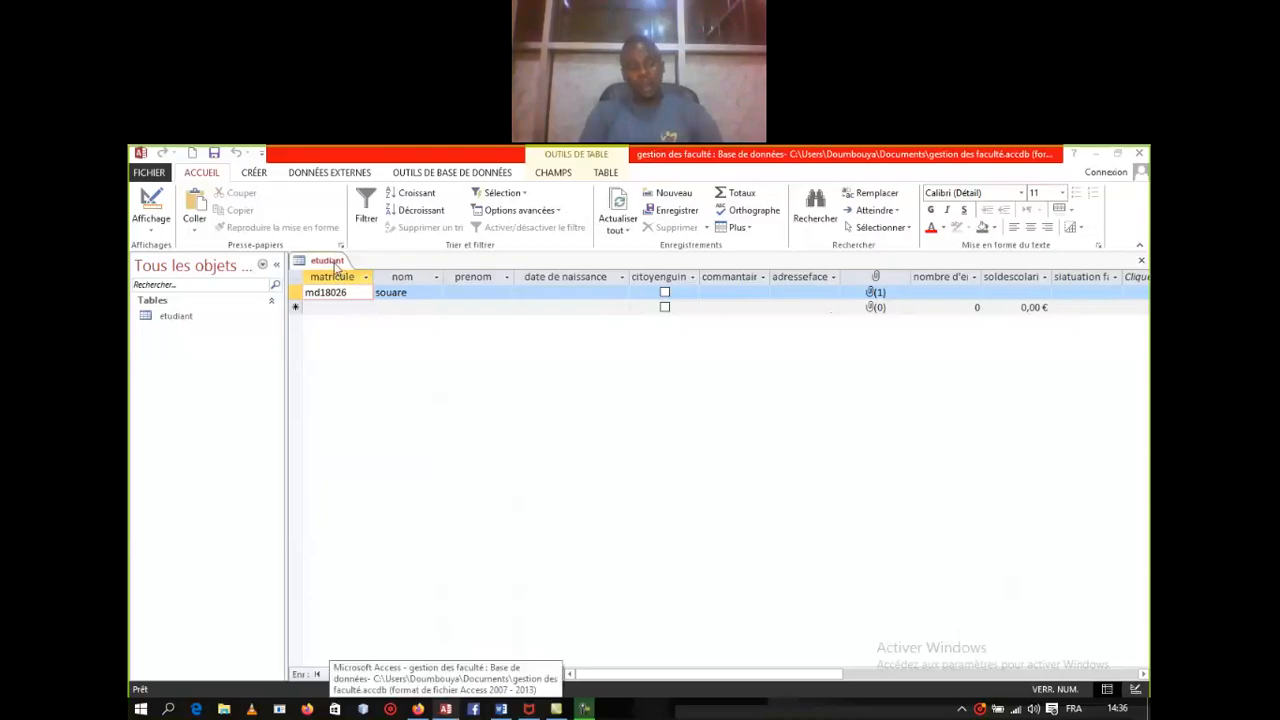
Step: Switch the etudiant table to Mode Création, then back to Mode Feuille de données
right_click(336, 262)
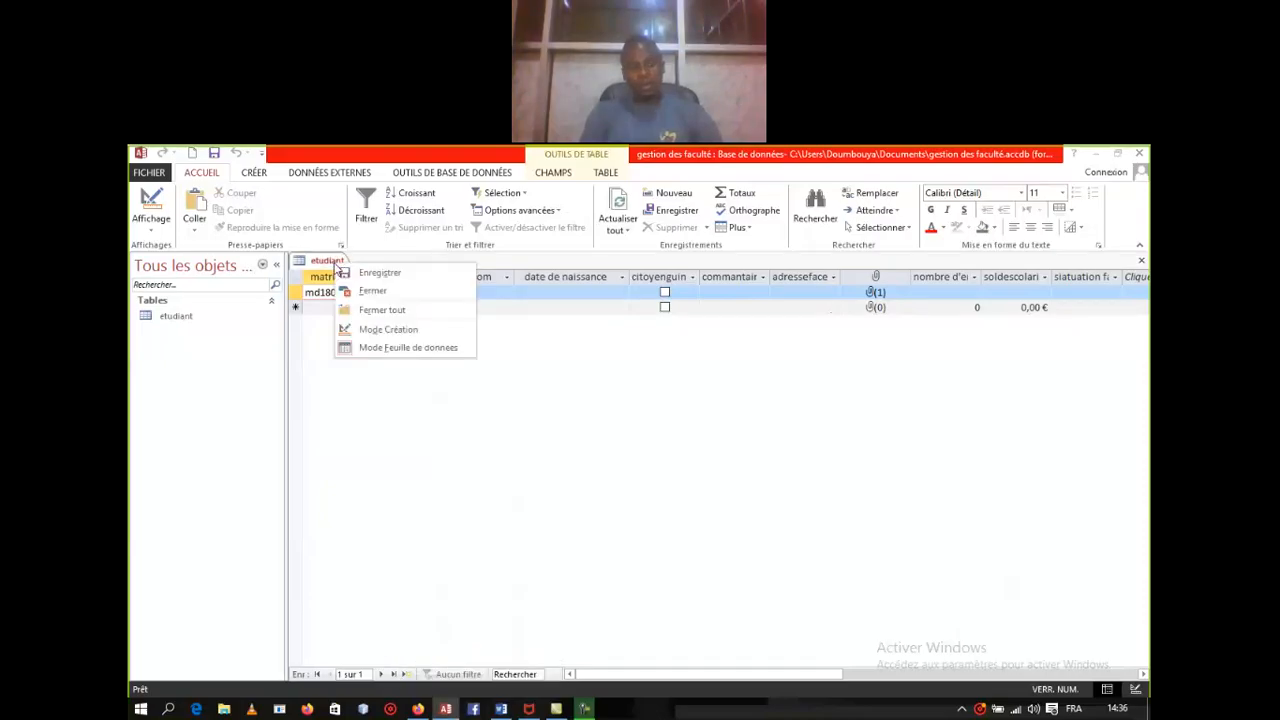
left_click(380, 329)
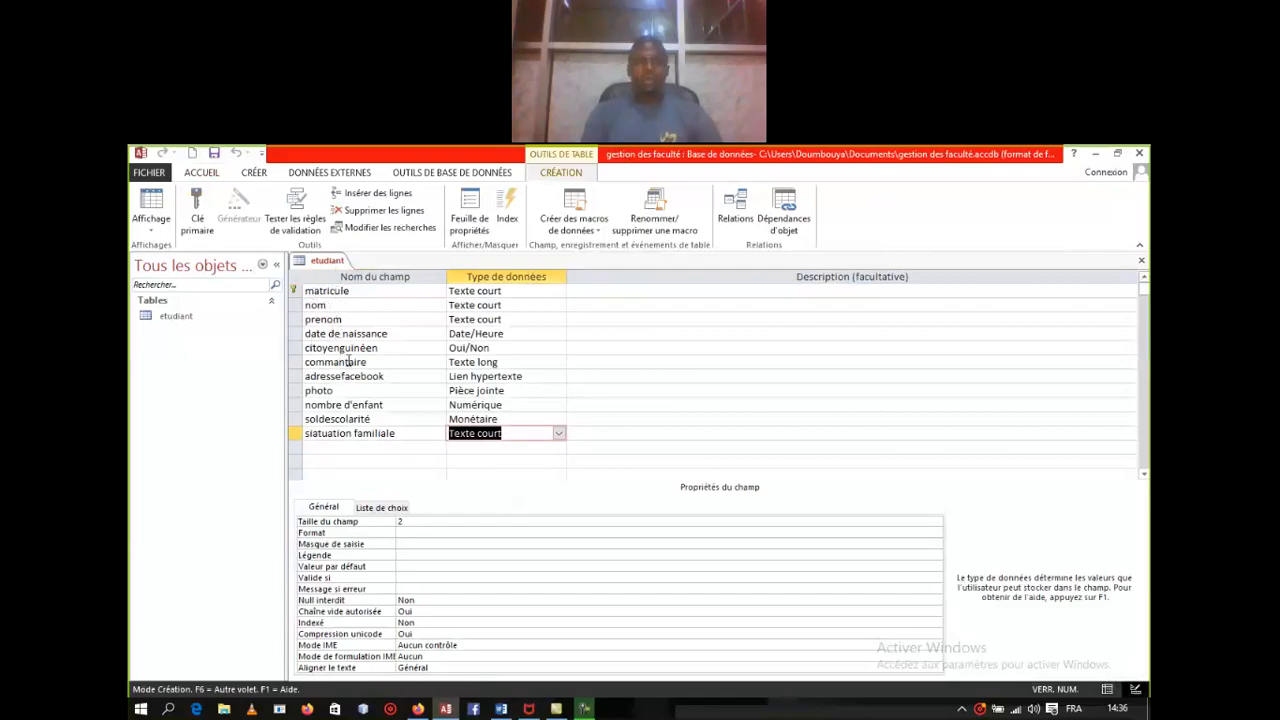
right_click(333, 266)
left_click(368, 347)
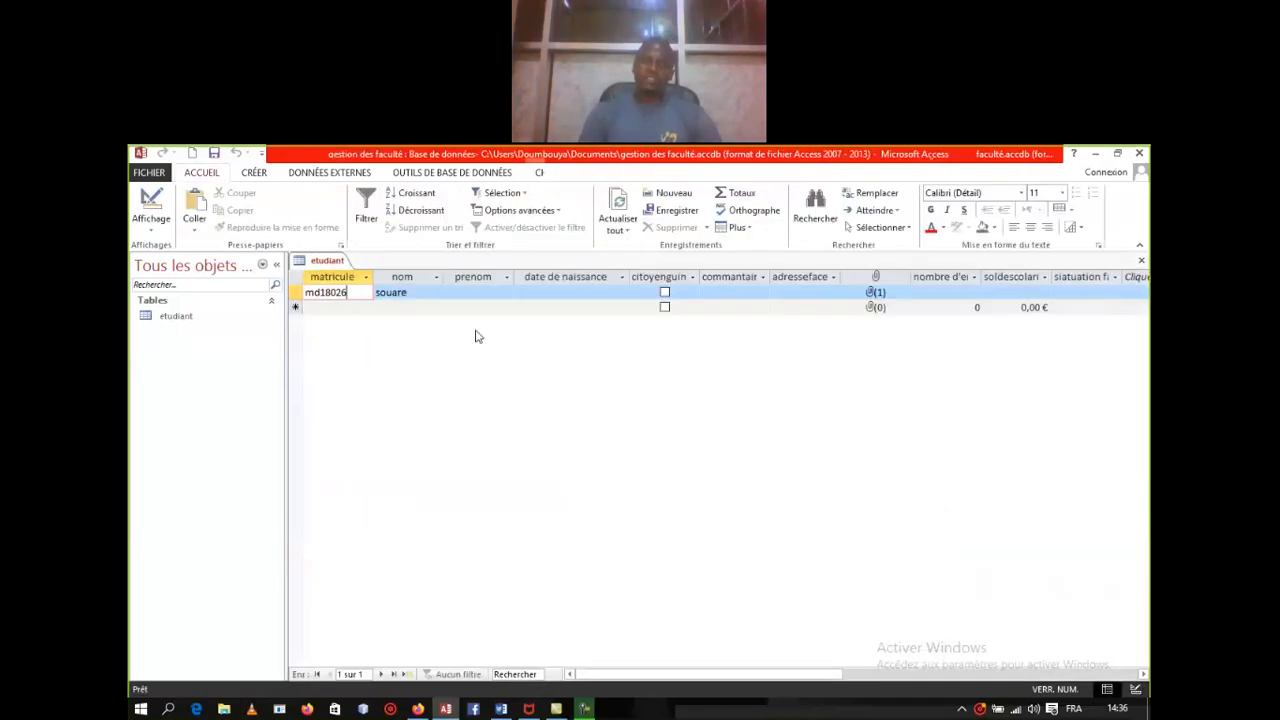
Step: Add a second student record with its matricule and last name
left_click(360, 306)
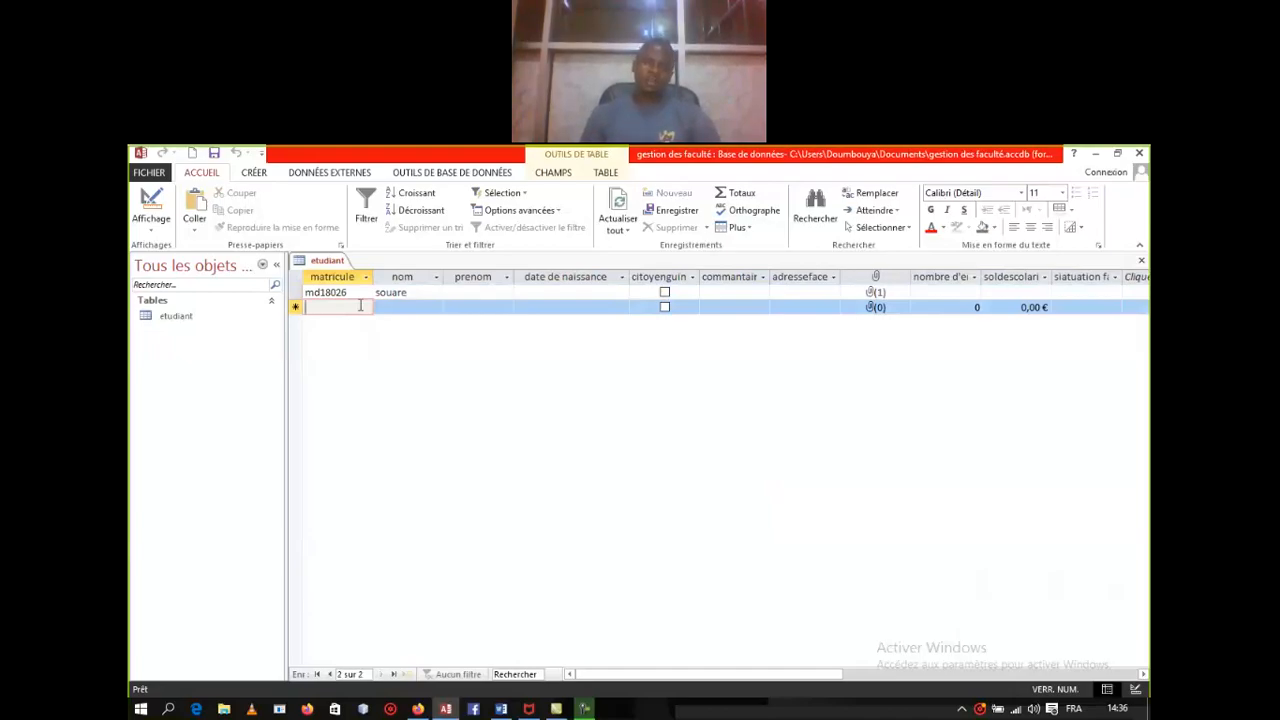
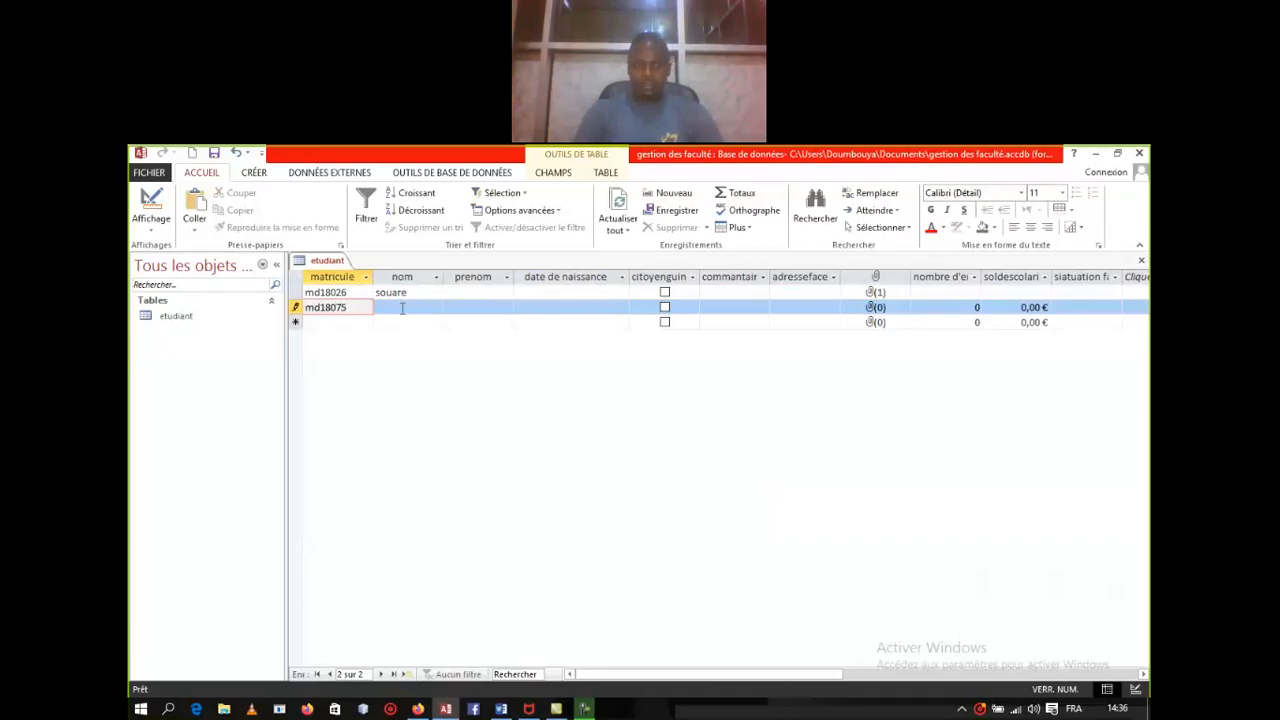
left_click(402, 308)
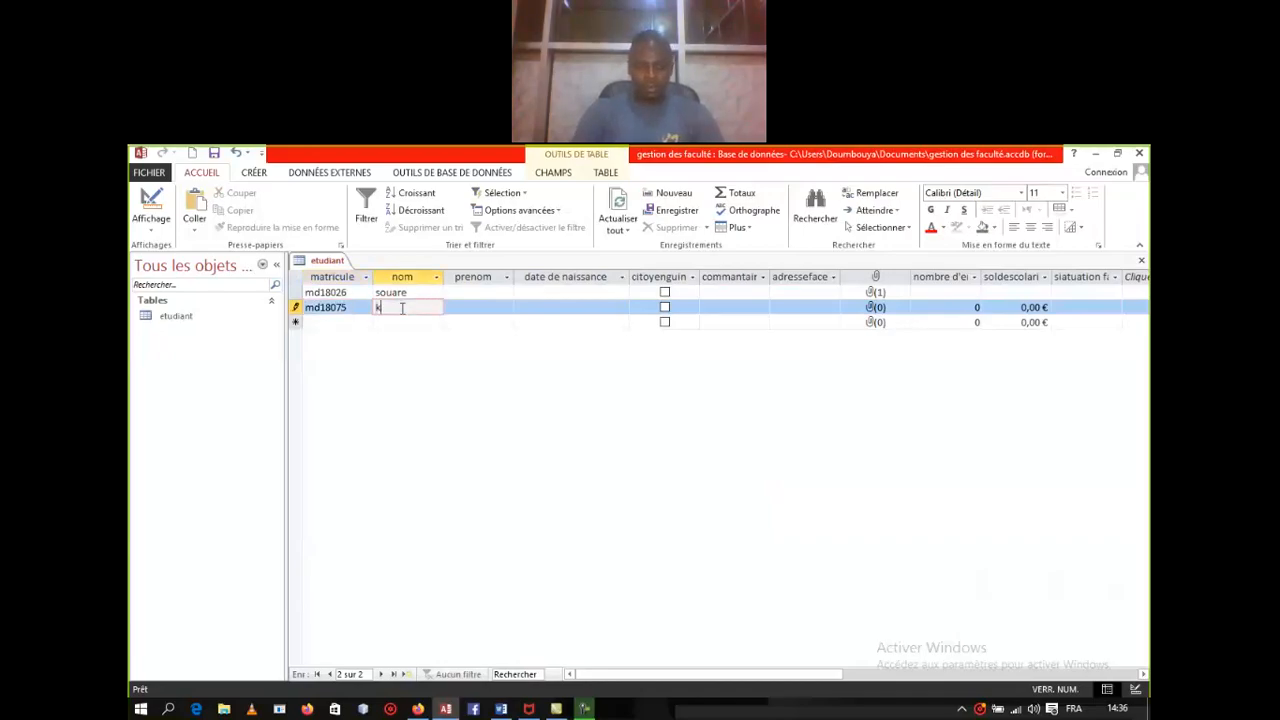
type("k")
key("BackSpace")
type("diallo")
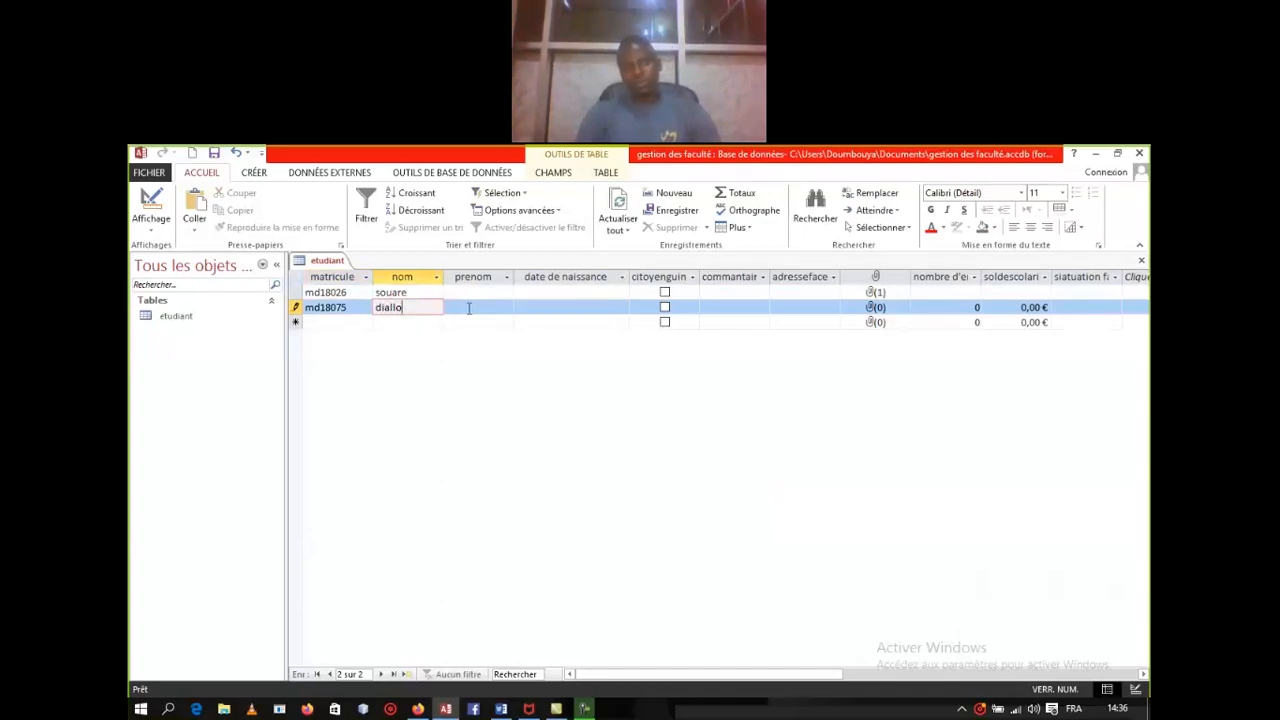
left_click(469, 308)
Step: Begin typing the first student's first name in the prenom cell
left_click(464, 291)
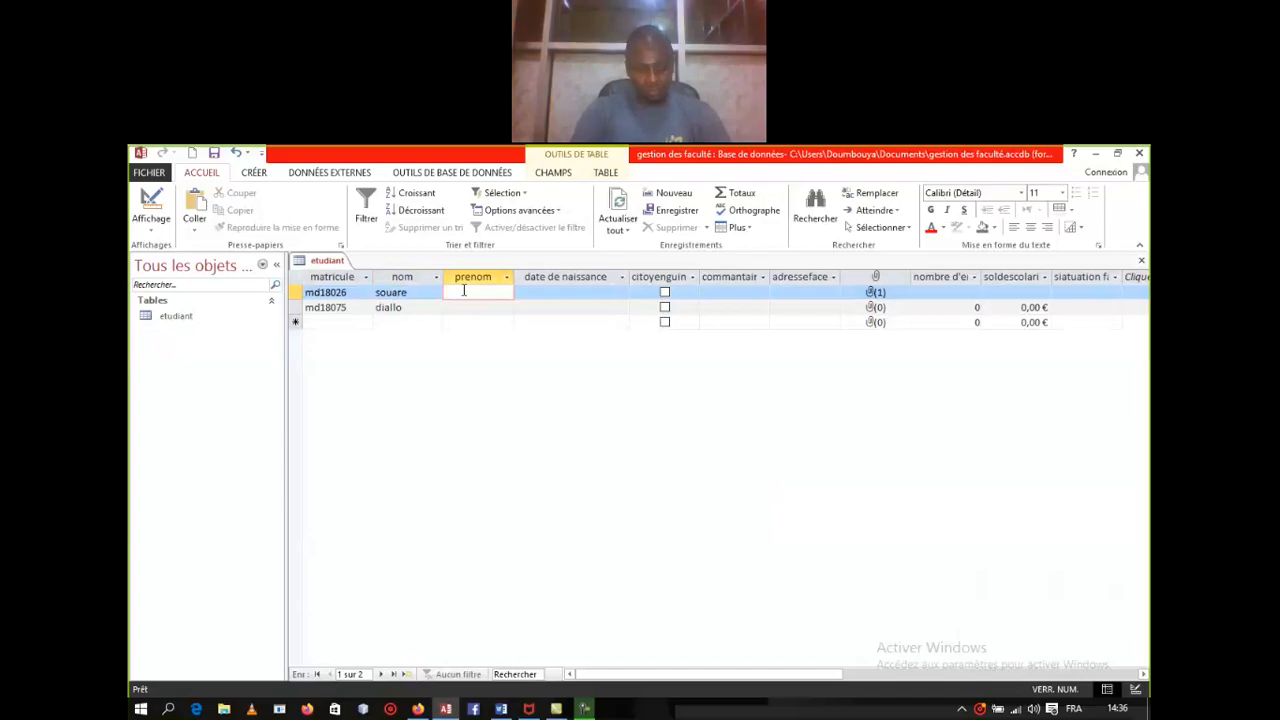
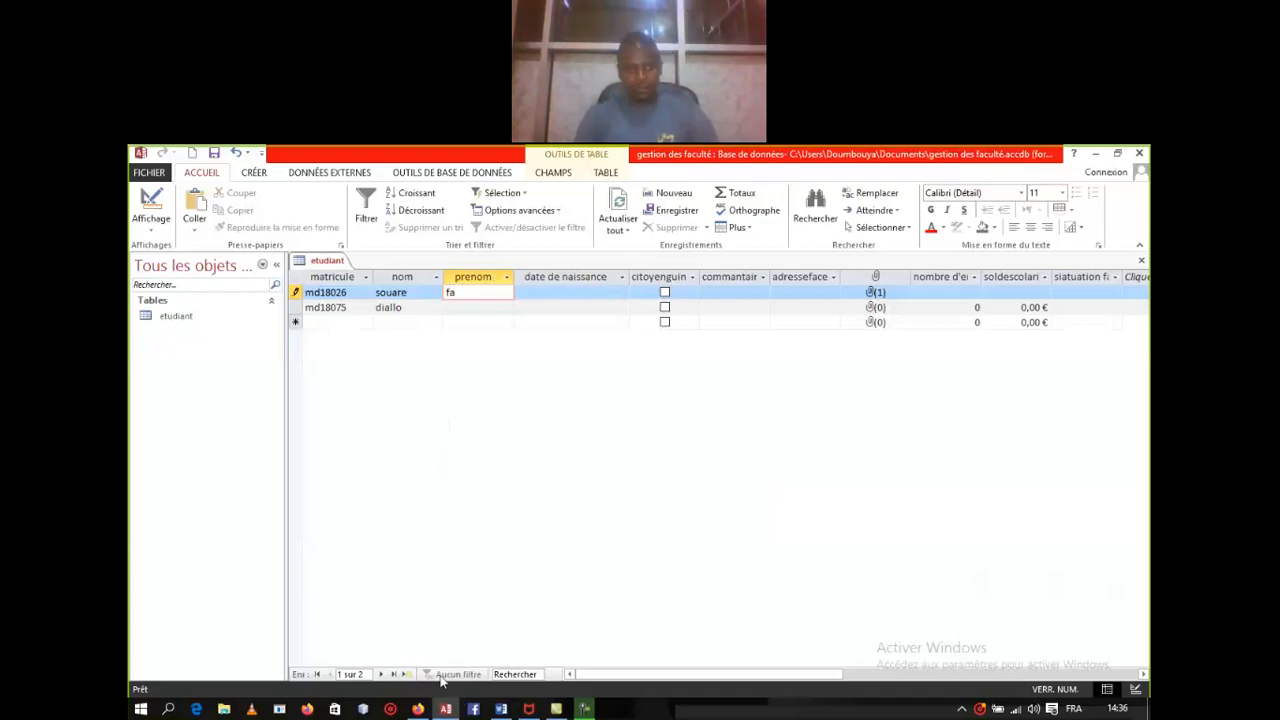
right_click(322, 260)
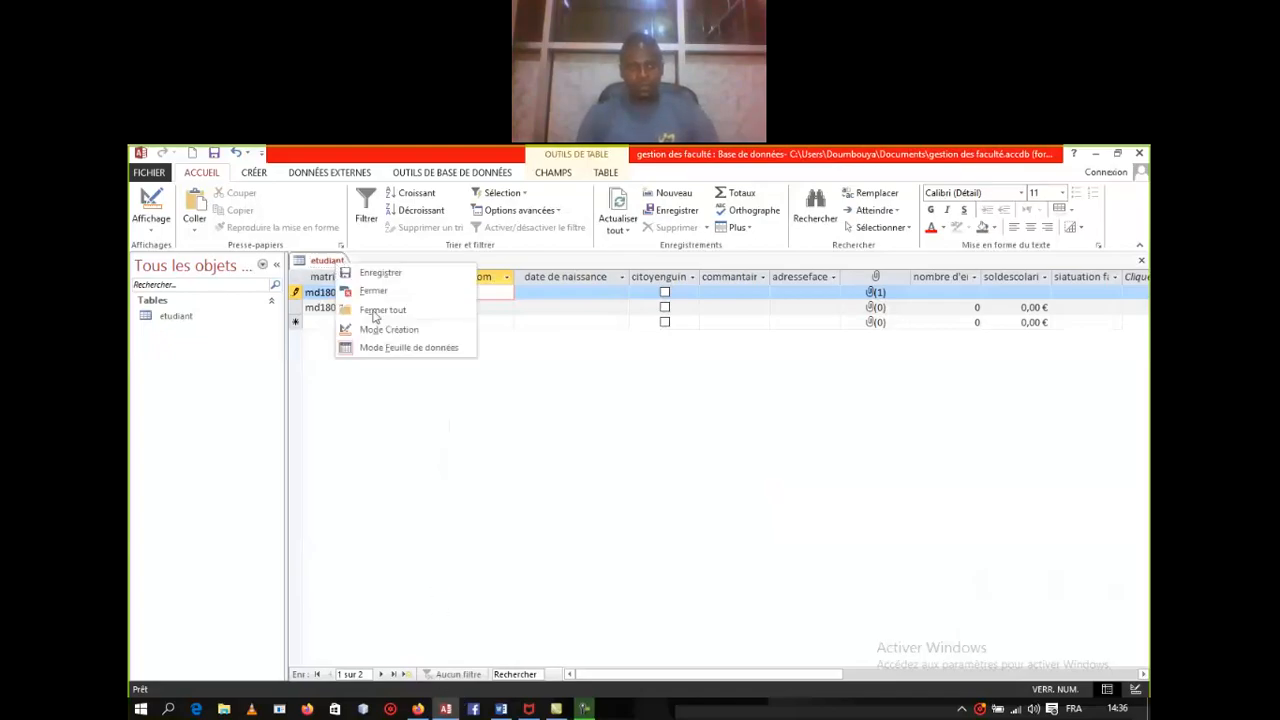
Step: In Design view, set the Taille du champ of prenom and siatuation familiale to 255
left_click(387, 330)
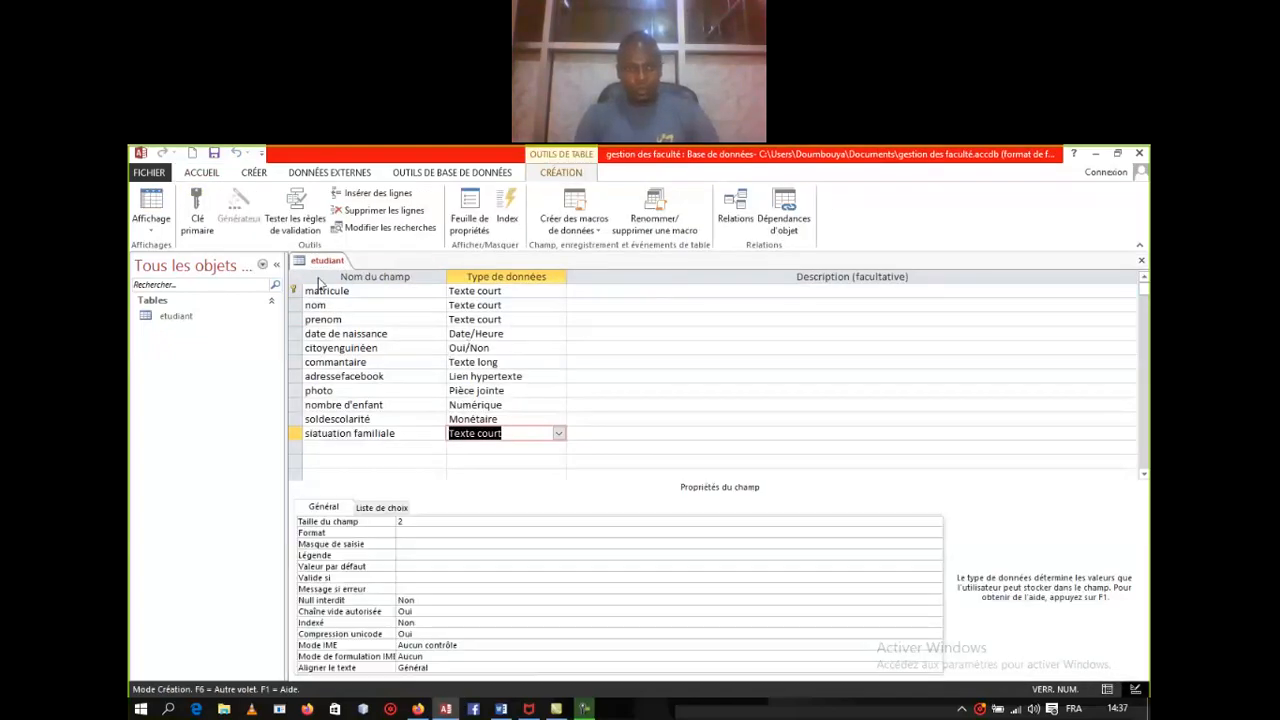
left_click(333, 306)
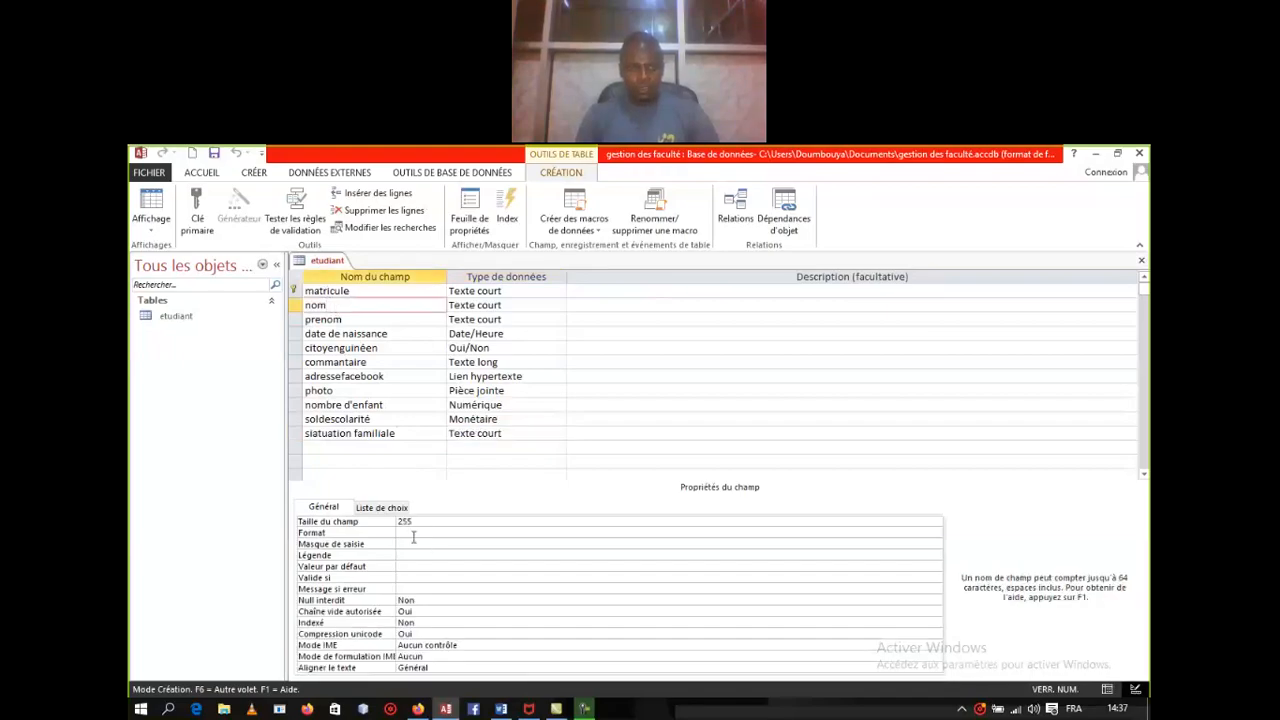
left_click(346, 320)
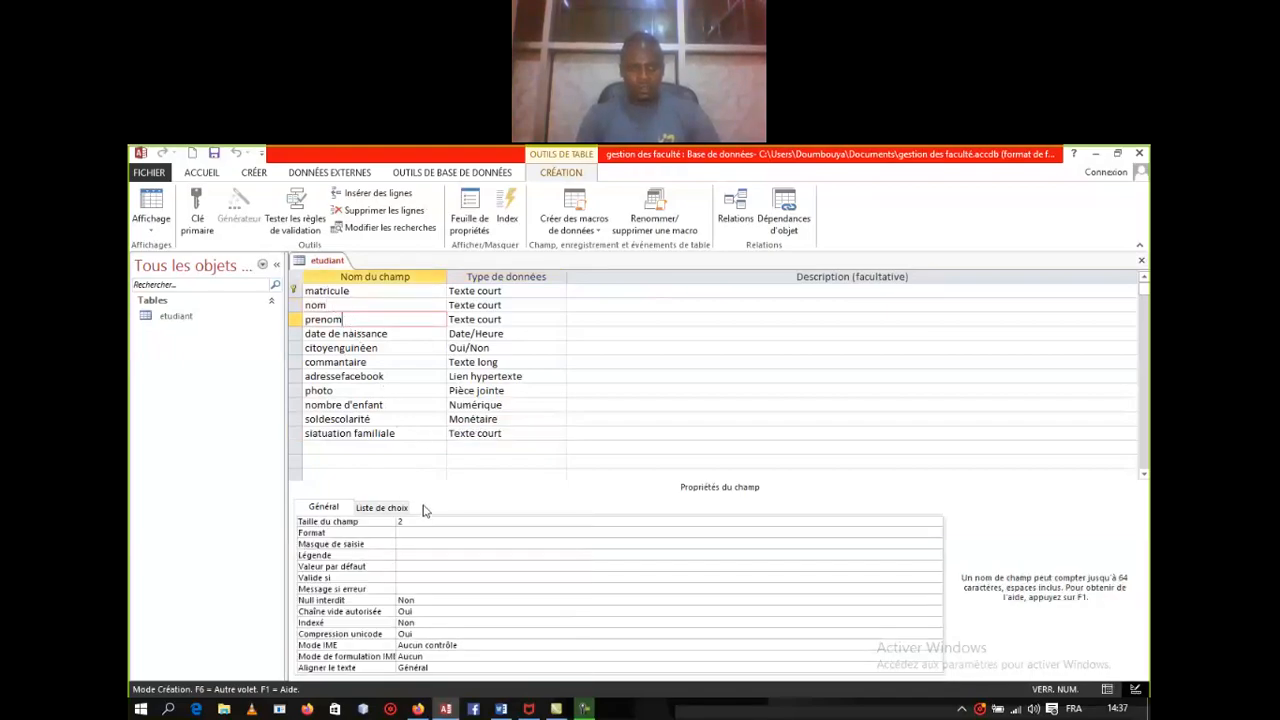
left_click(421, 522)
key("BackSpace")
key("BackSpace")
type("55")
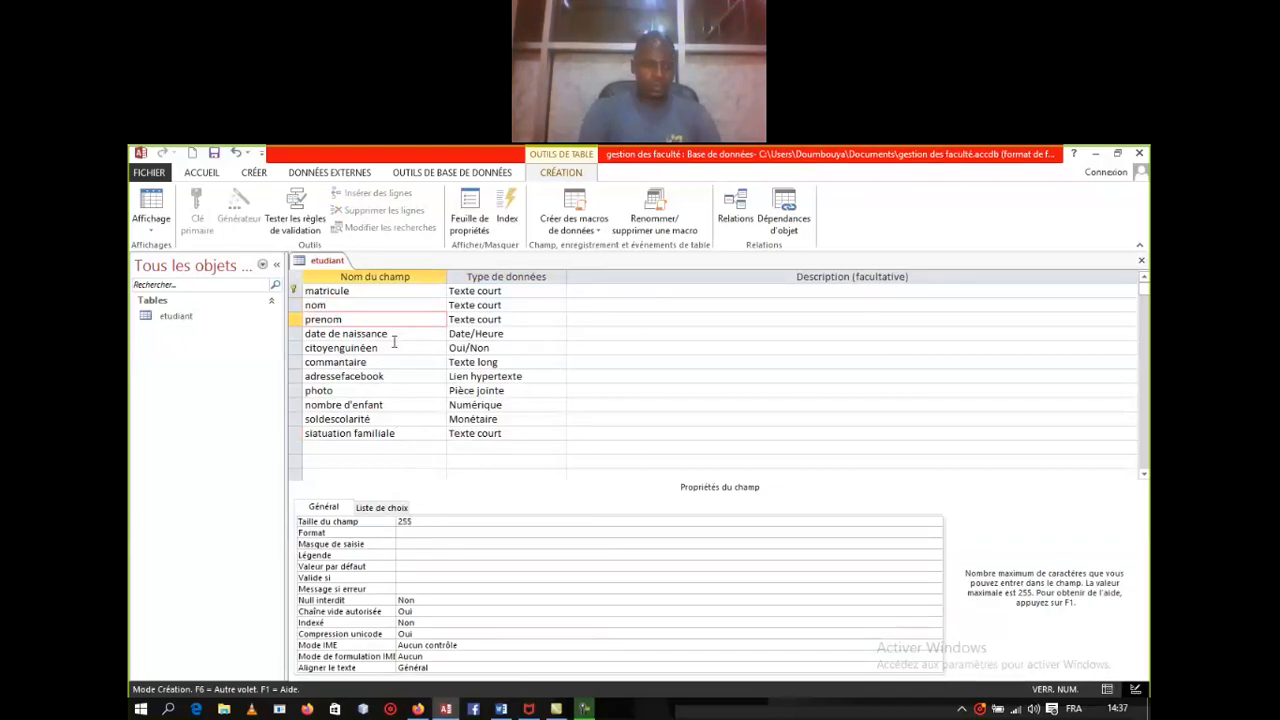
left_click(492, 433)
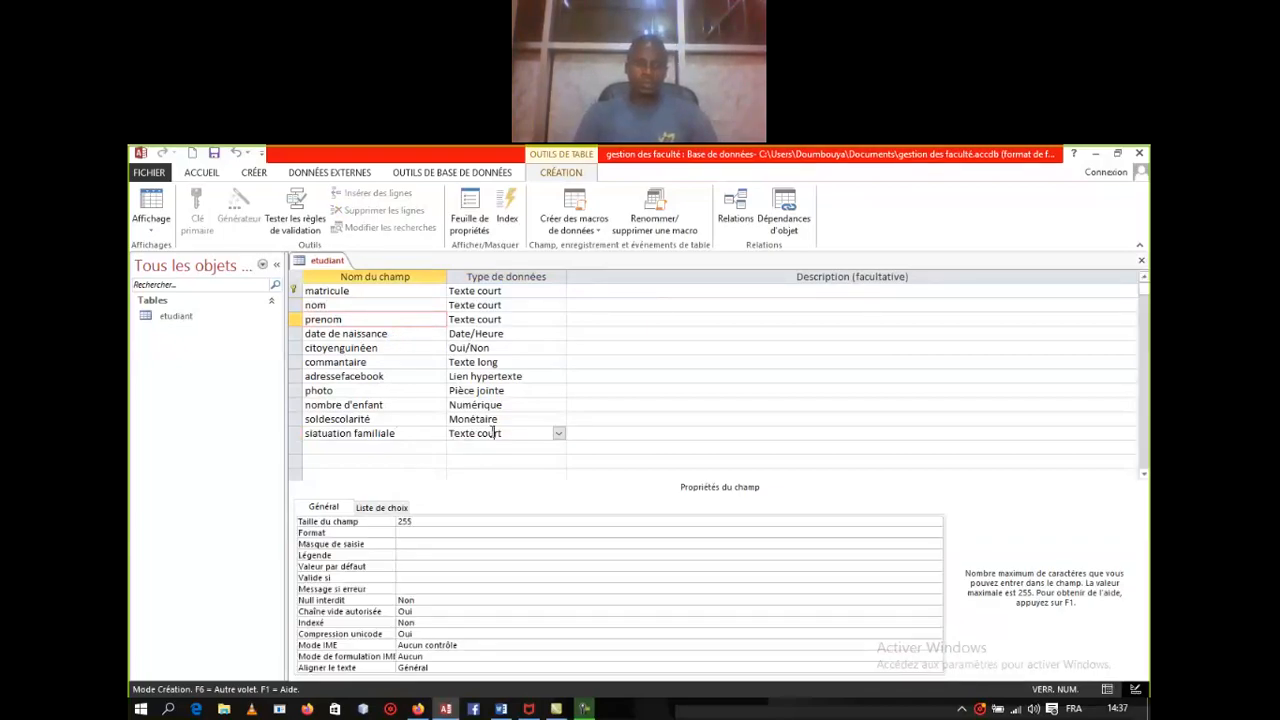
left_click(429, 520)
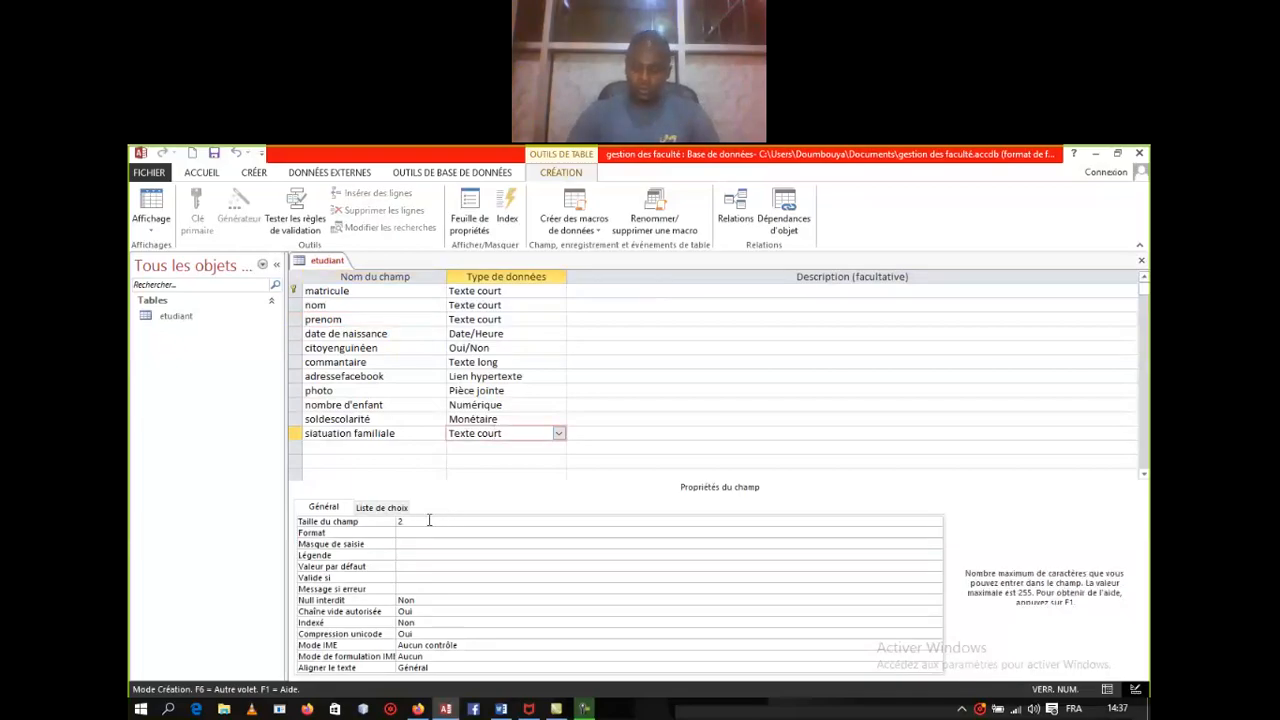
type("55")
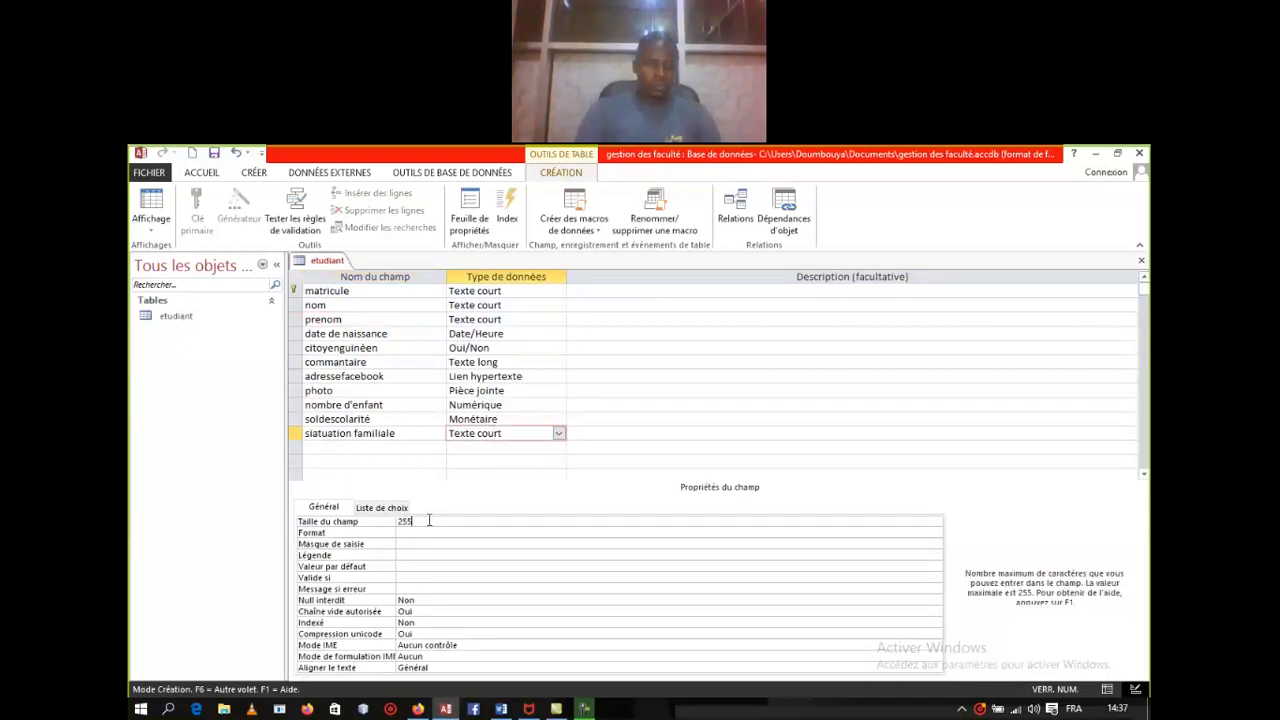
Step: Return the etudiant table to Mode Feuille de données
right_click(318, 261)
left_click(378, 324)
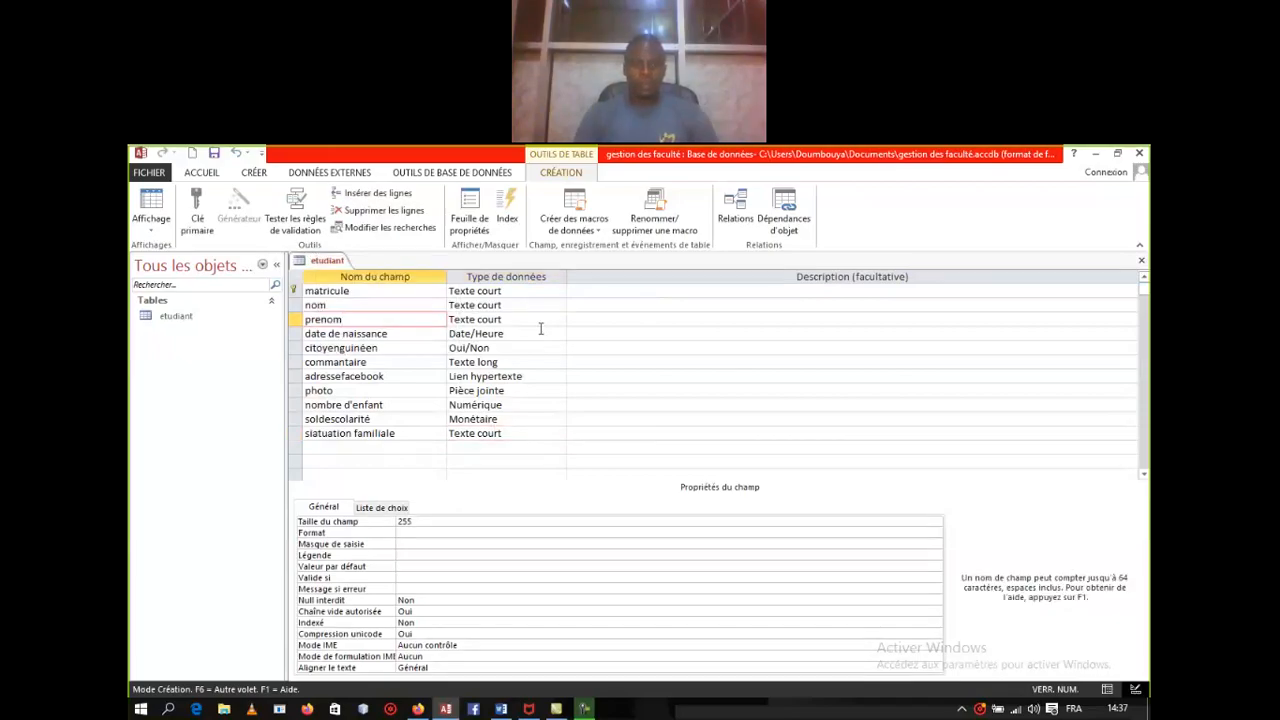
right_click(334, 261)
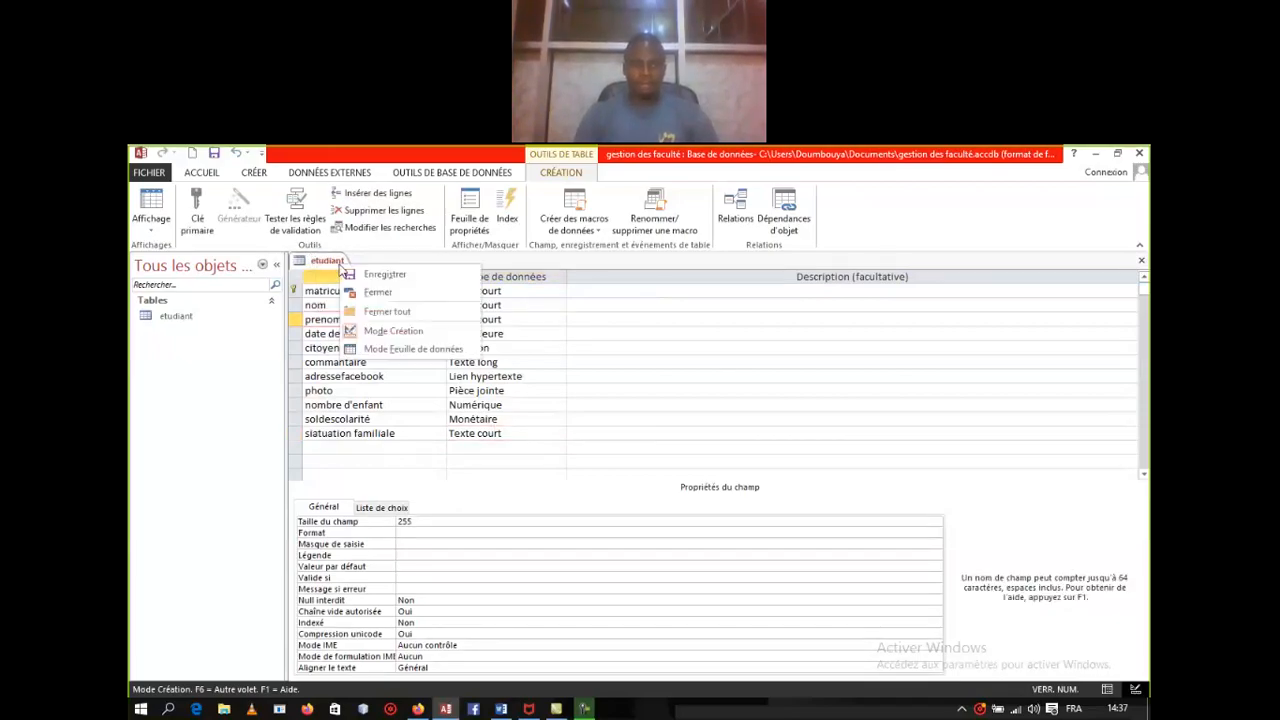
left_click(412, 349)
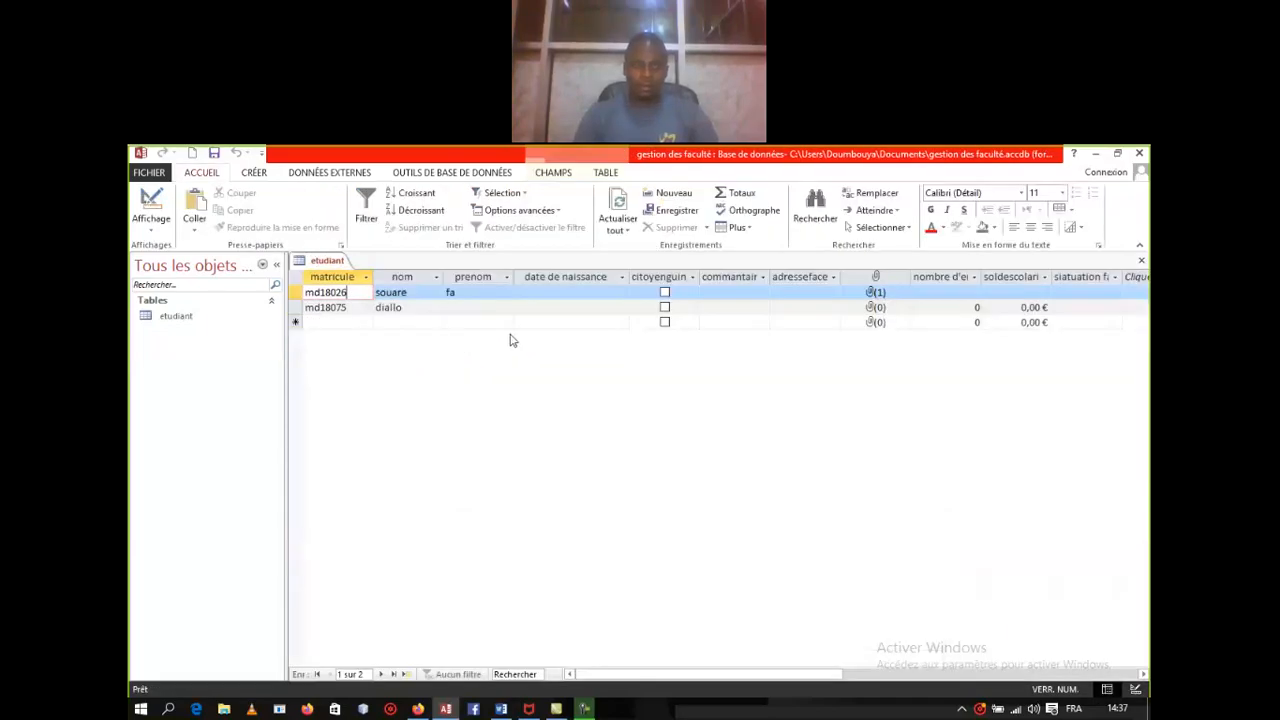
Step: Finish the first student's first name and enter birth date 05/10/2003
left_click(470, 292)
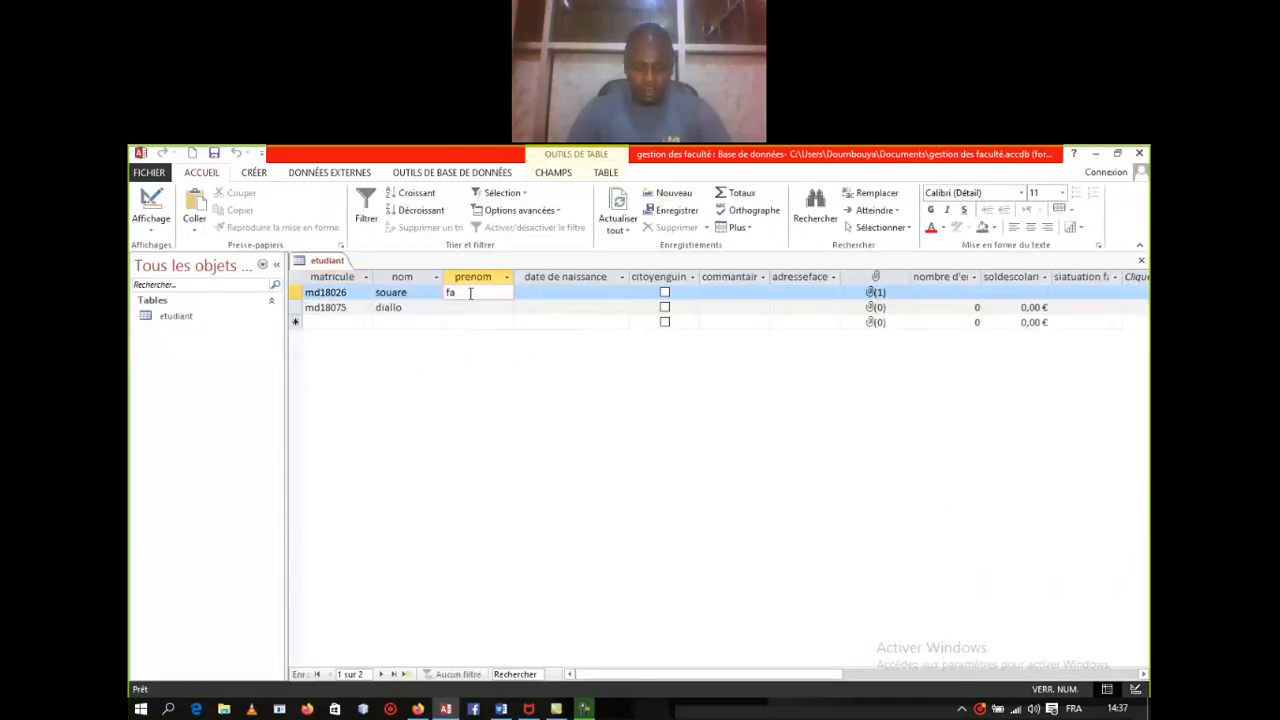
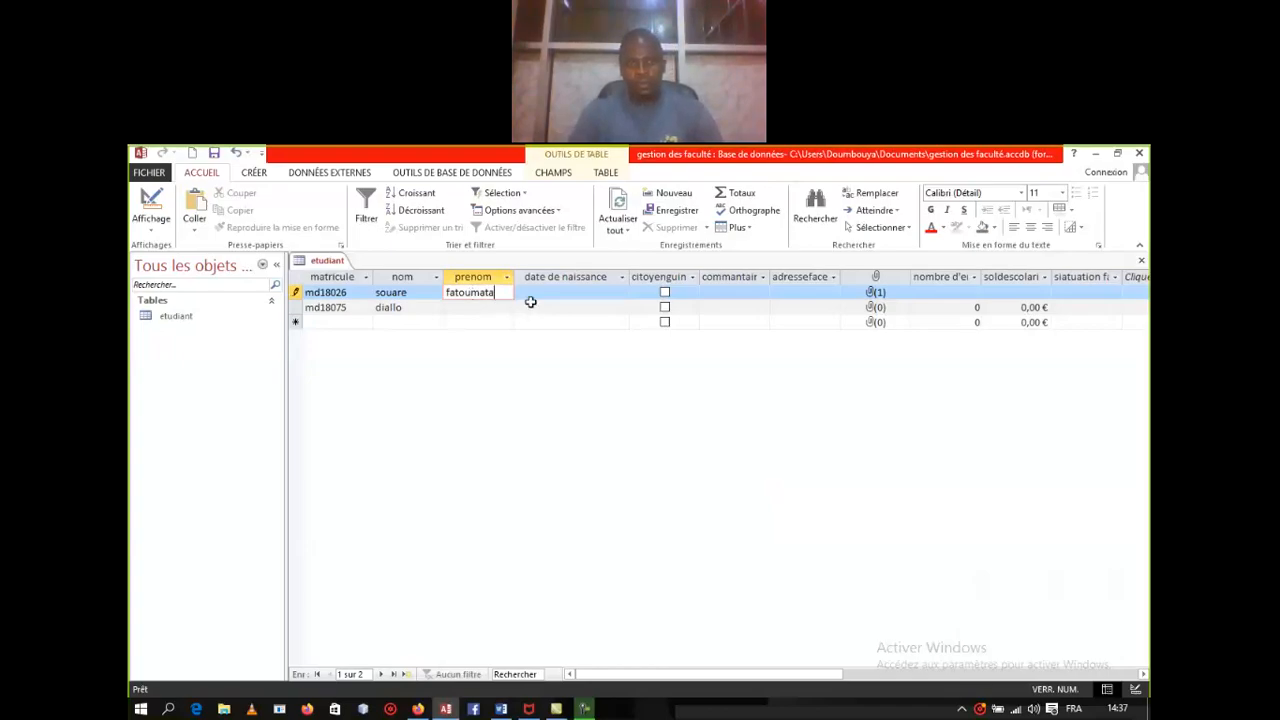
left_click(553, 294)
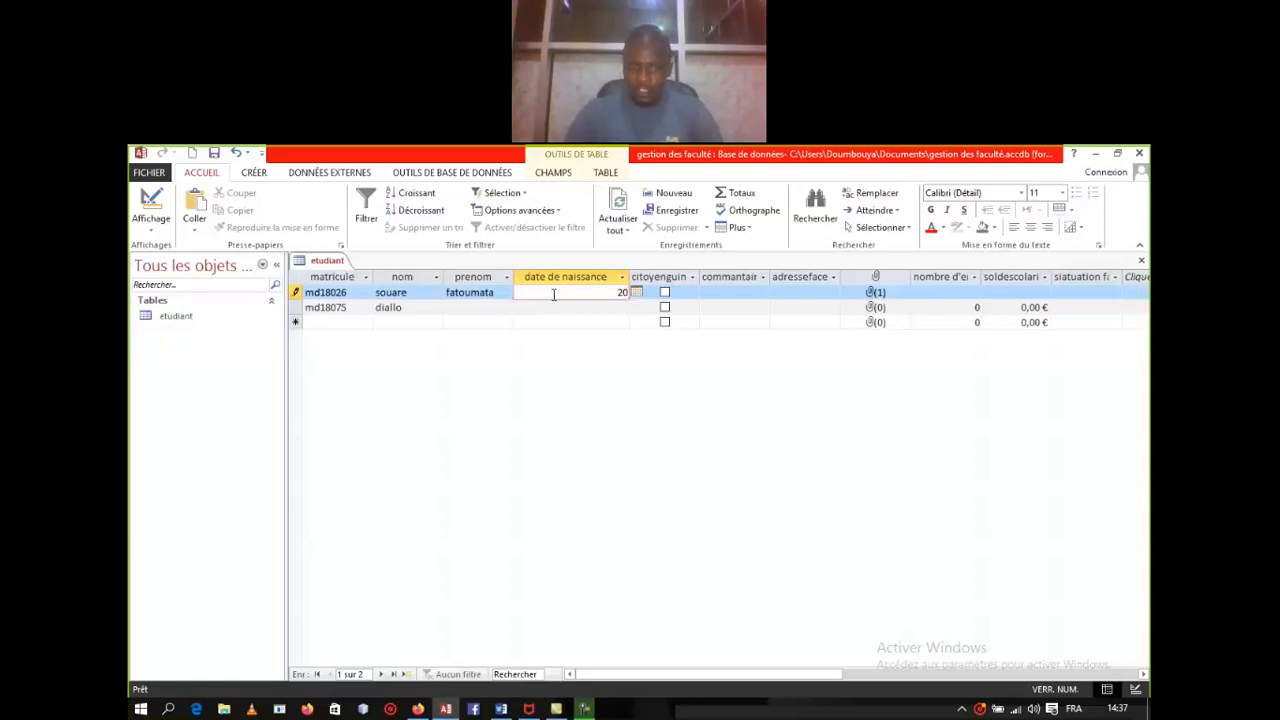
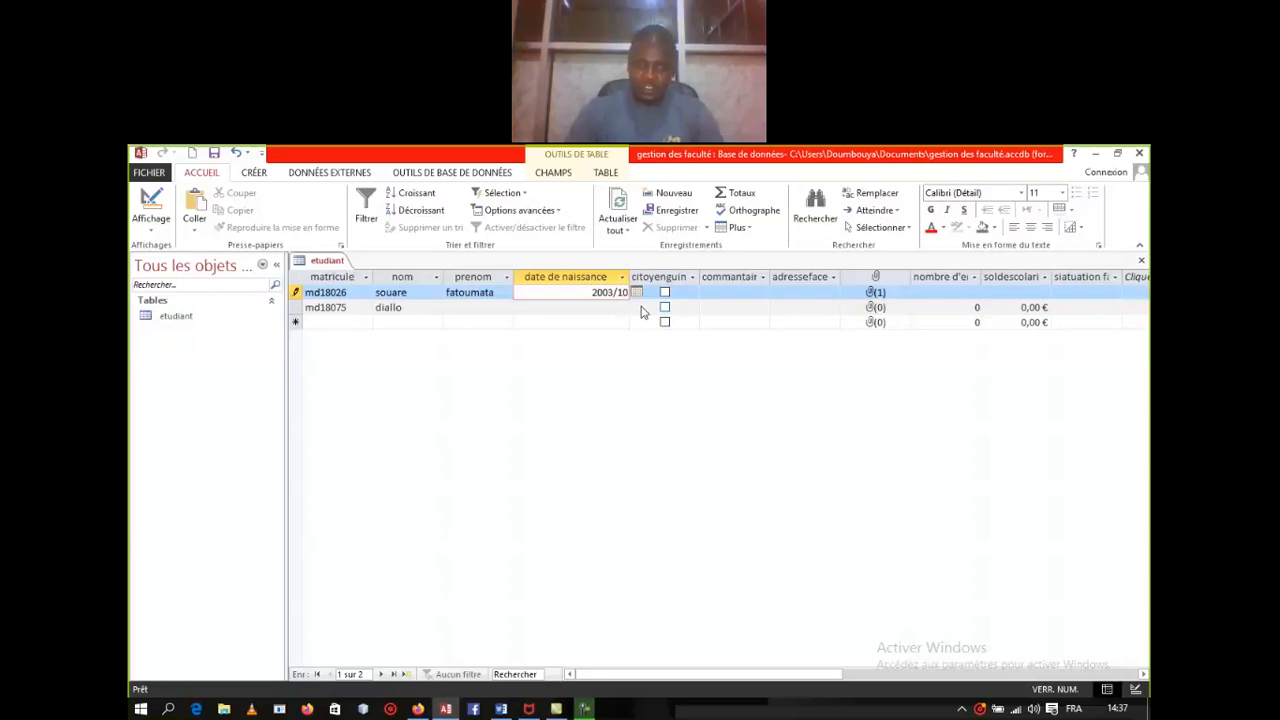
key("BackSpace")
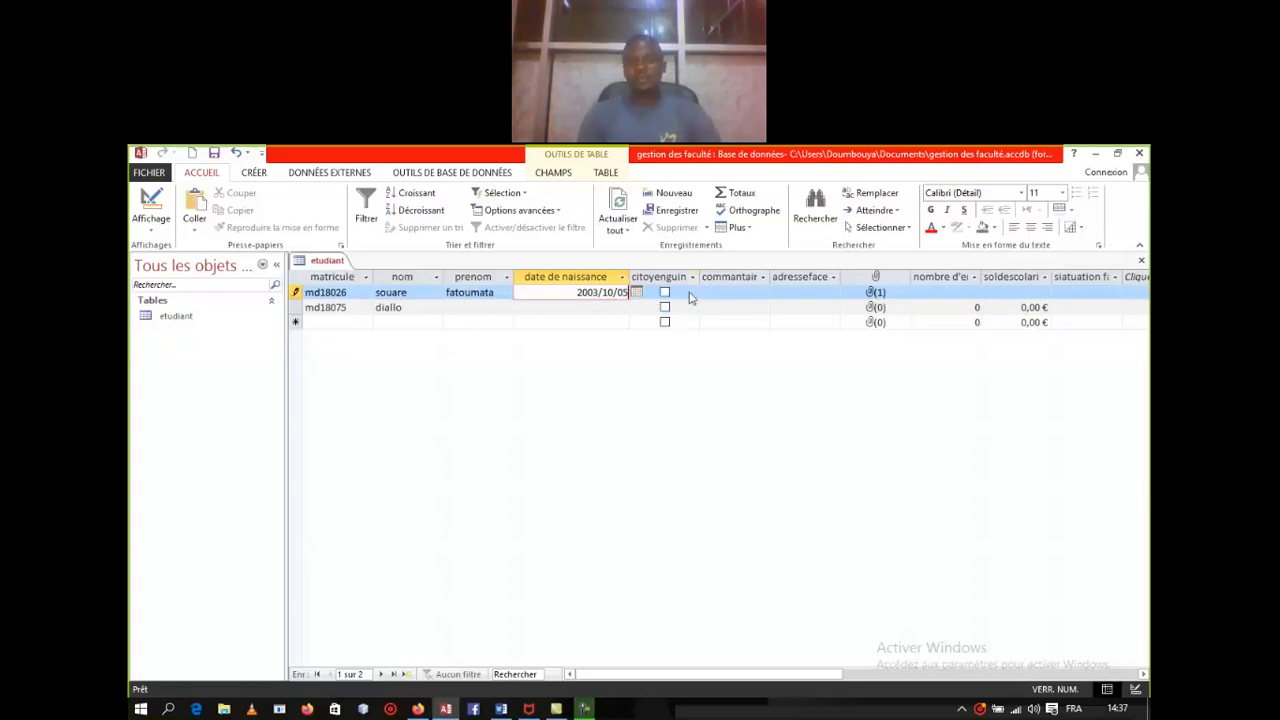
Step: Tick the first student's citoyenguinéen box and enter their Facebook address link
left_click(664, 292)
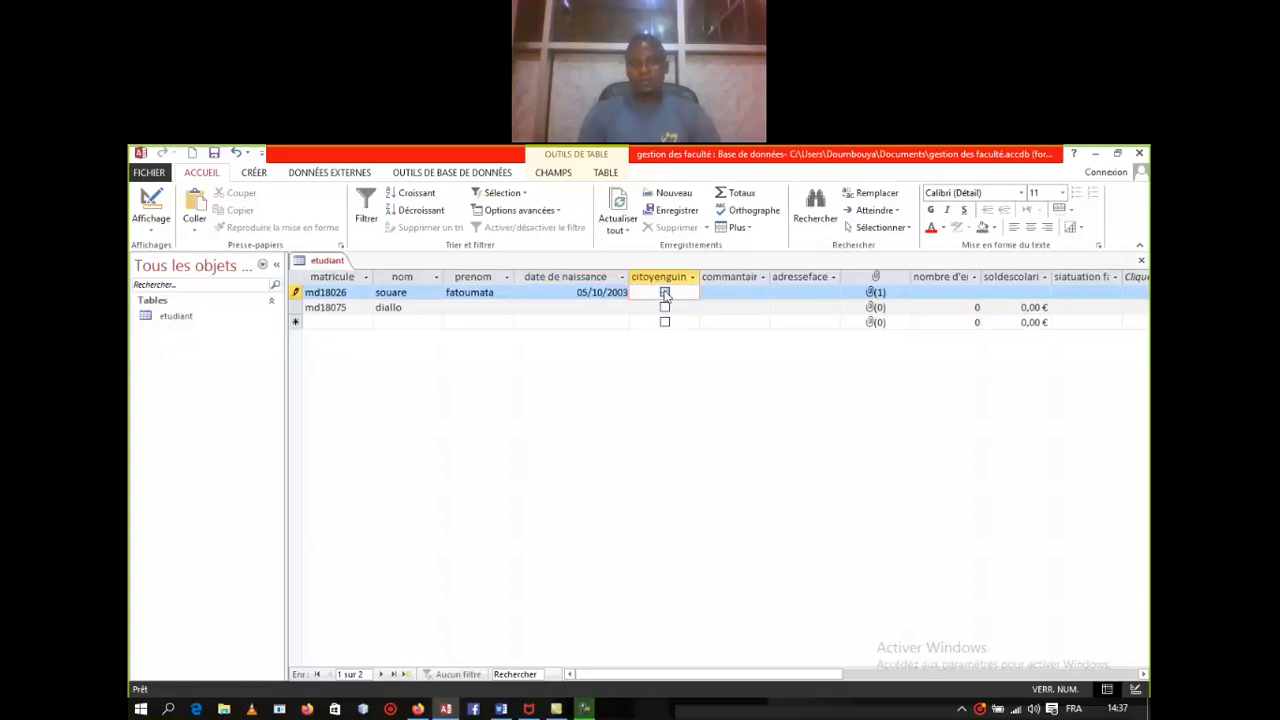
left_click(718, 291)
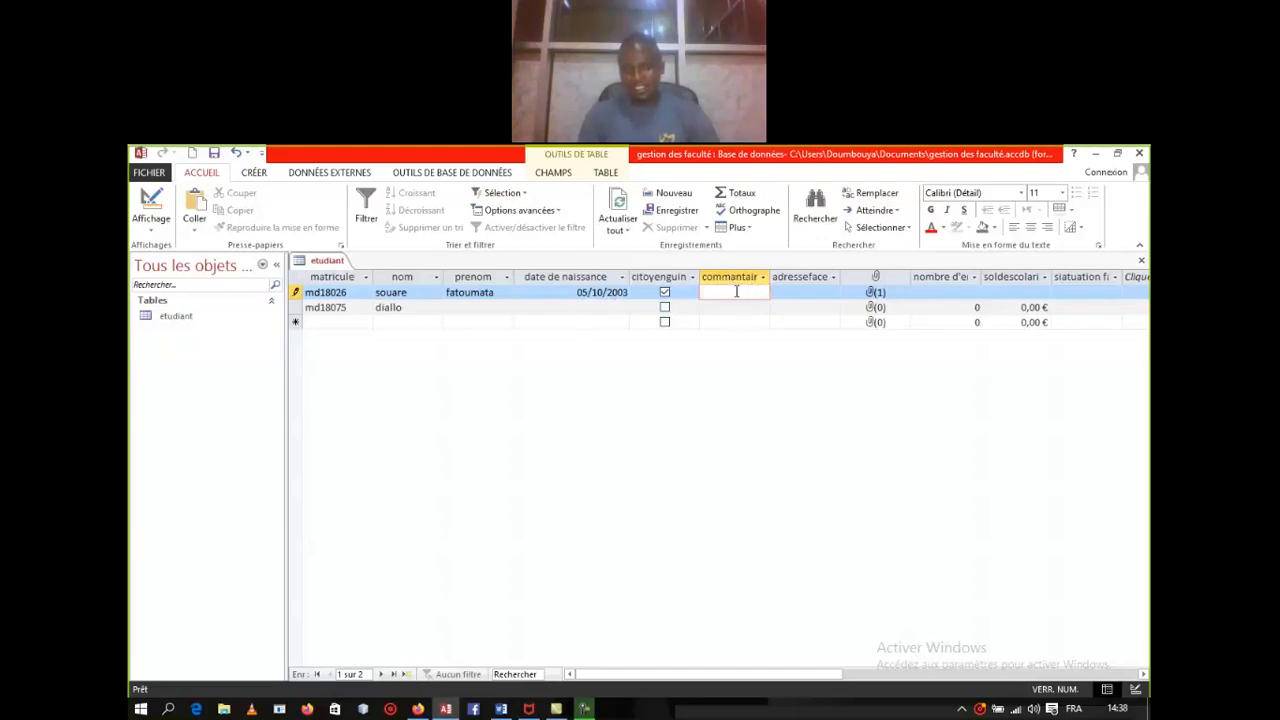
left_click(810, 279)
left_click(803, 290)
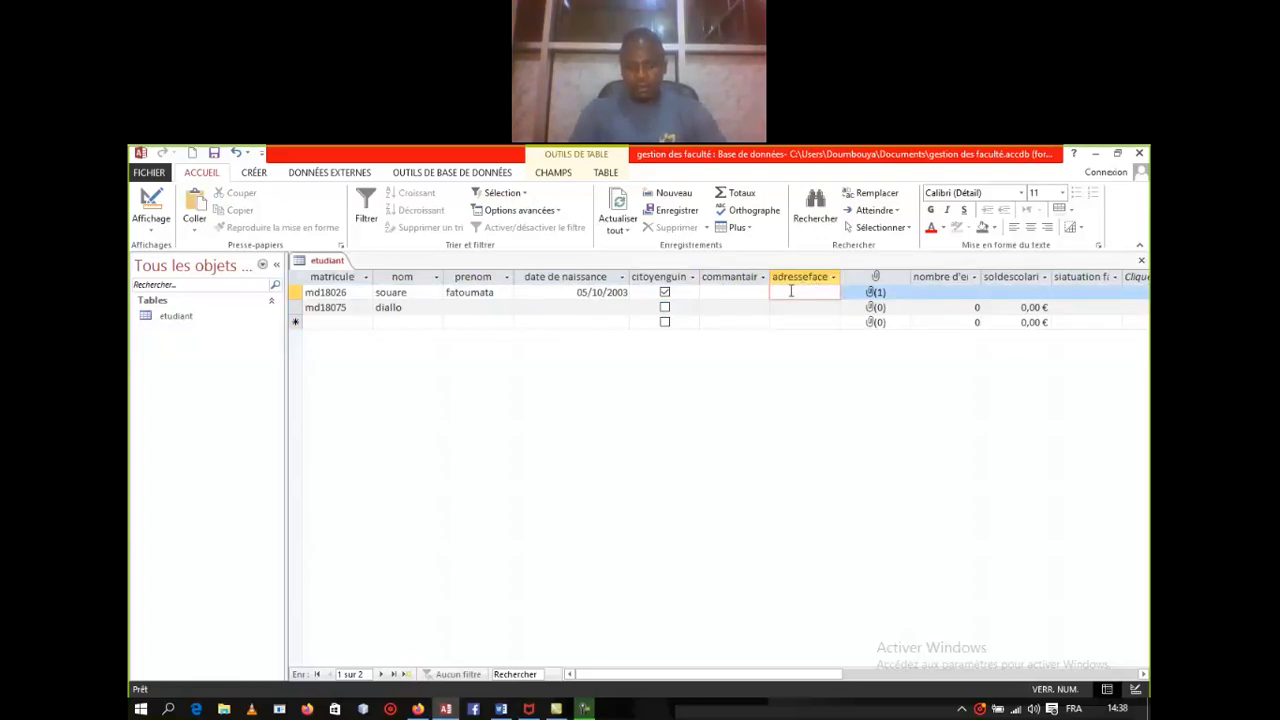
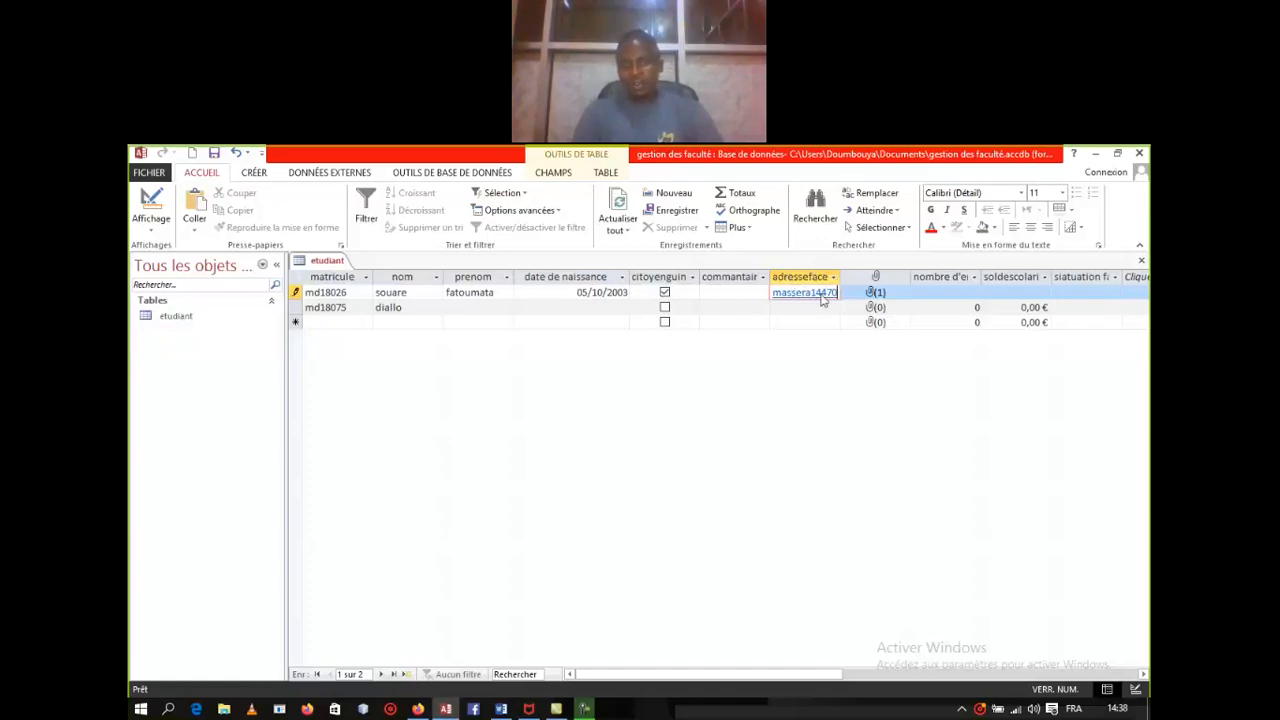
right_click(314, 262)
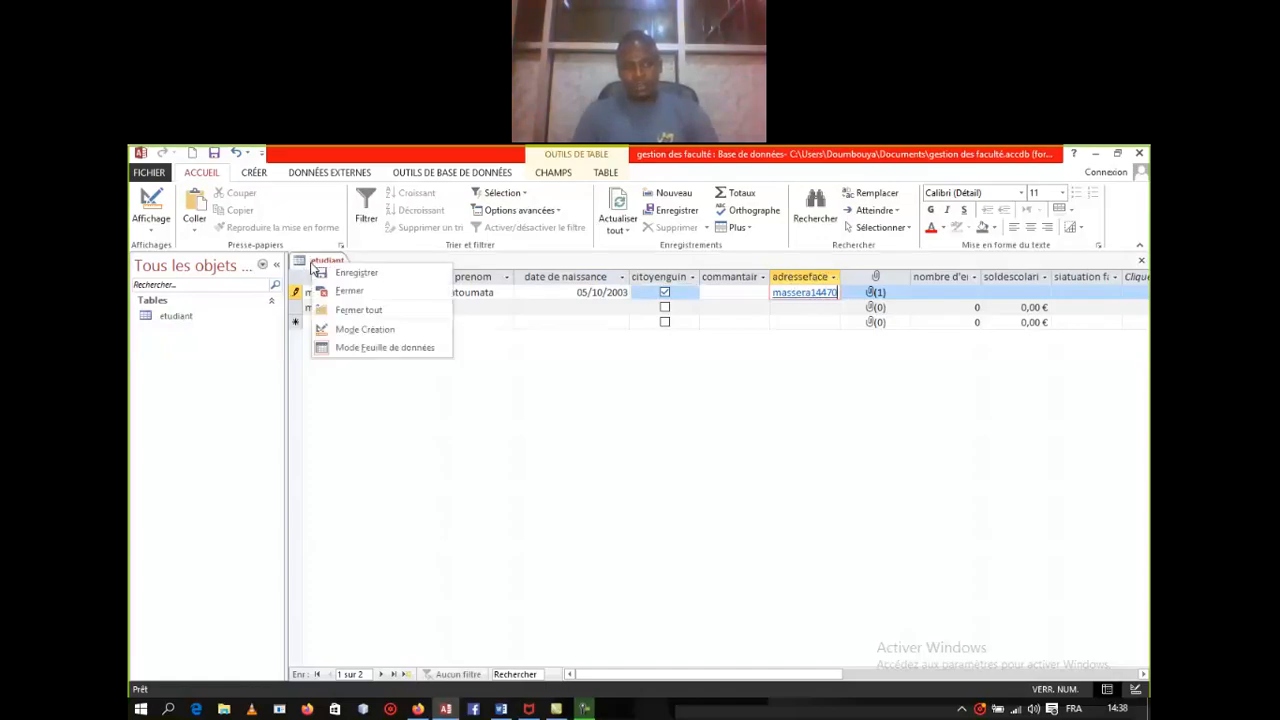
left_click(366, 330)
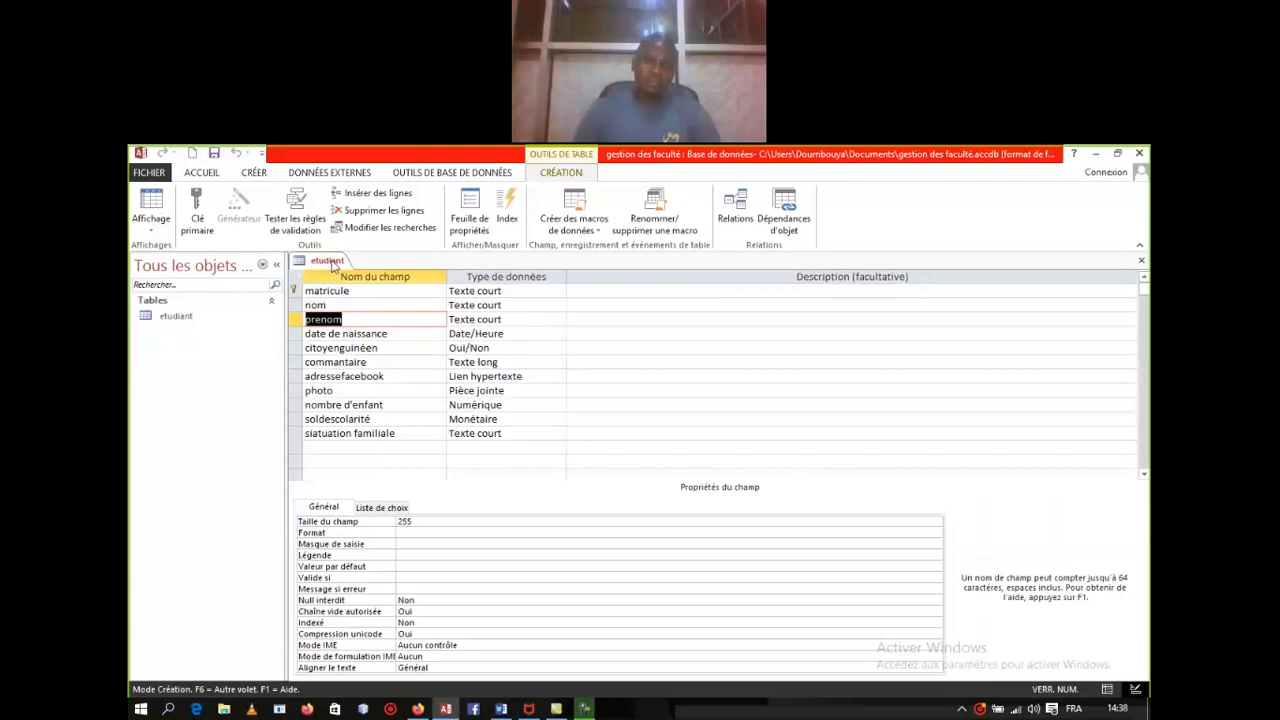
right_click(333, 265)
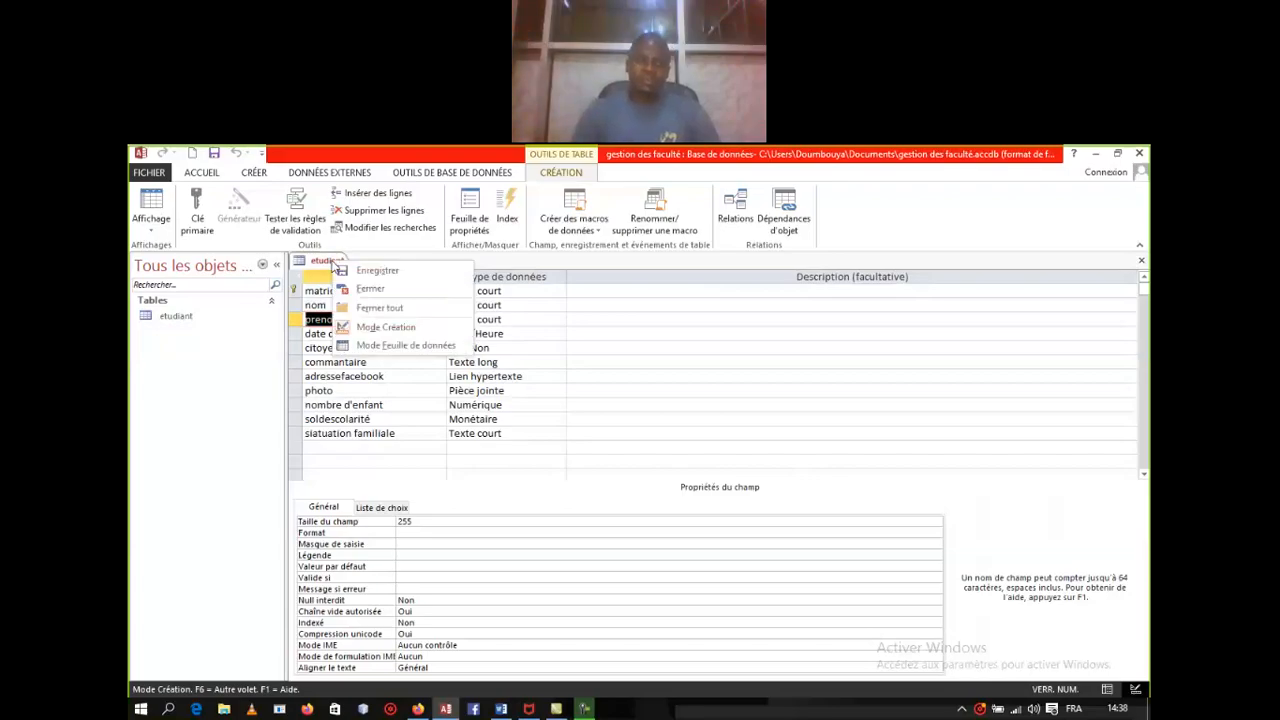
left_click(381, 330)
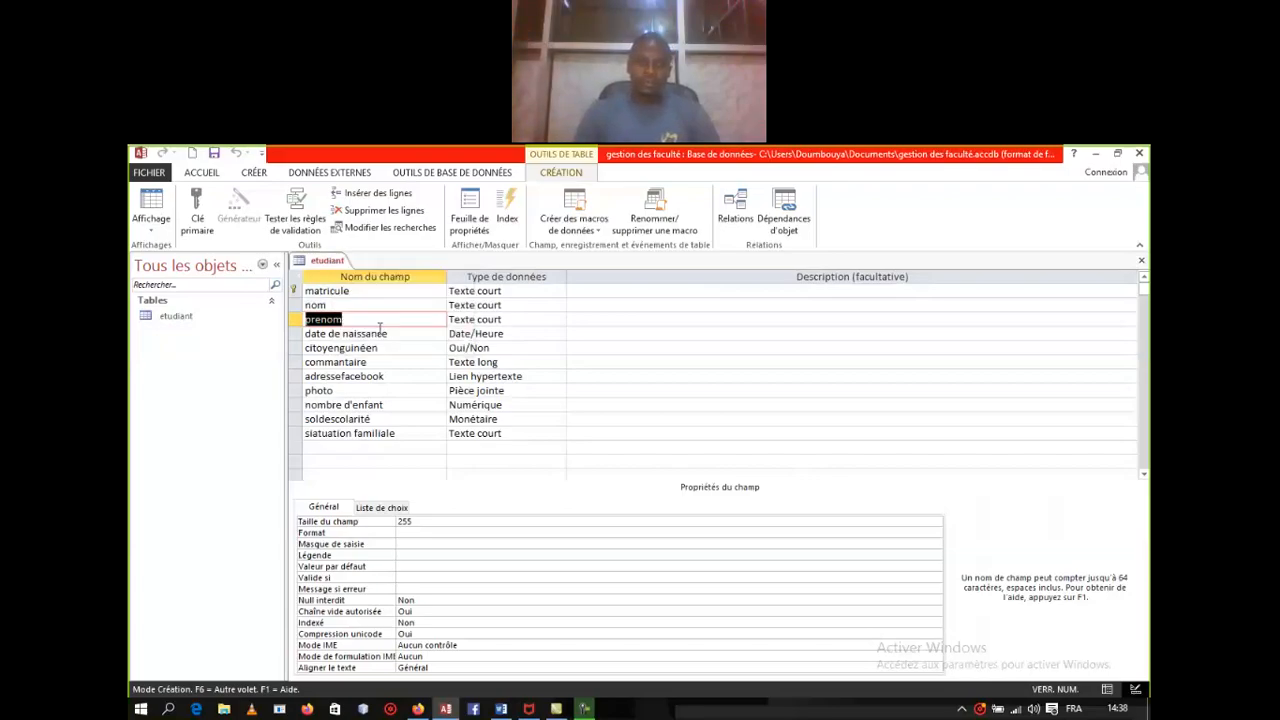
right_click(340, 262)
left_click(410, 343)
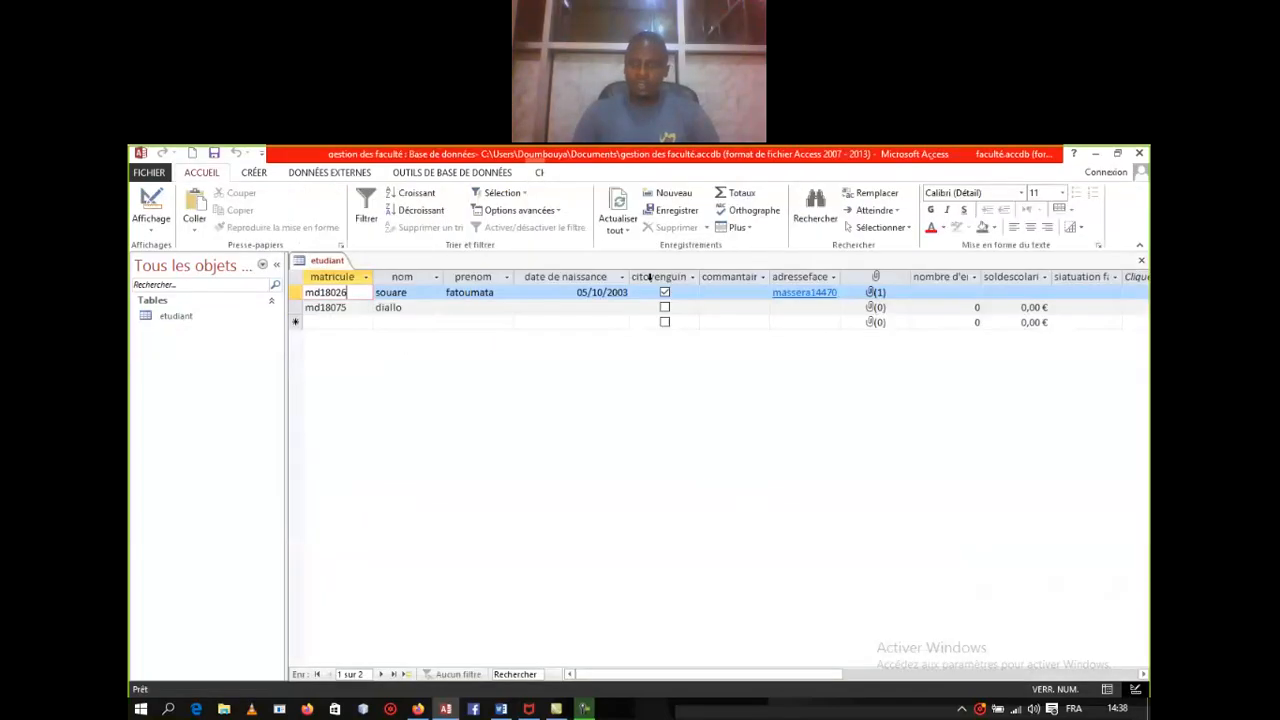
left_click(830, 293)
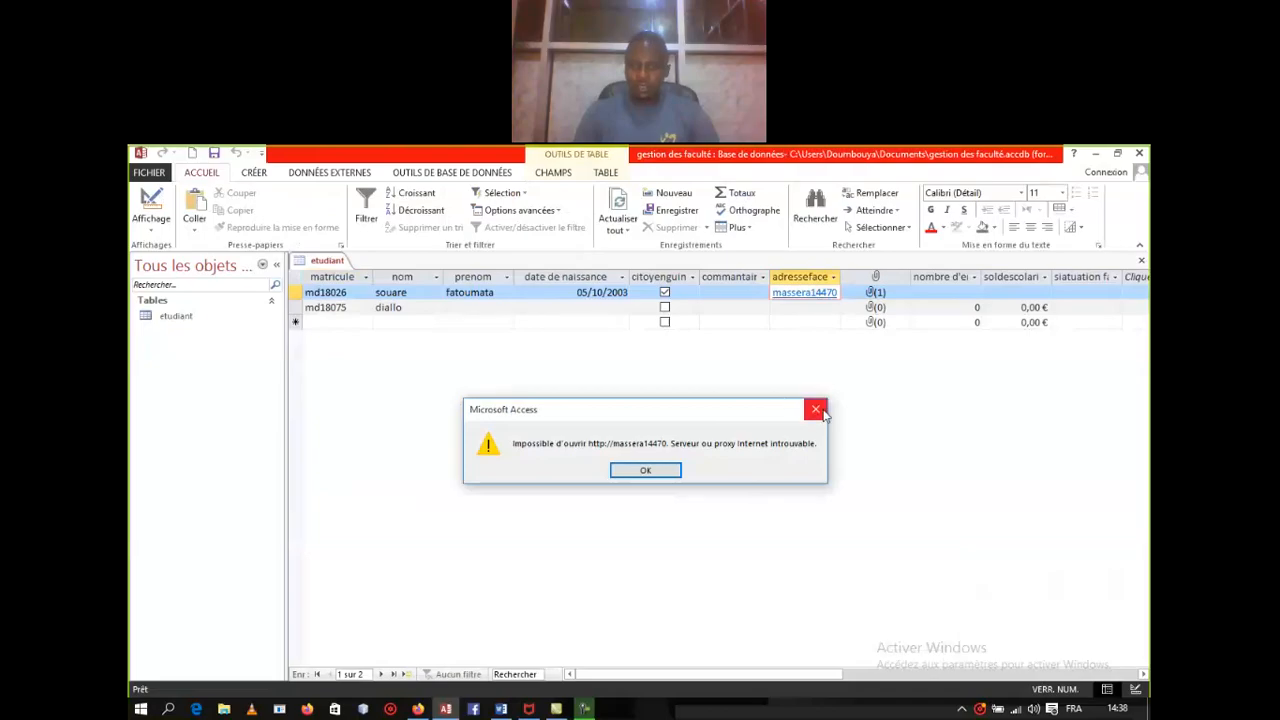
Step: Dismiss the could-not-open error and retry the adresseface link
left_click(816, 410)
left_click(851, 289)
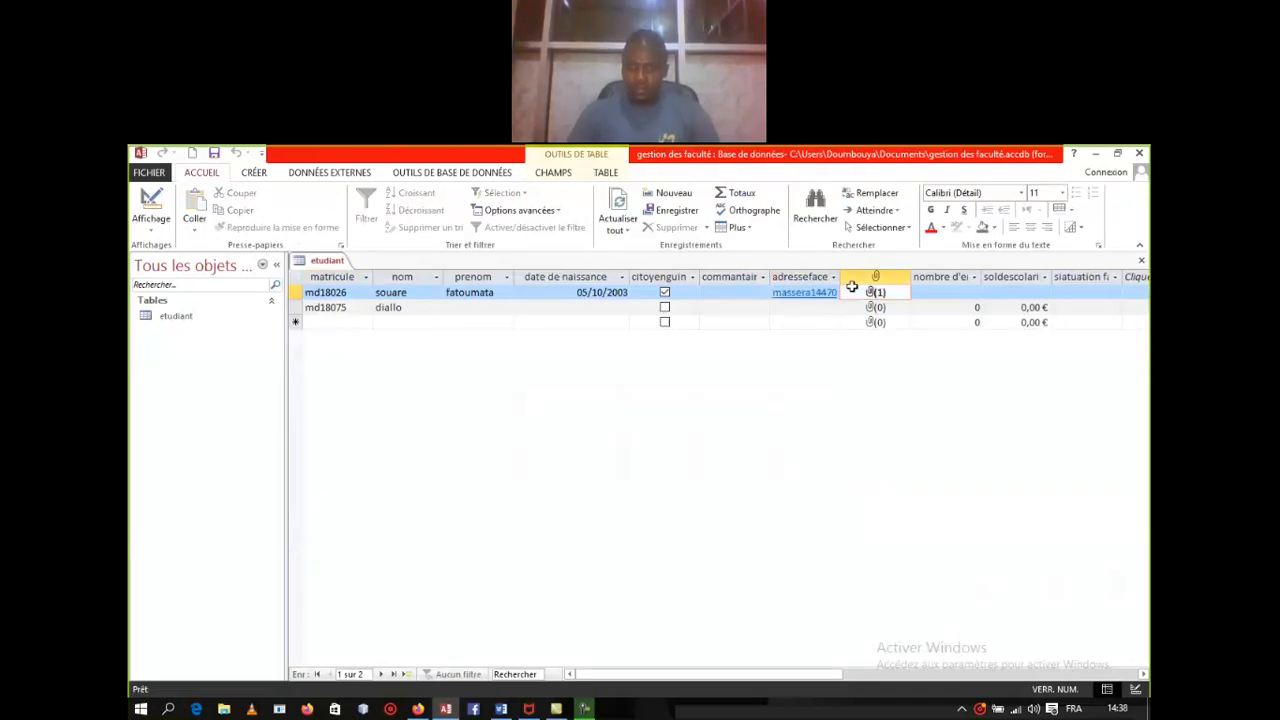
left_click(829, 292)
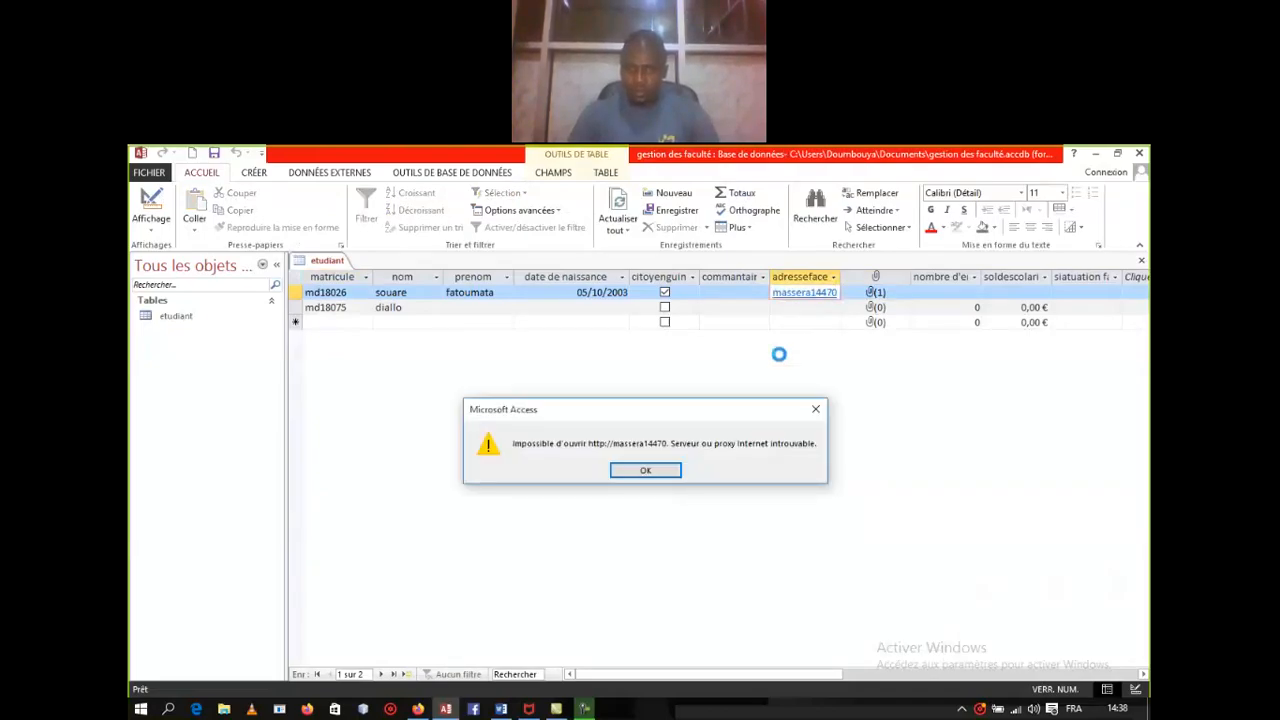
Step: Replace the adresseface value with the student's Gmail address and follow the mailto link
left_click(668, 471)
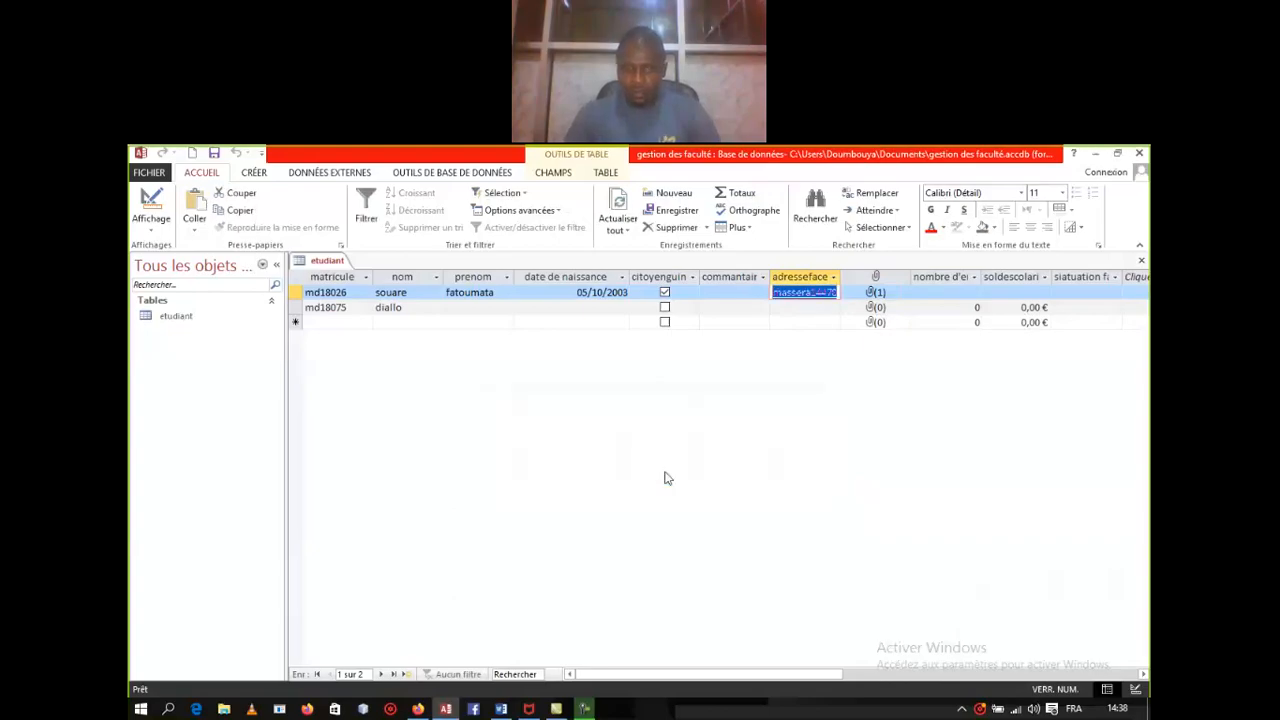
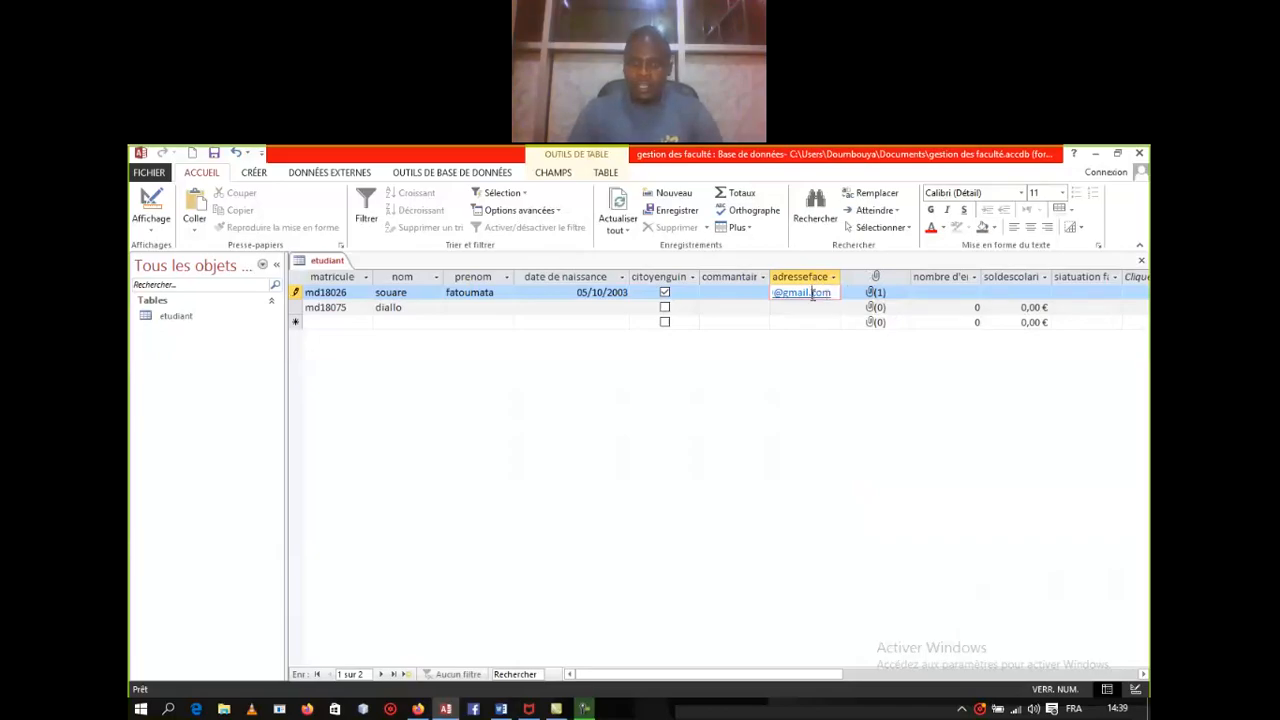
left_click(799, 326)
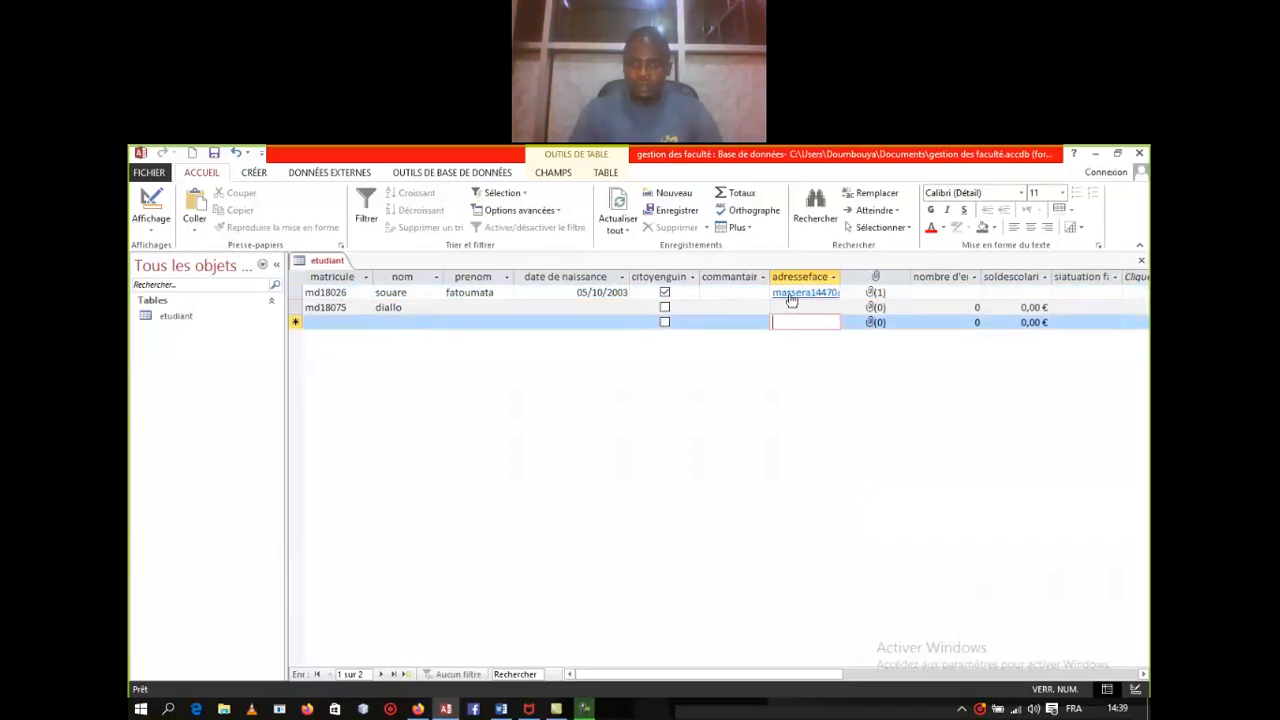
left_click(791, 294)
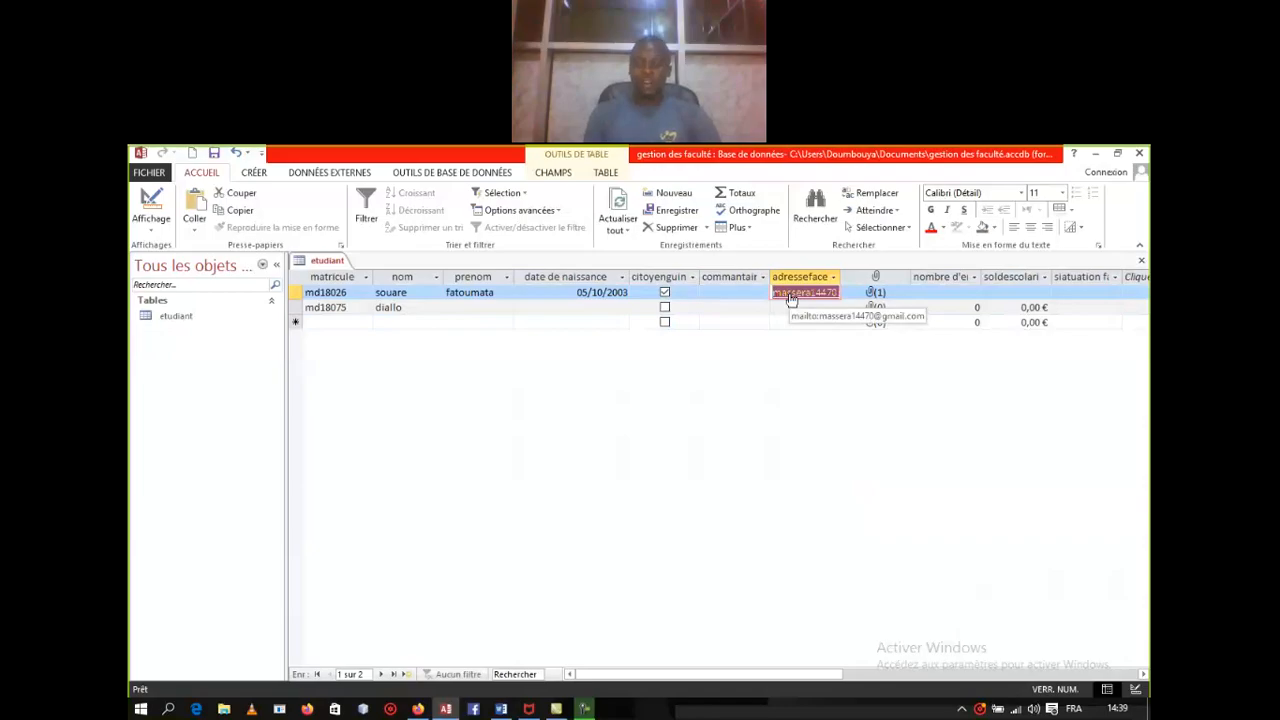
left_click(791, 298)
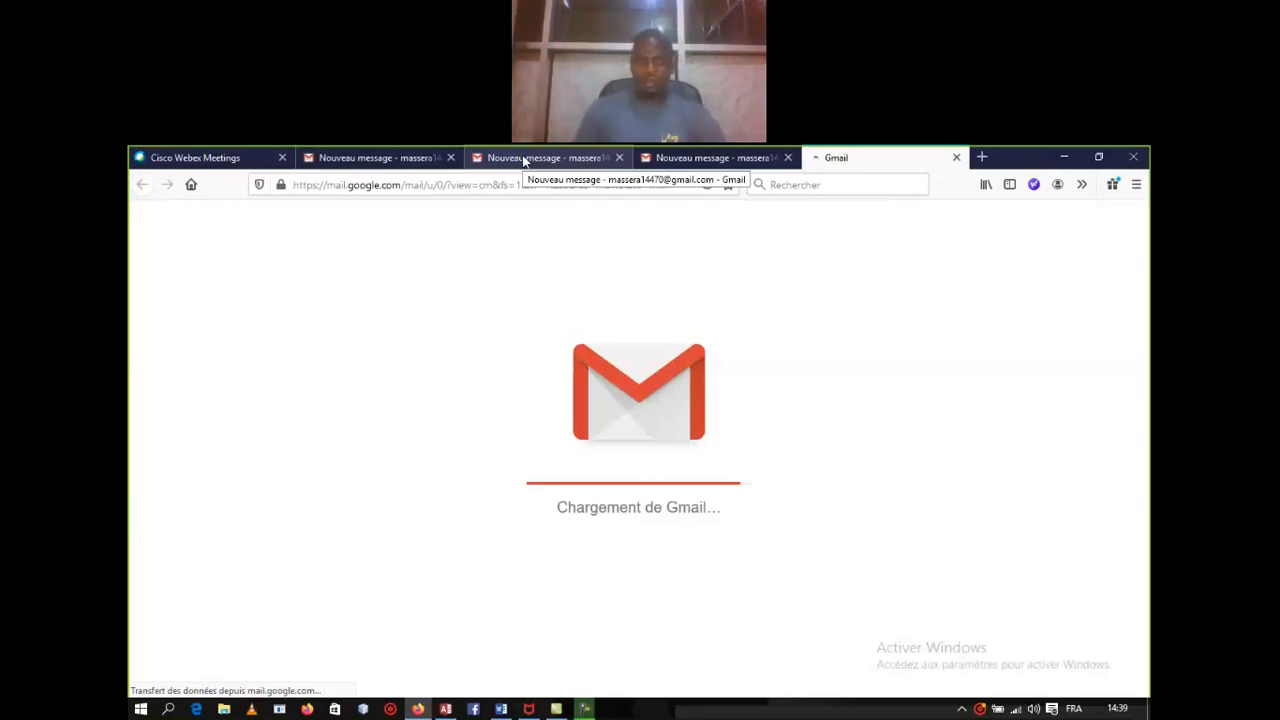
Step: Check the Gmail new message addressed to the student, then return to the Access window
left_click(524, 158)
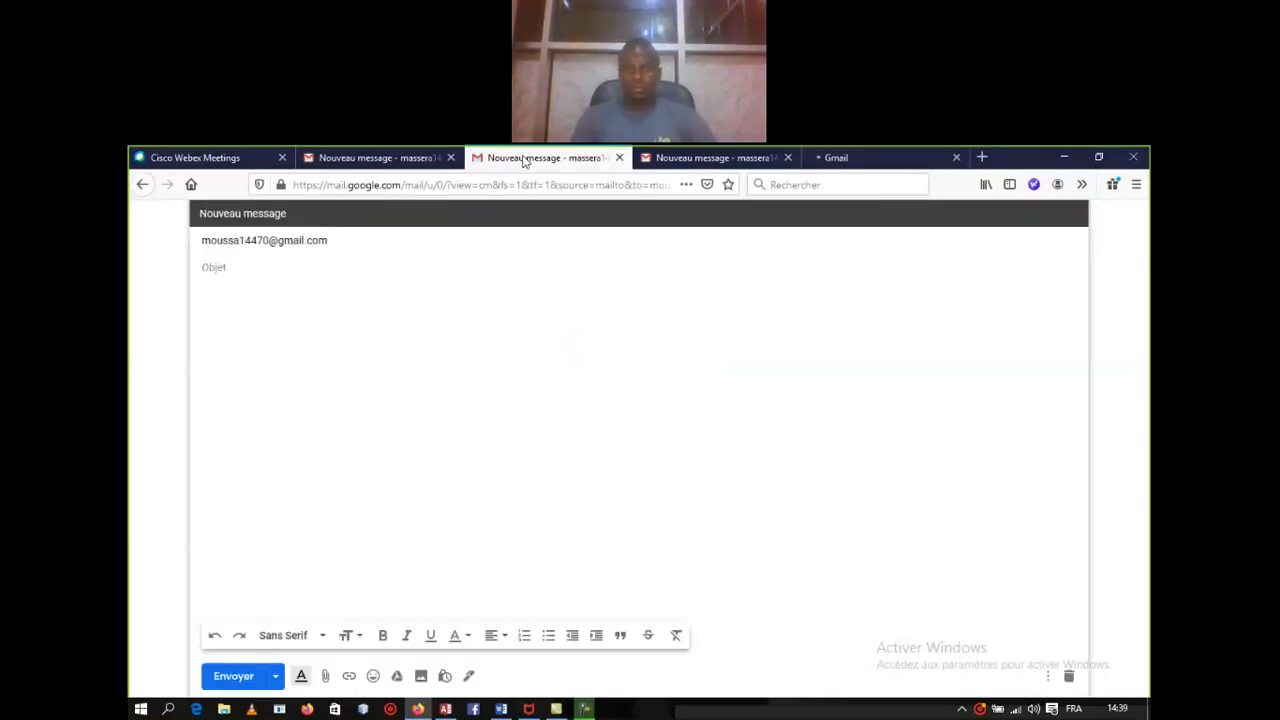
left_click(848, 160)
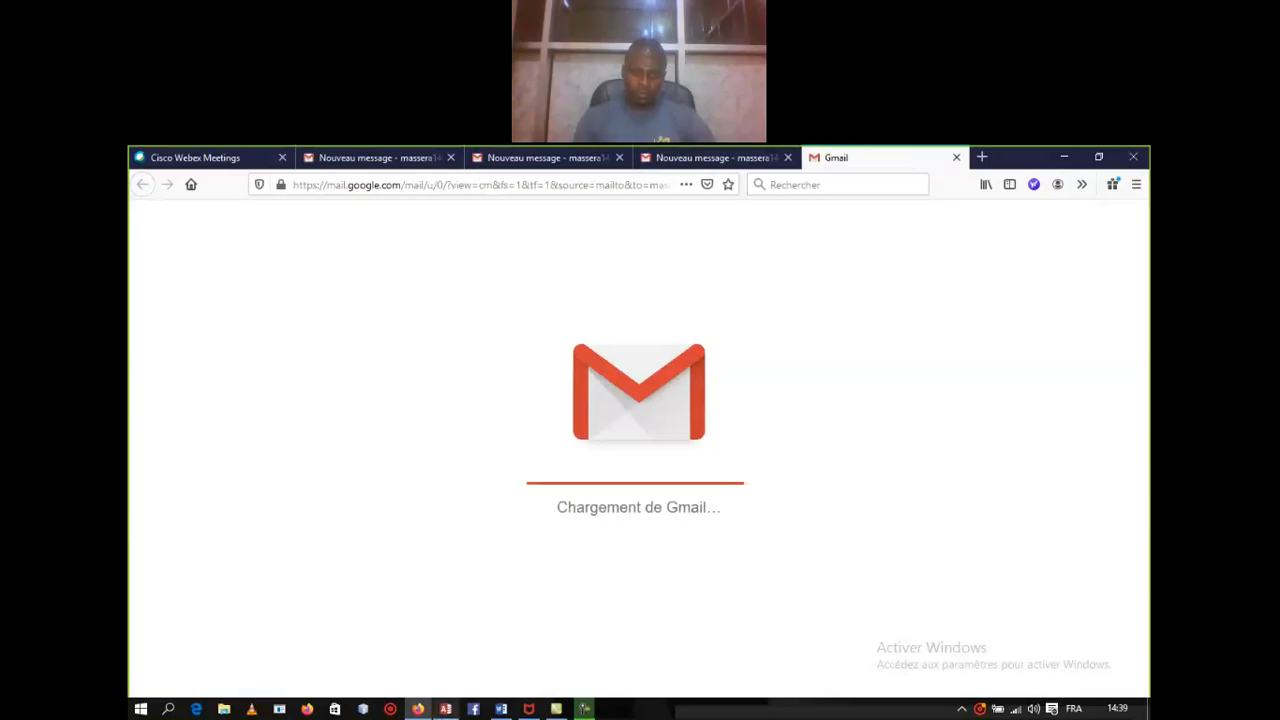
left_click(447, 709)
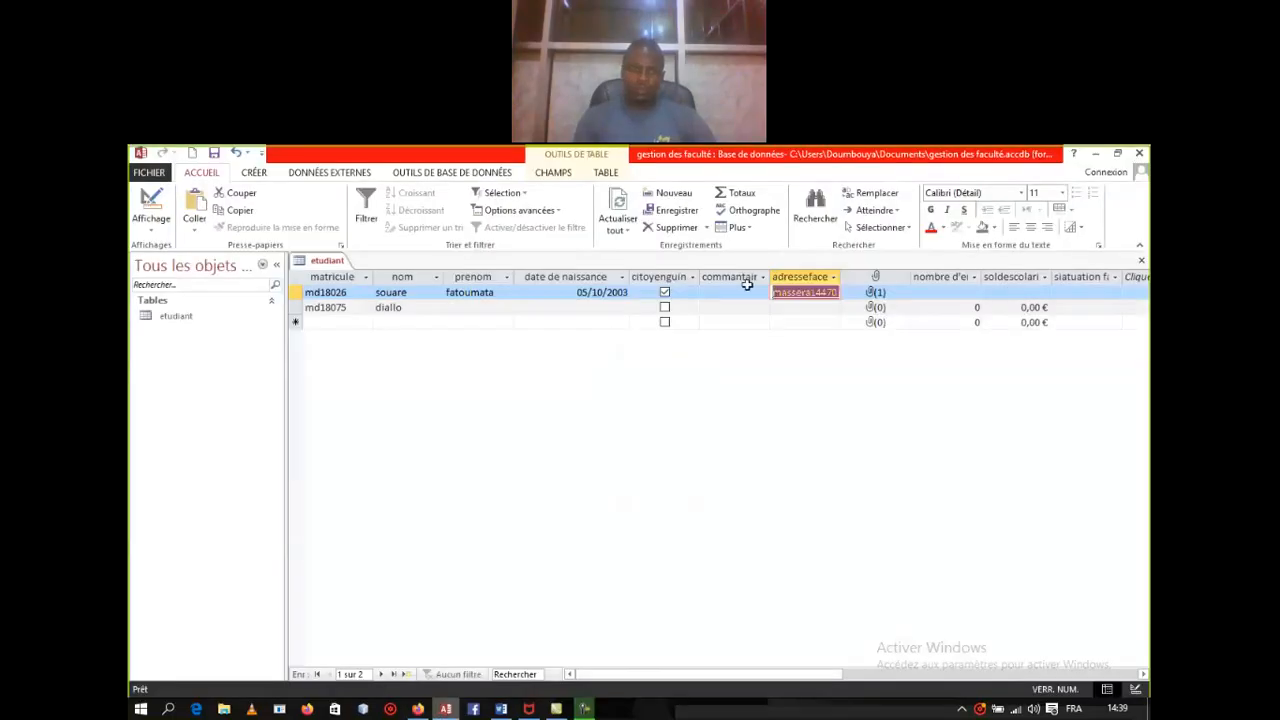
Step: Switch etudiant to Mode Création and open the data type list for siatuation familiale
right_click(329, 263)
left_click(377, 330)
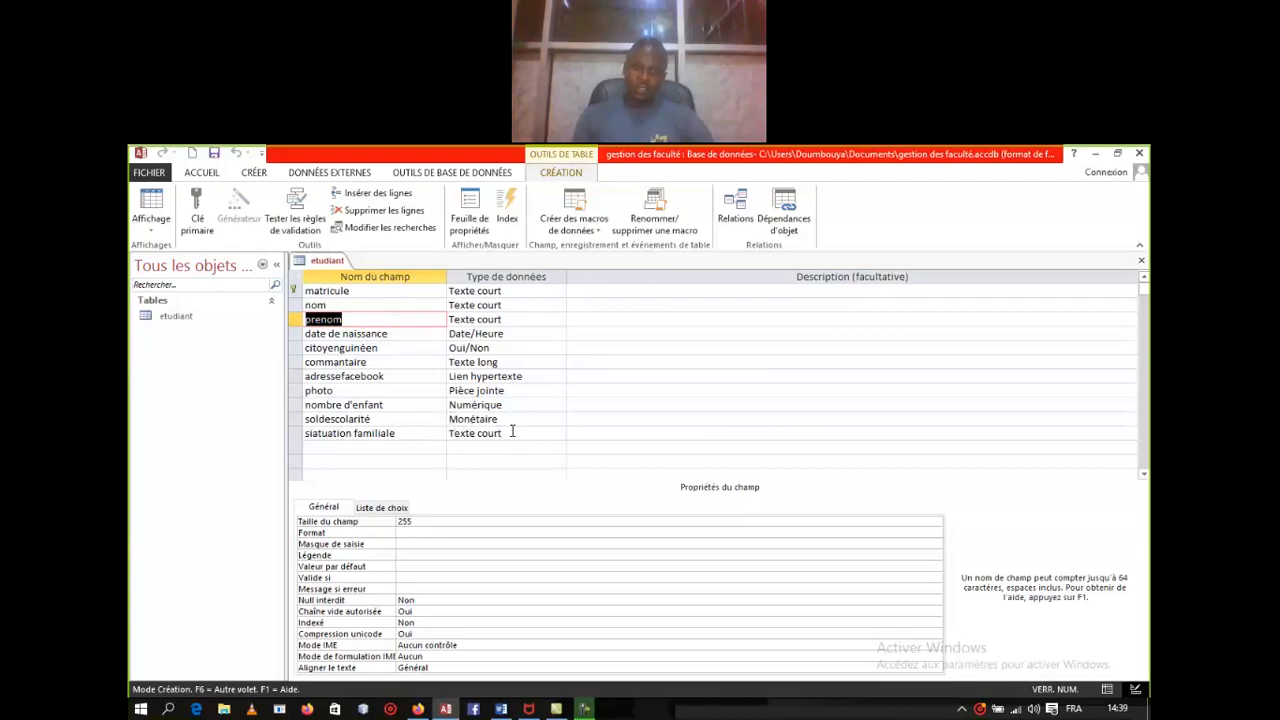
left_click(513, 433)
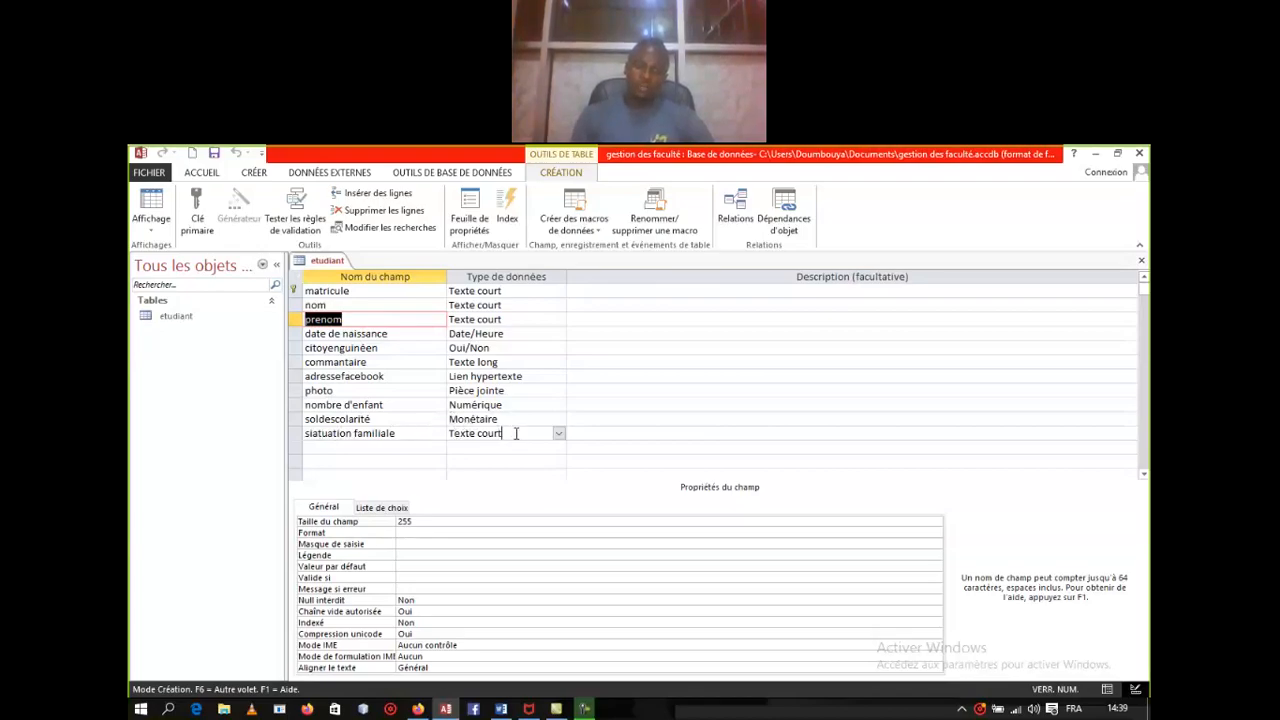
left_click(559, 433)
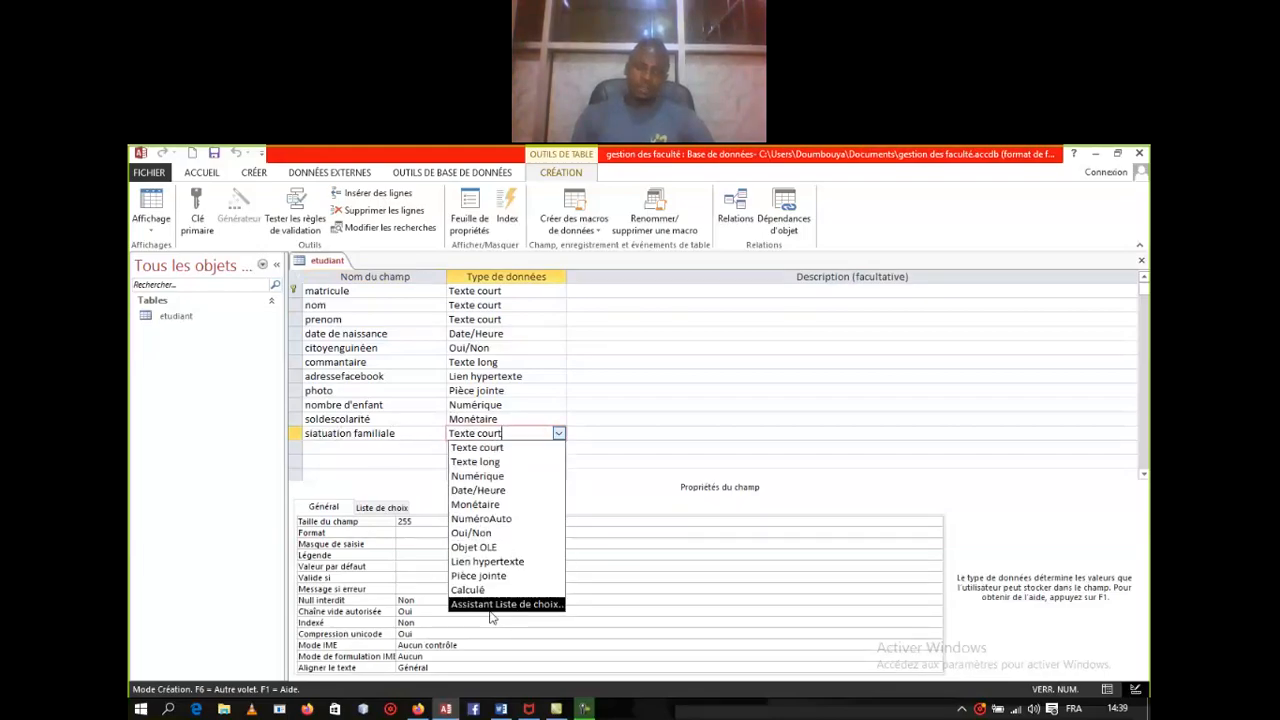
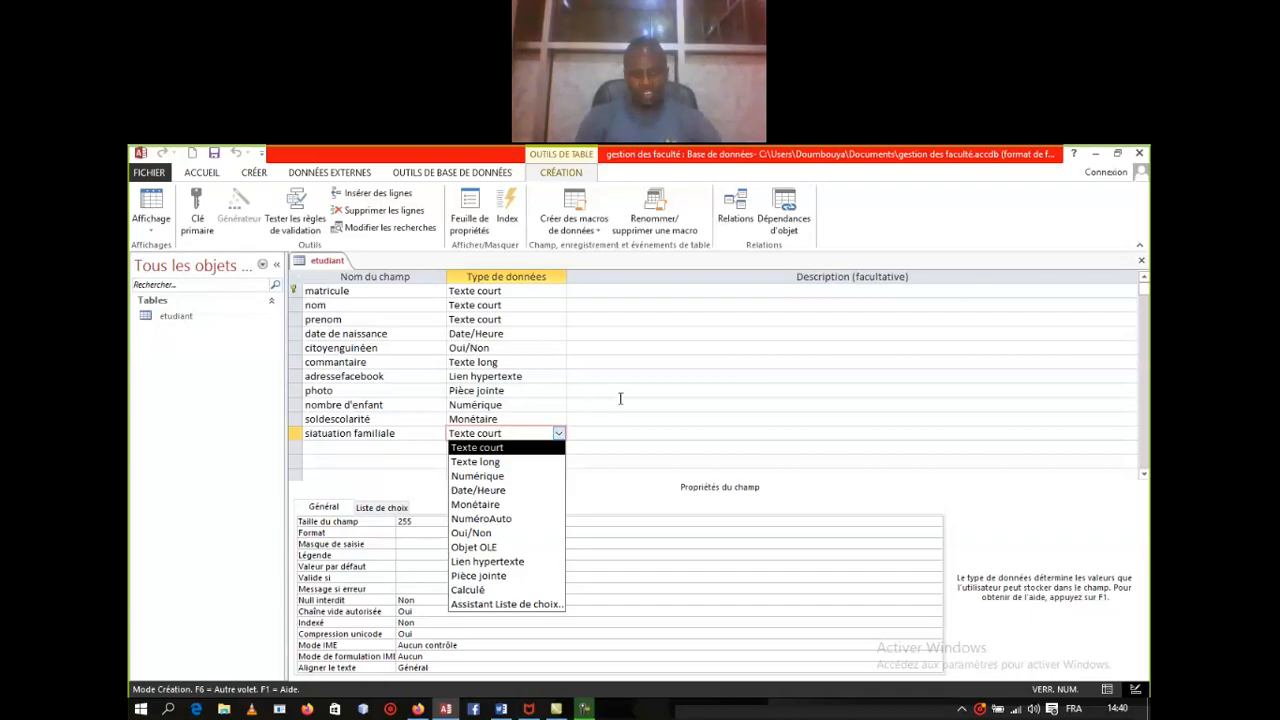
Step: Show the etudiant table in datasheet view with its two student records and new siatuation familiale column
right_click(330, 265)
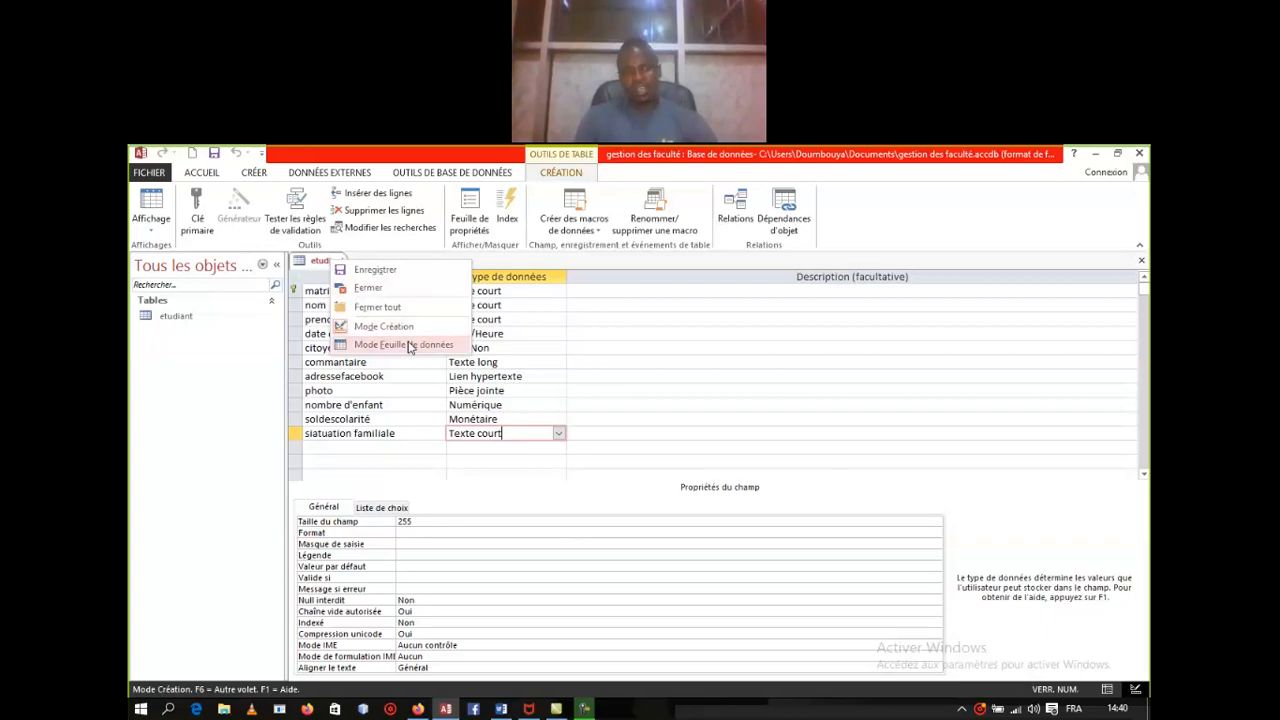
left_click(409, 345)
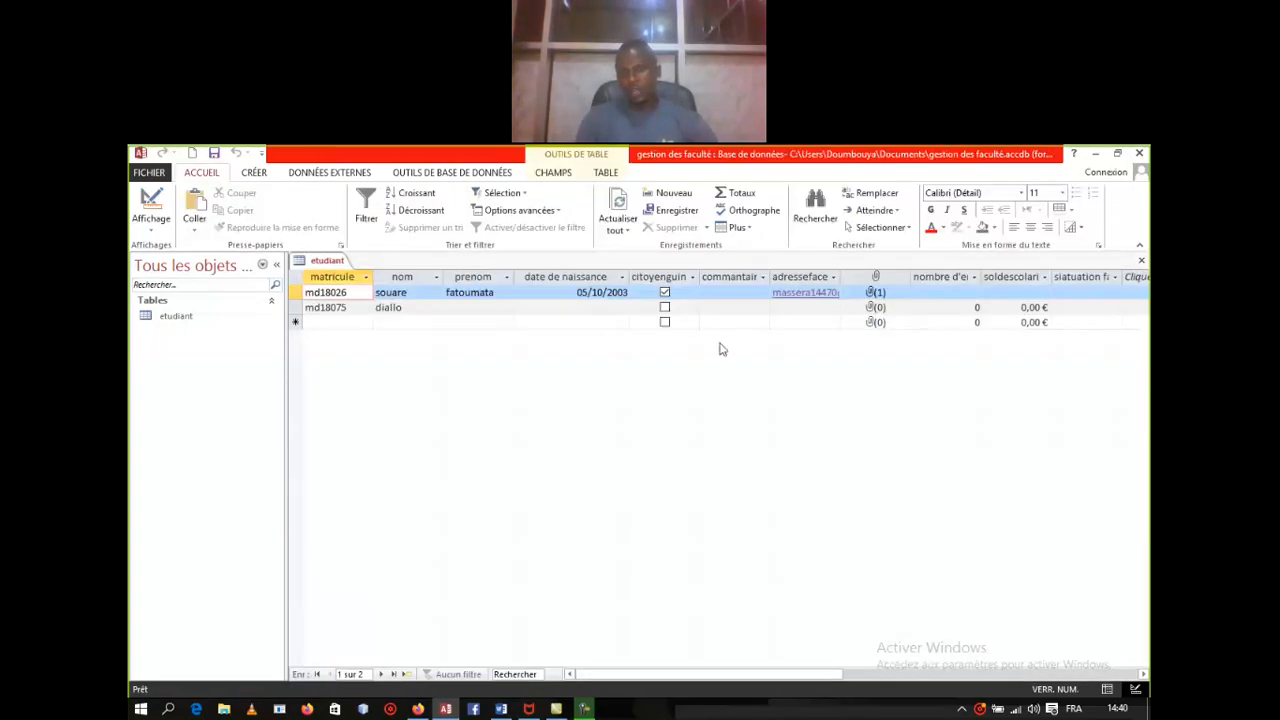
left_click(1107, 292)
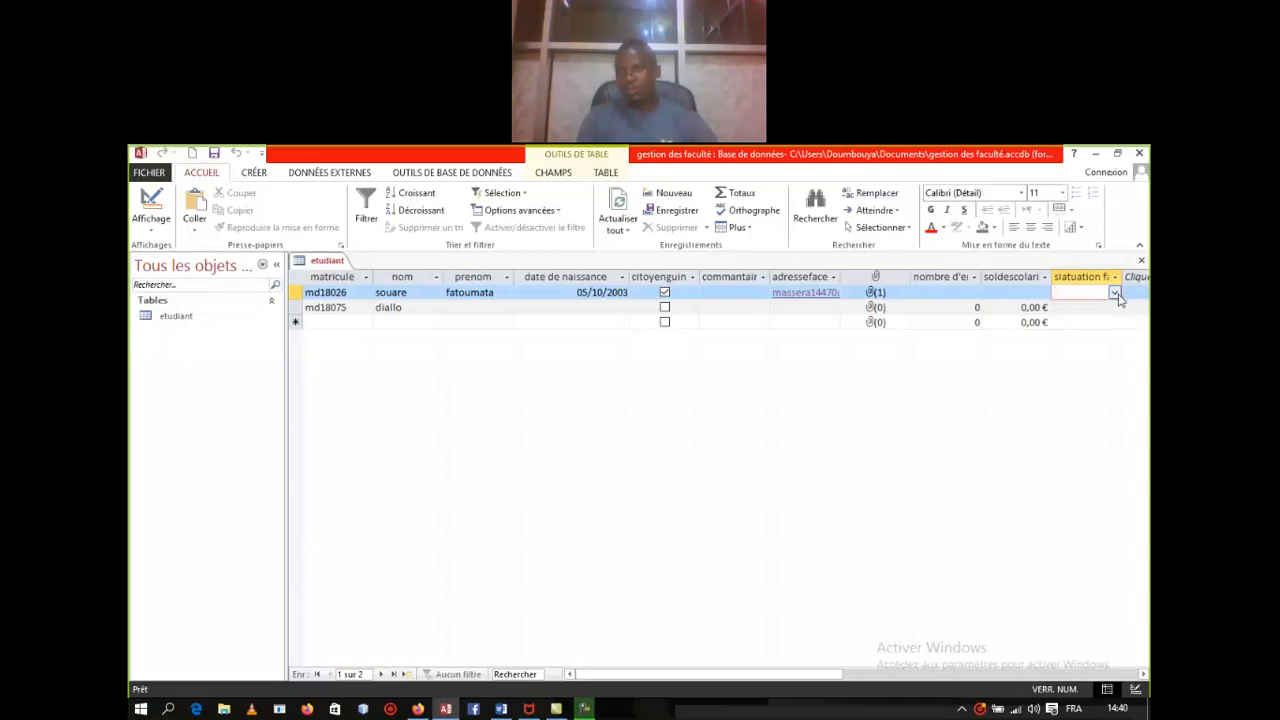
left_click(1115, 294)
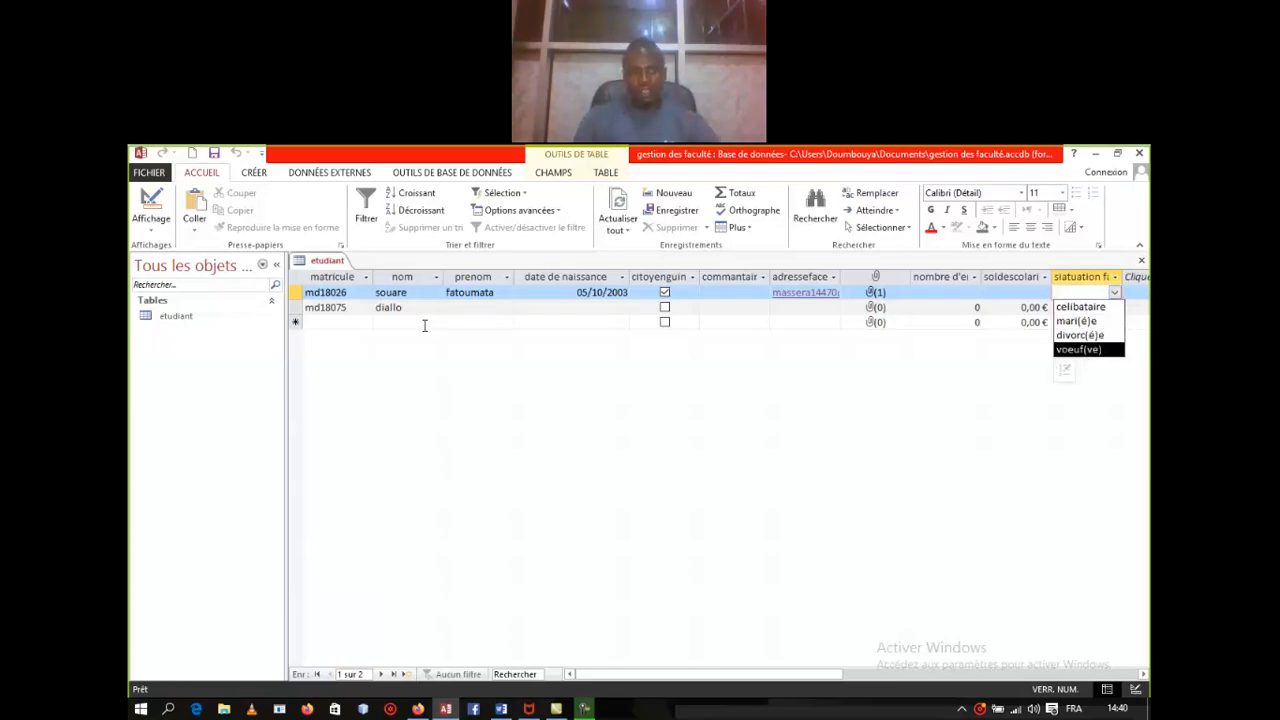
right_click(324, 264)
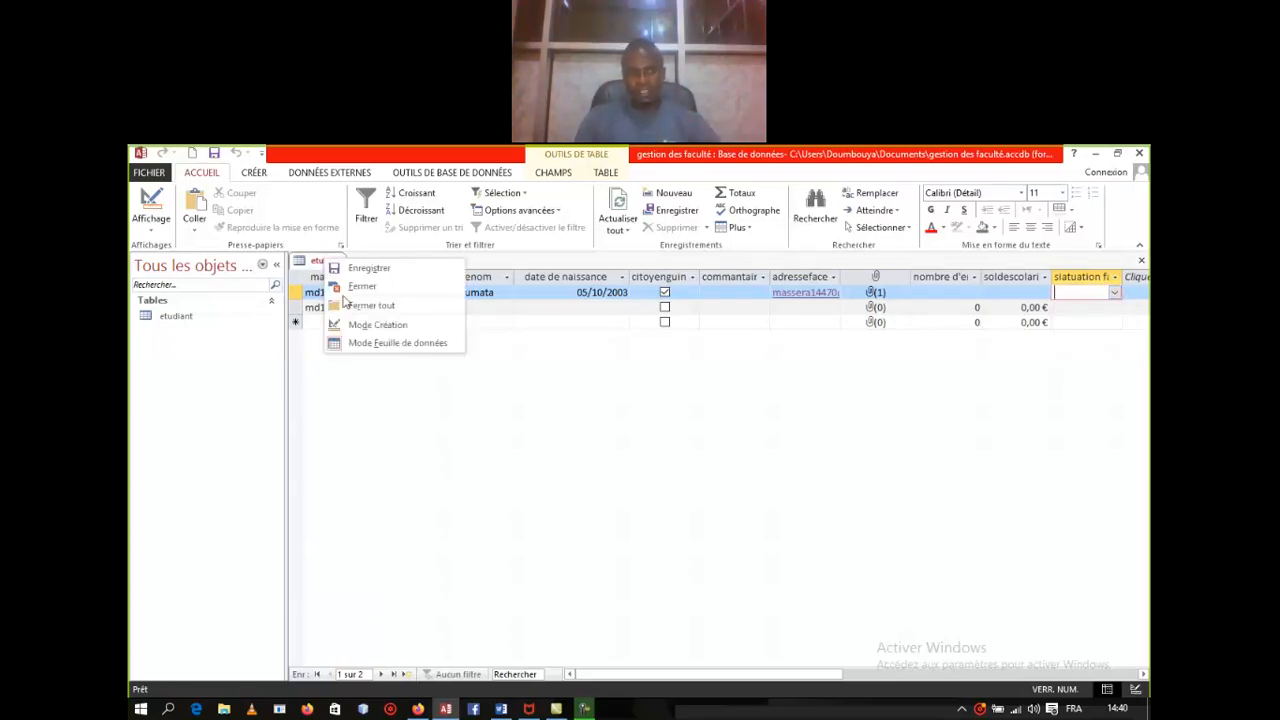
left_click(377, 347)
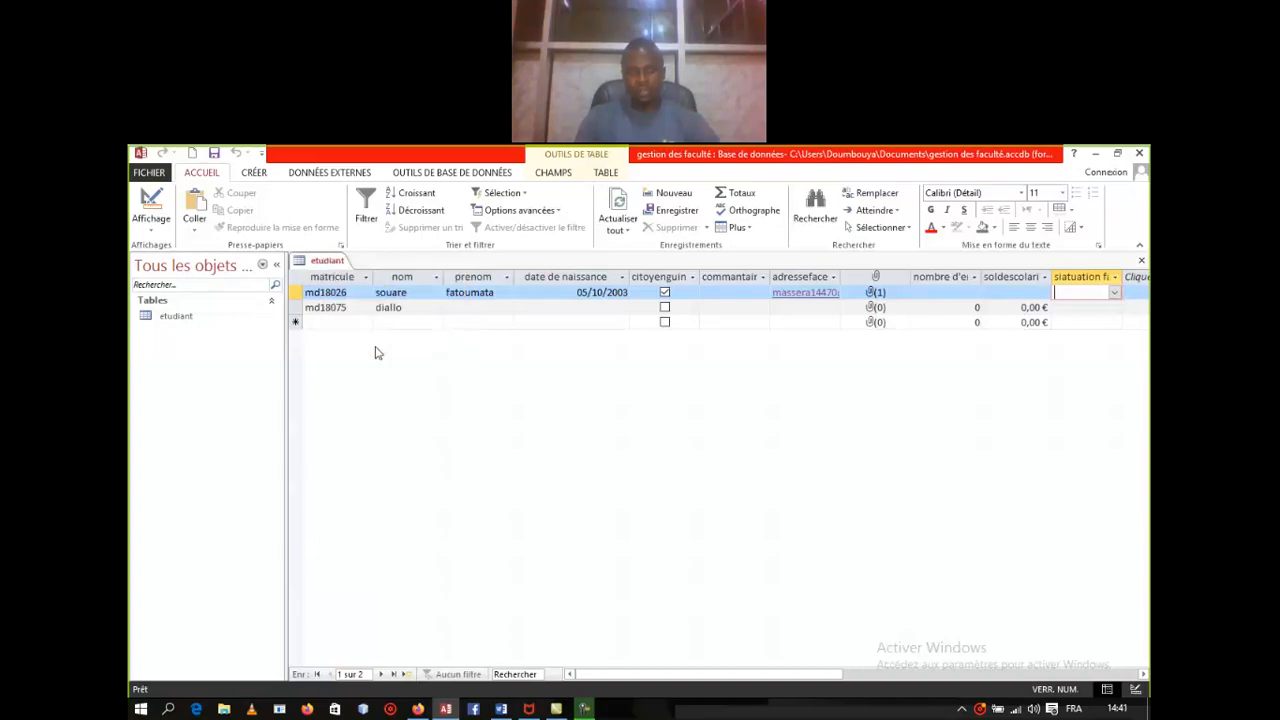
right_click(329, 268)
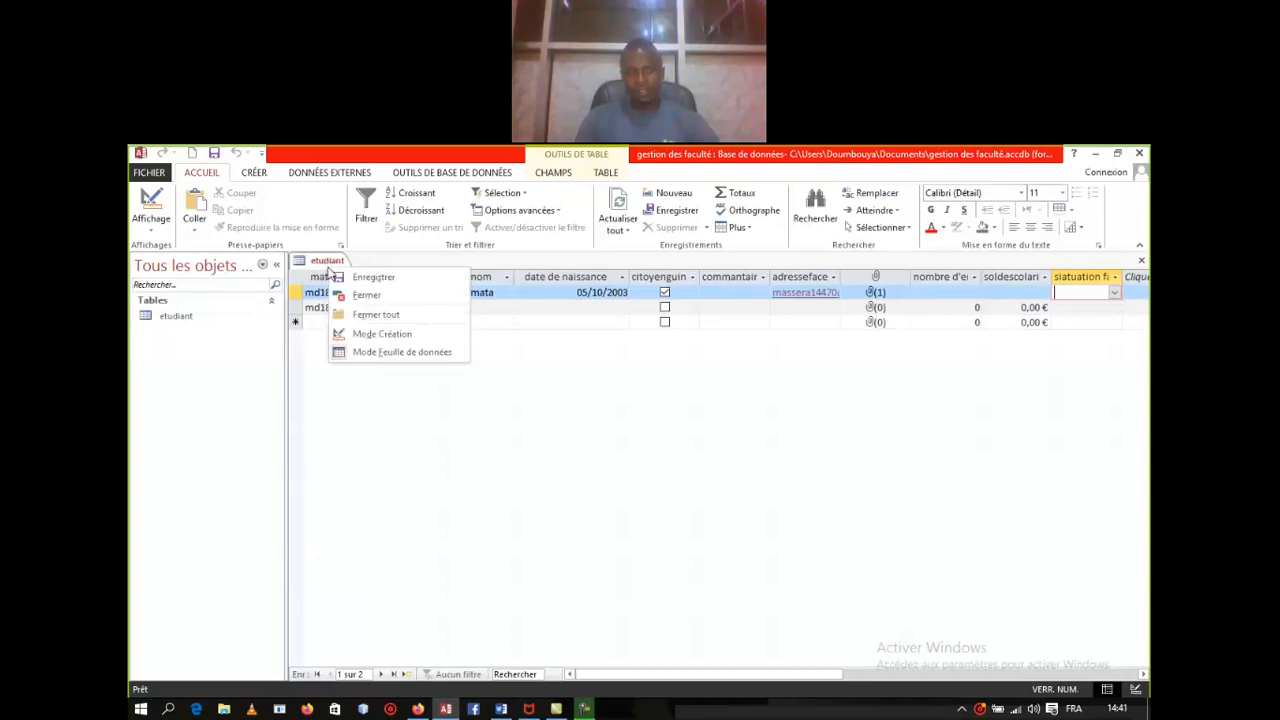
left_click(377, 334)
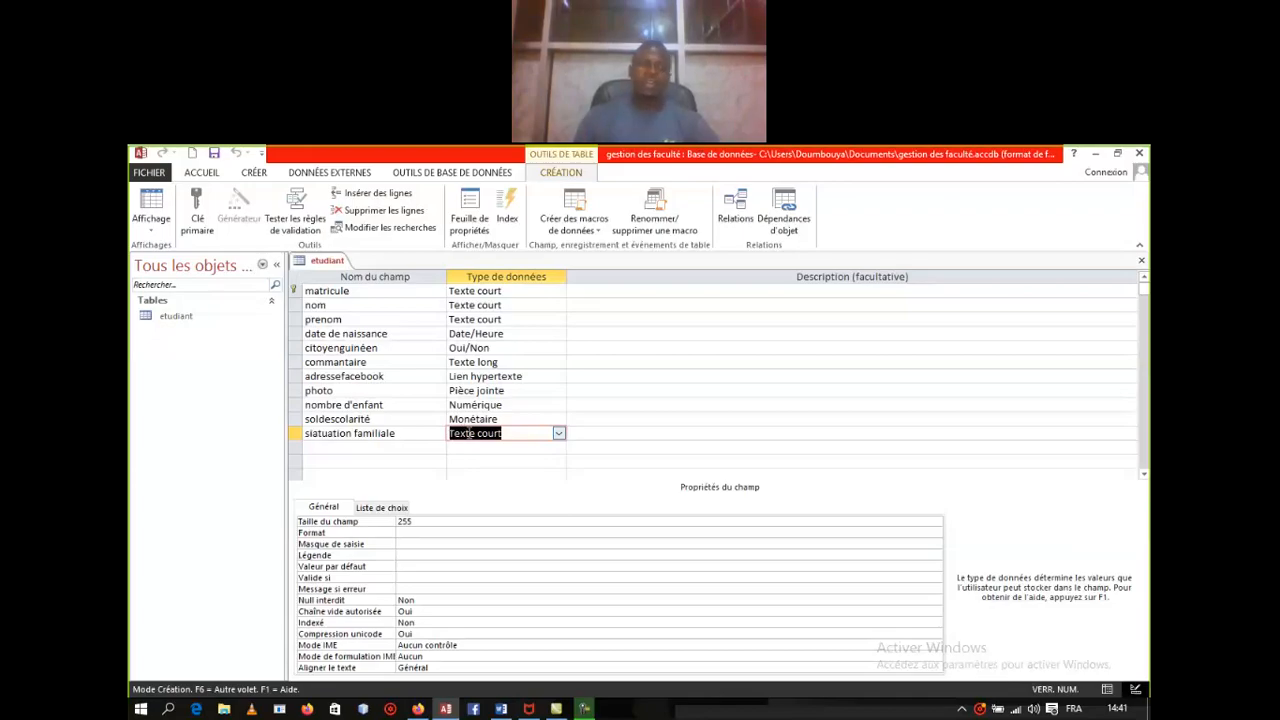
right_click(330, 261)
left_click(405, 341)
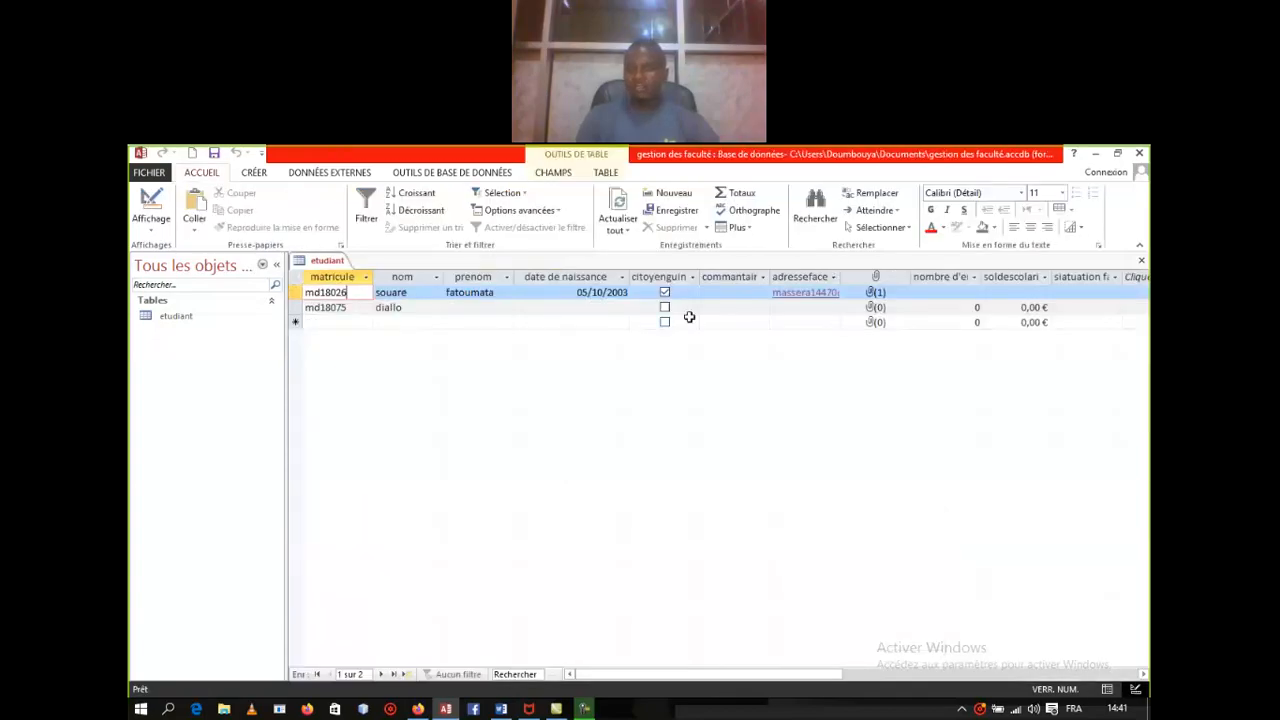
left_click(1094, 293)
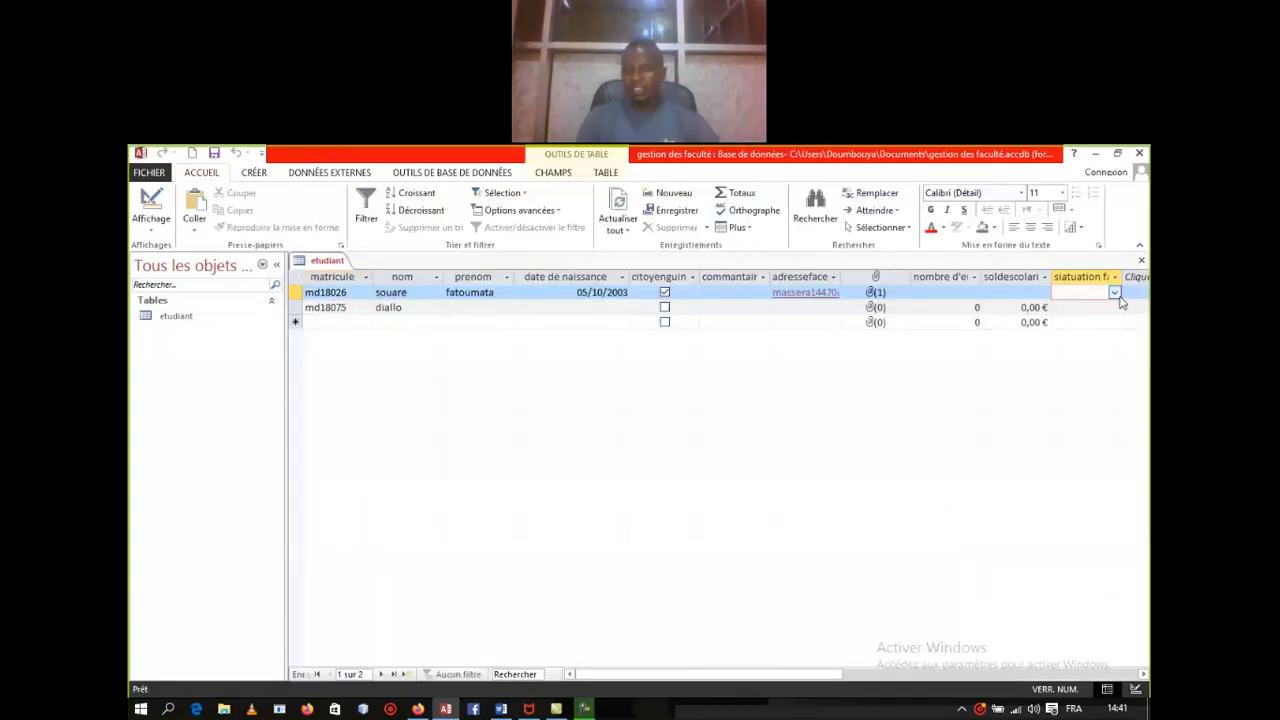
left_click(1114, 292)
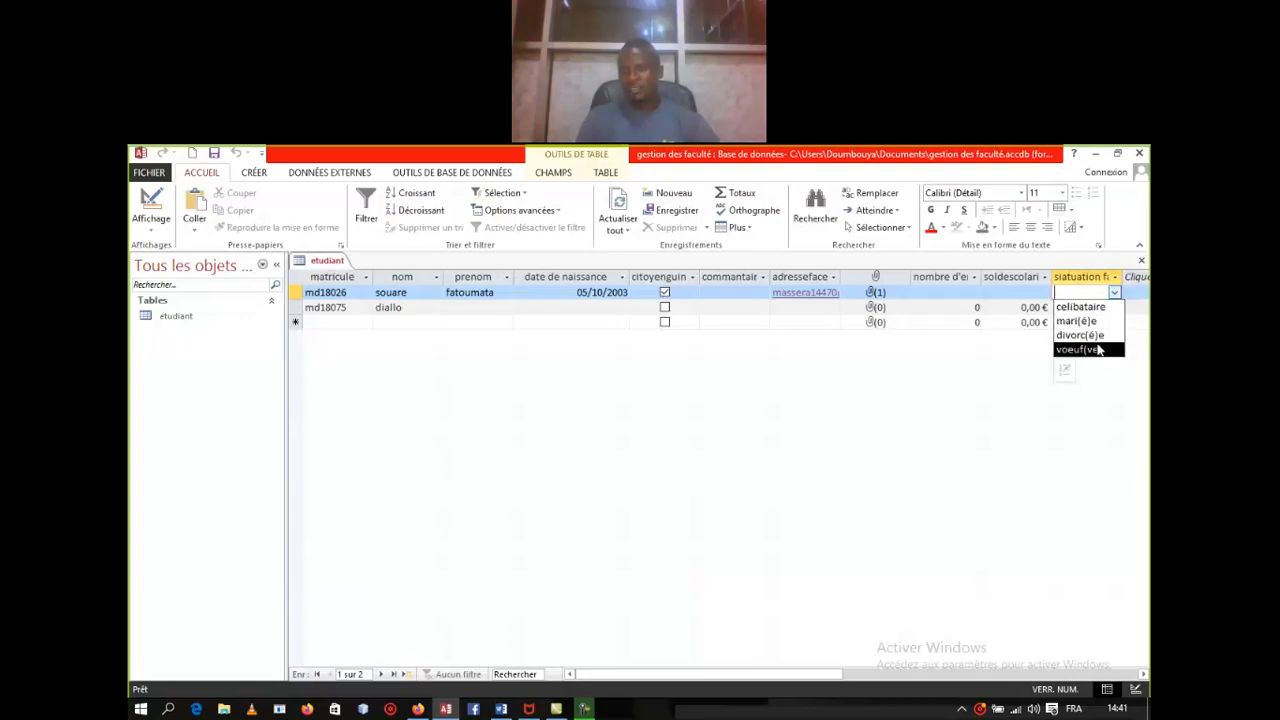
left_click(856, 391)
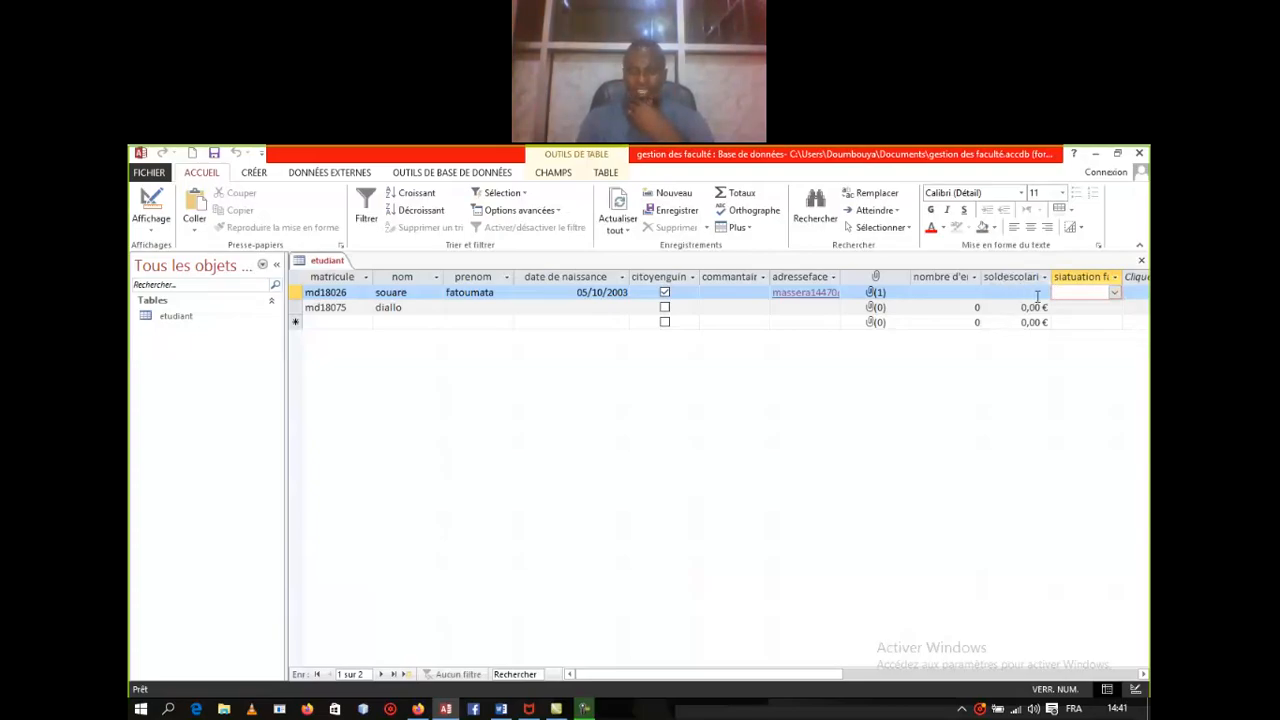
left_click(1017, 296)
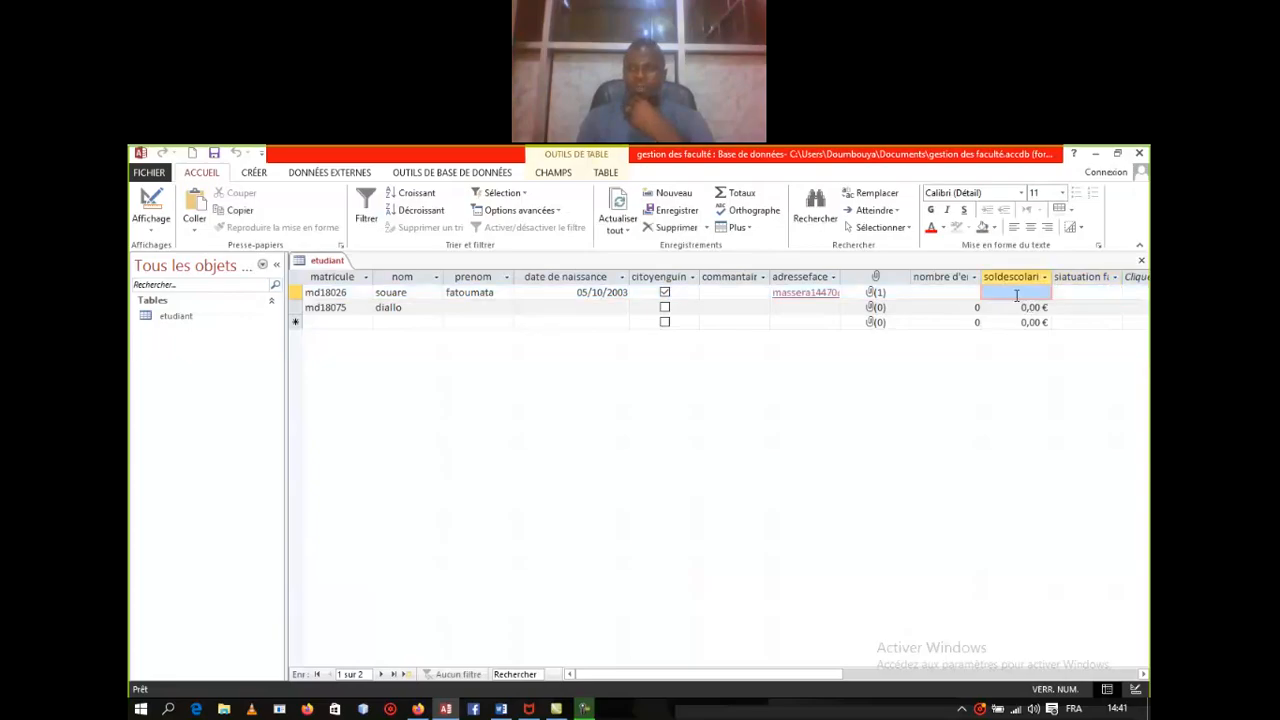
left_click(1015, 294)
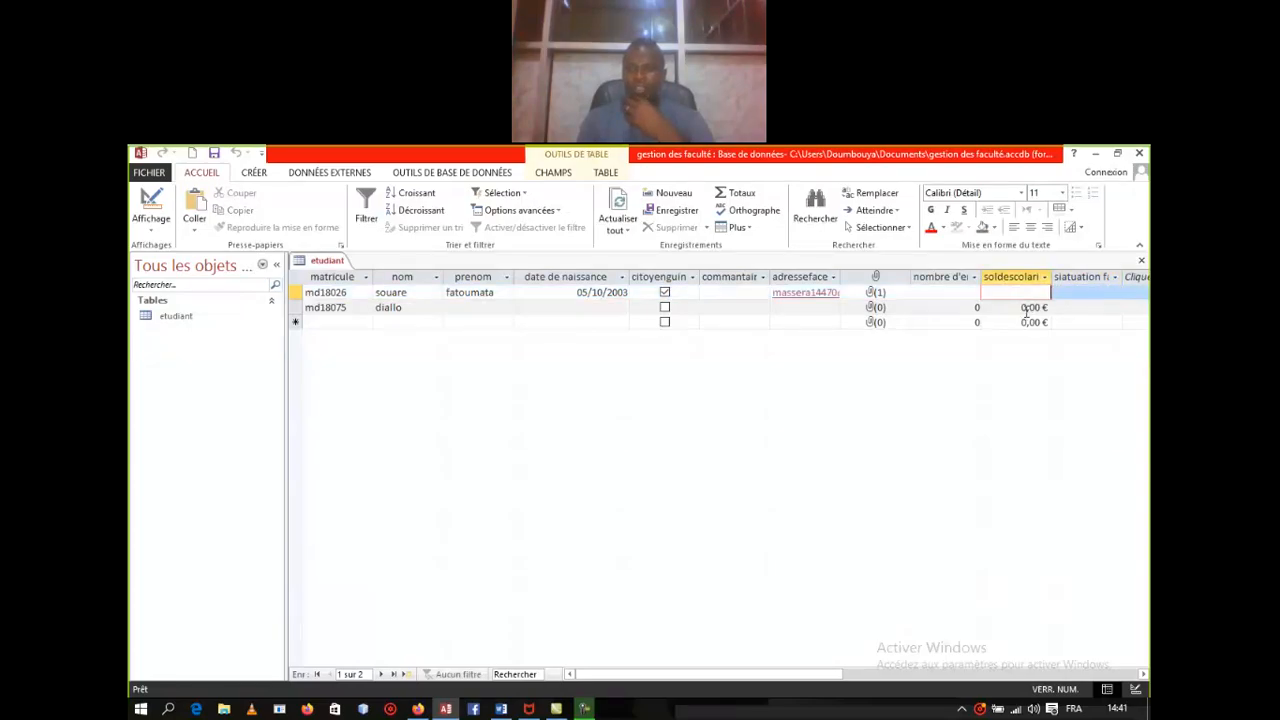
left_click(1021, 307)
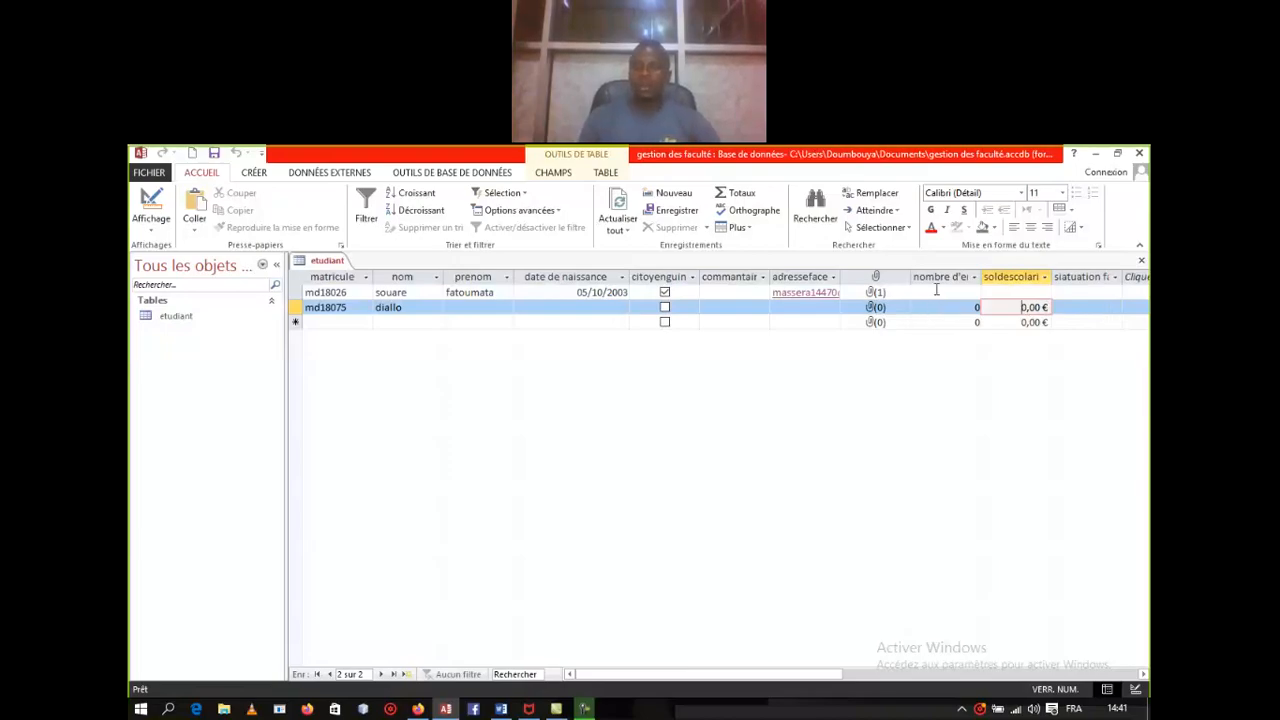
left_click(942, 294)
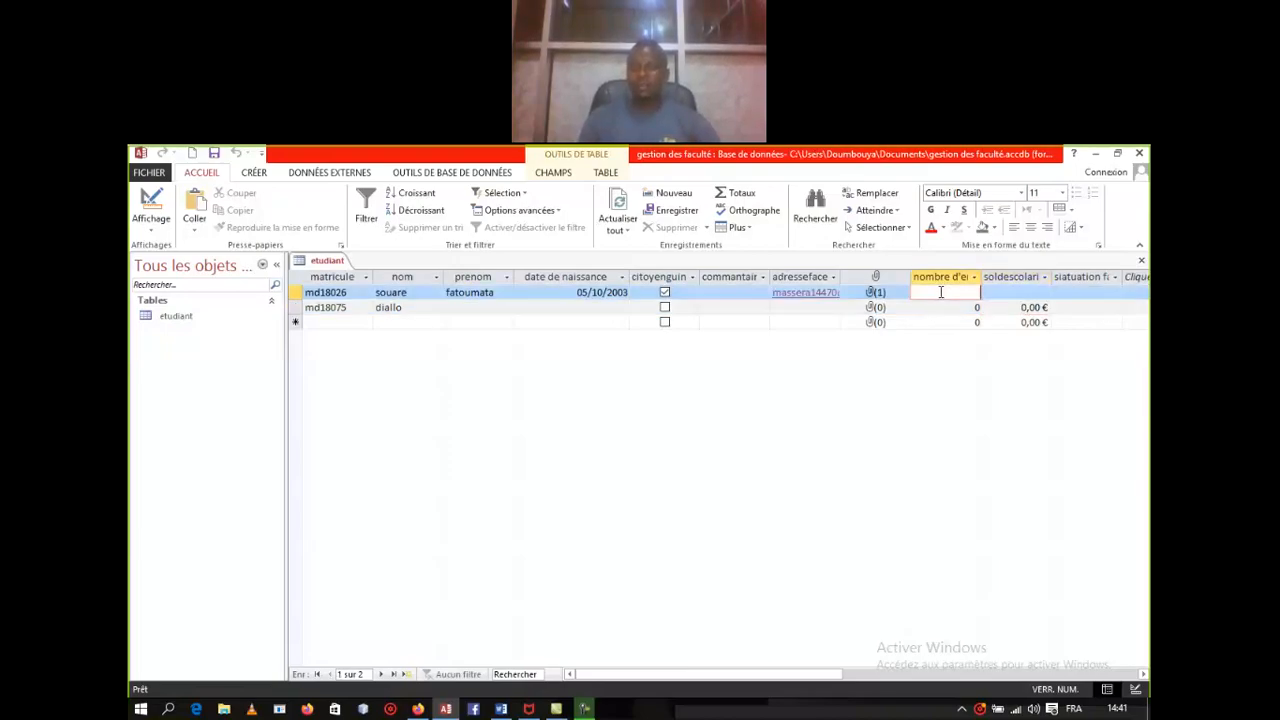
left_click(945, 307)
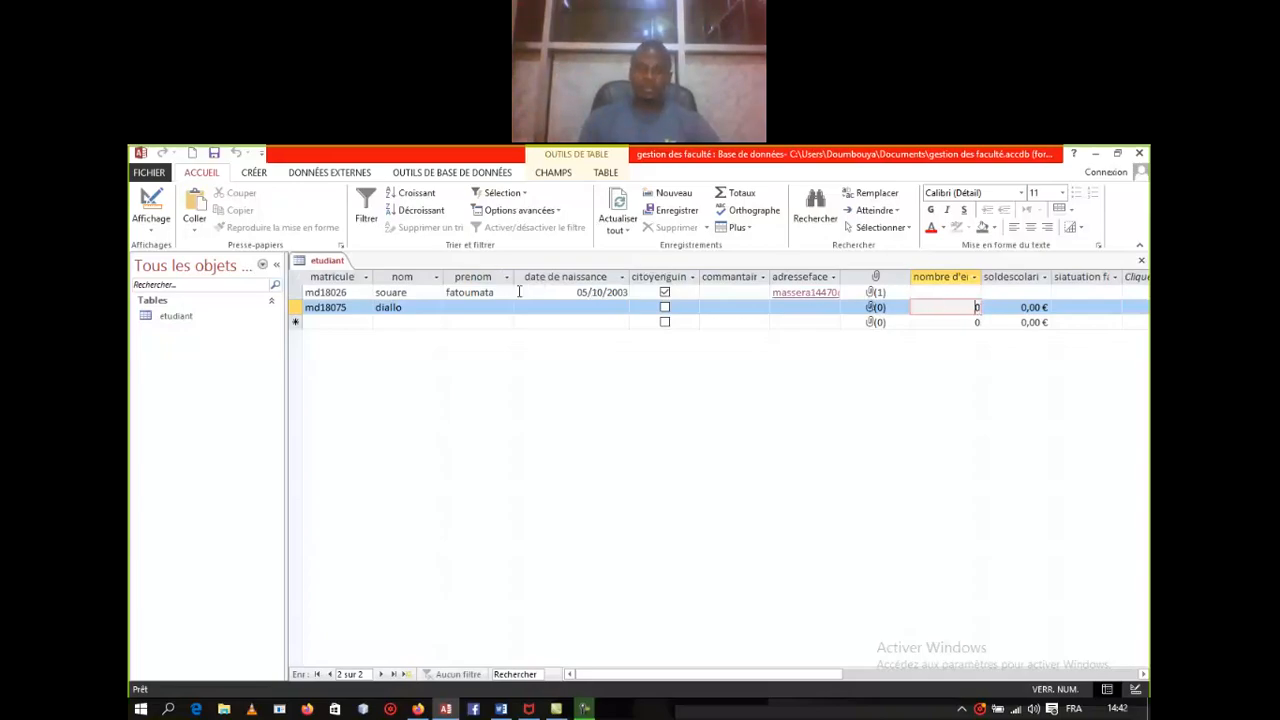
right_click(331, 264)
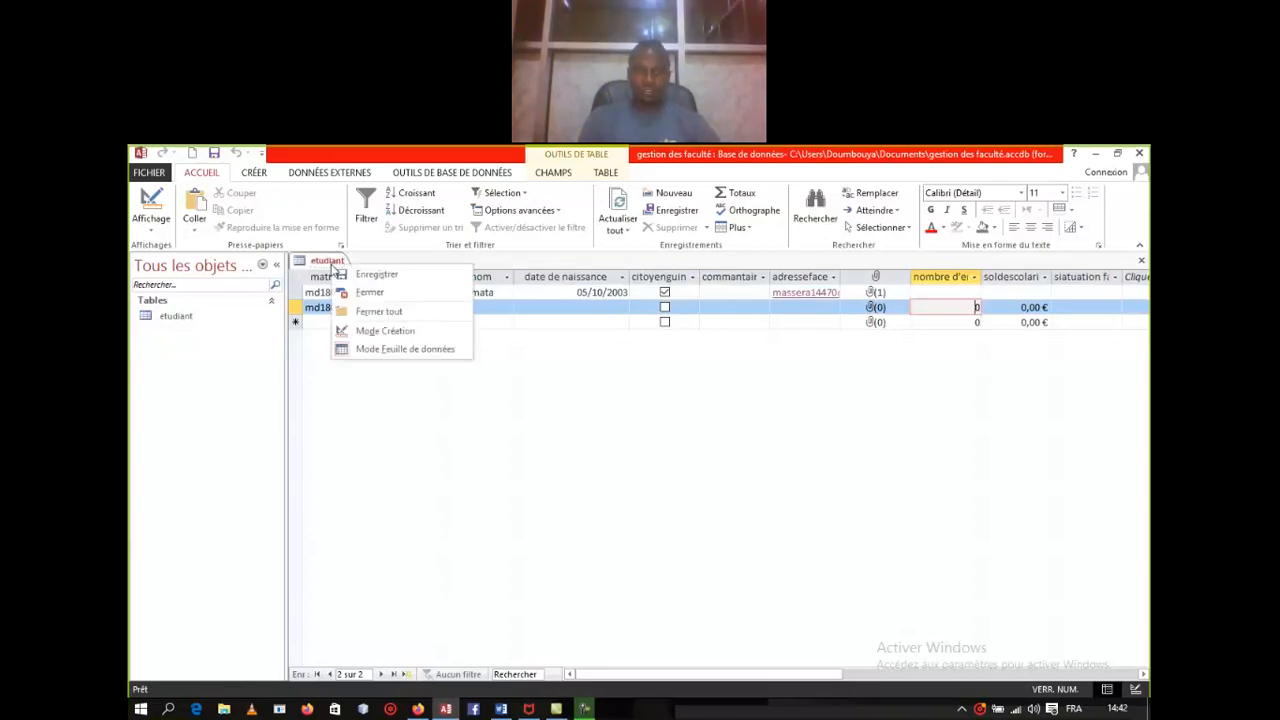
Step: Switch etudiant to design view and inspect nombre d'enfant's Numérique, Entier long properties
left_click(381, 337)
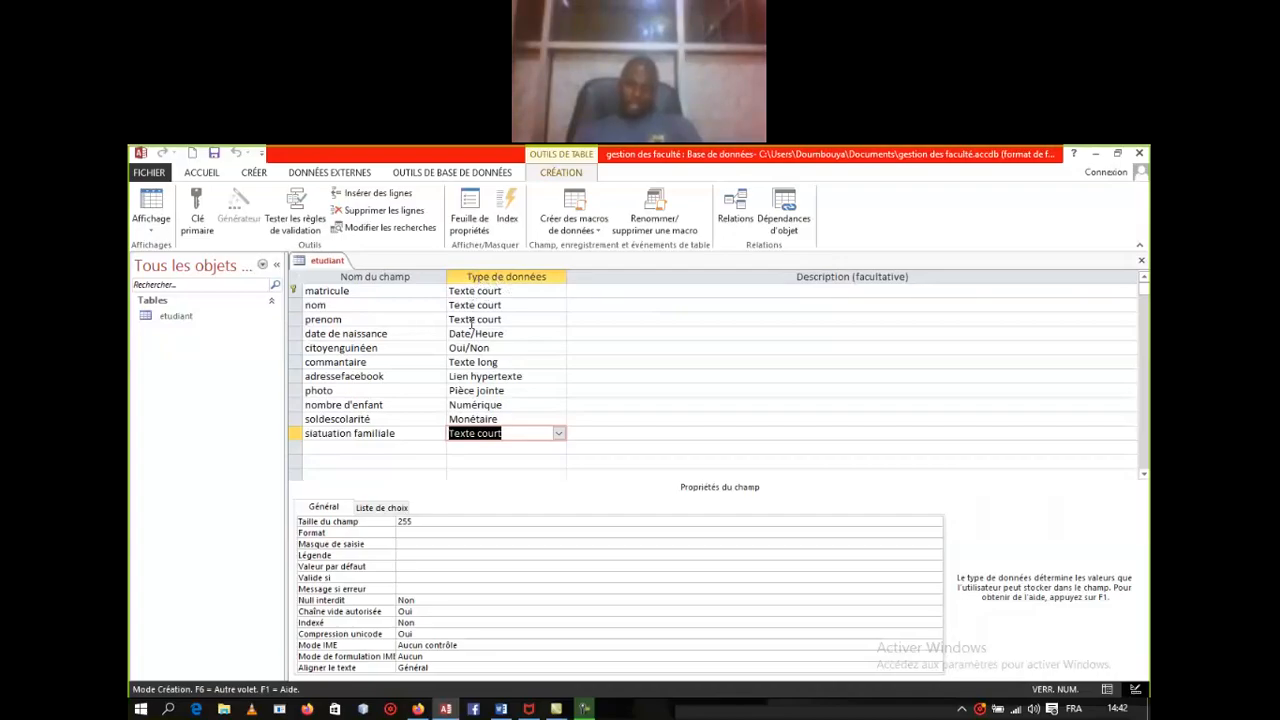
left_click_drag(457, 404, 471, 404)
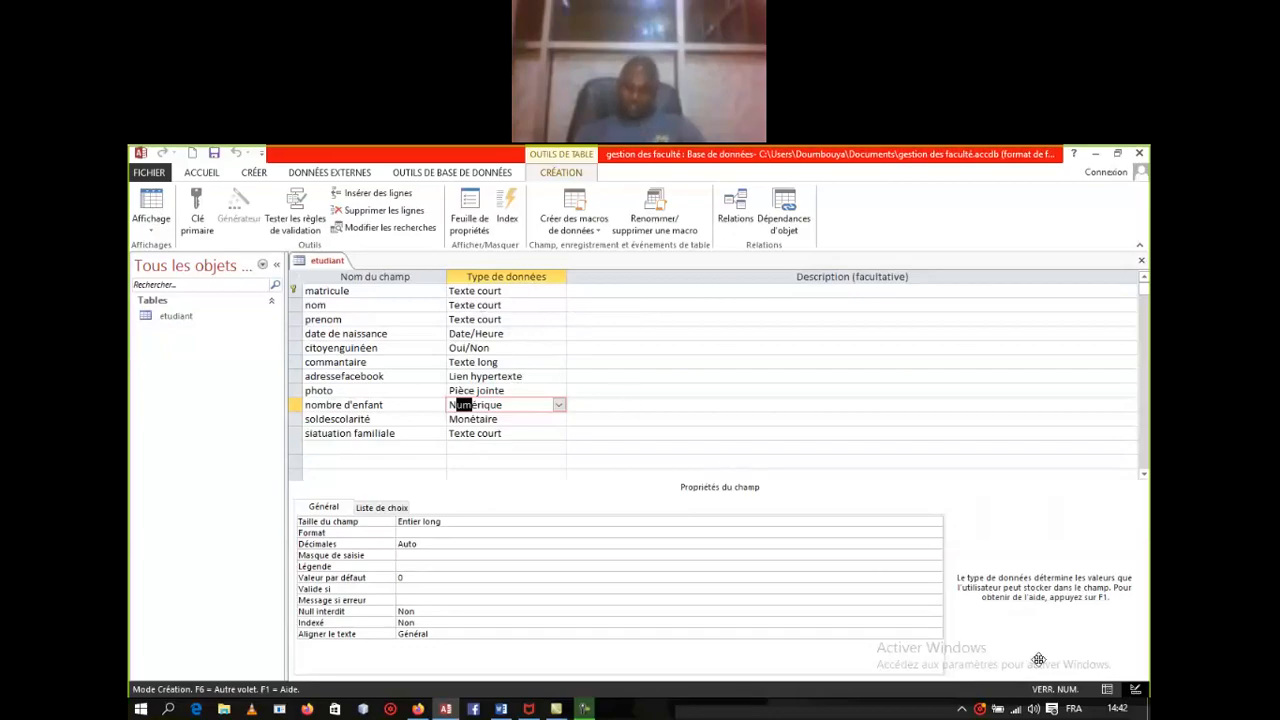
mouse_move(584, 709)
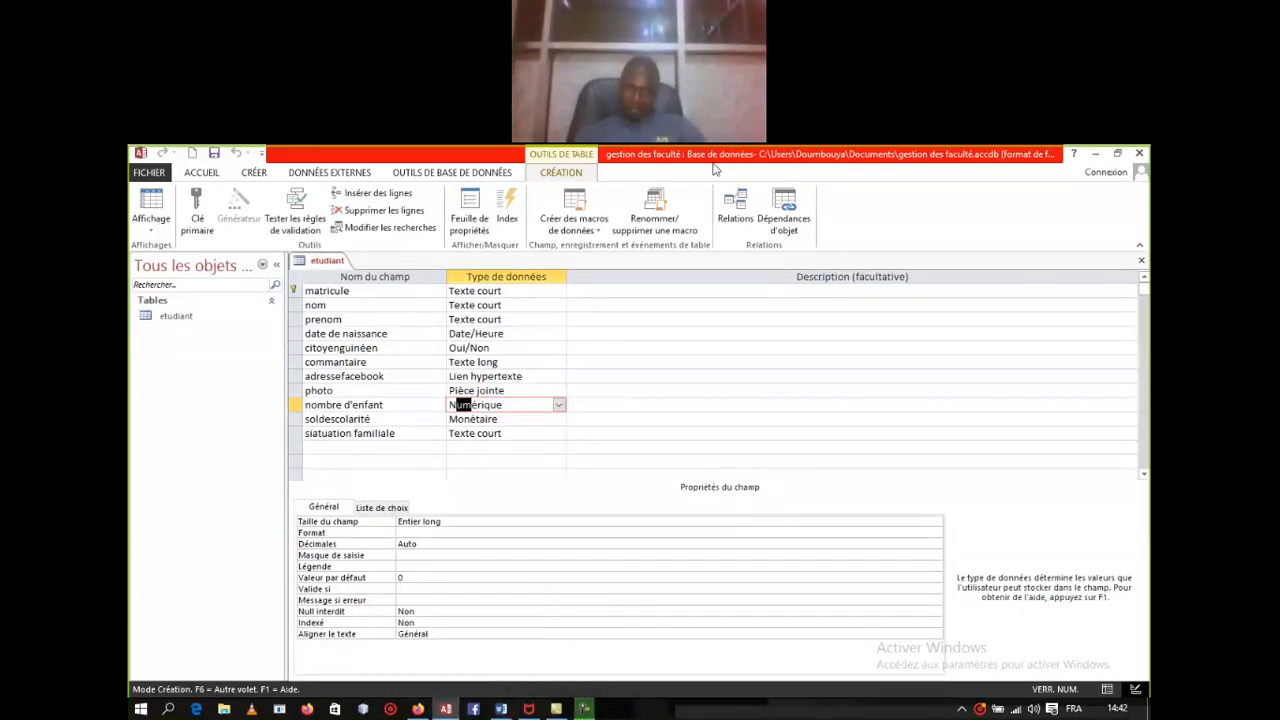
left_click(757, 169)
left_click_drag(457, 404, 470, 404)
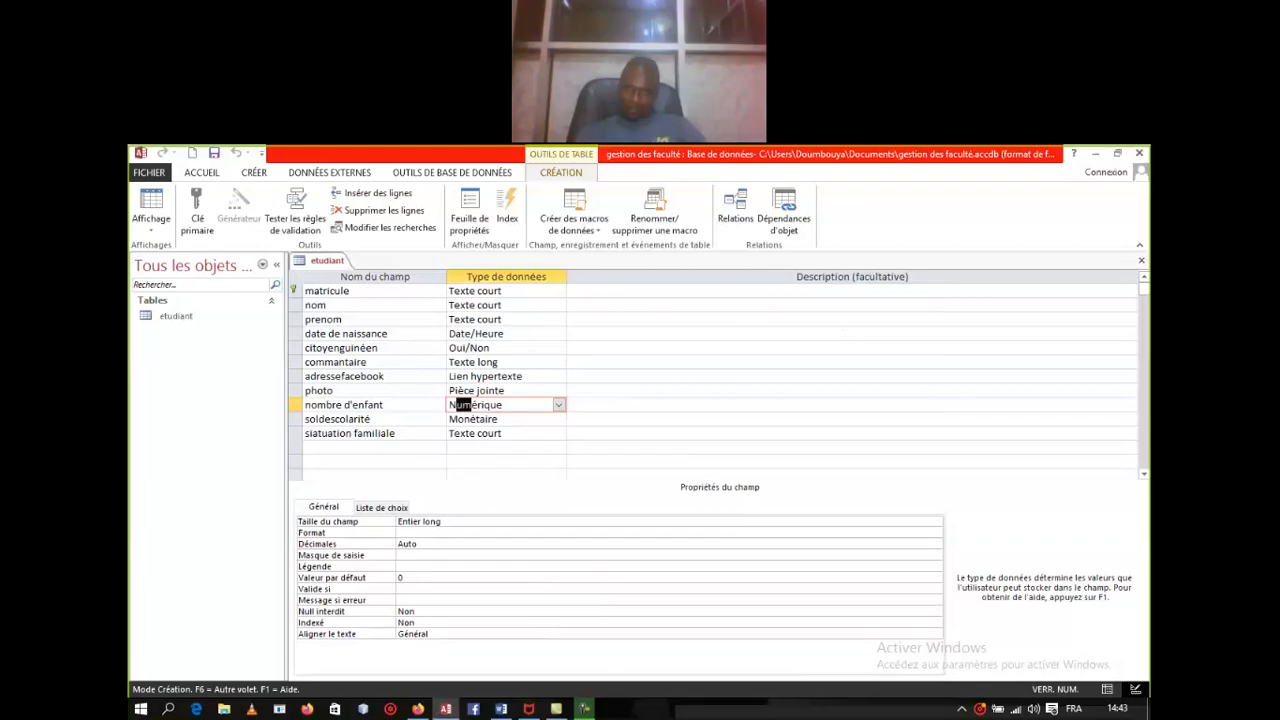